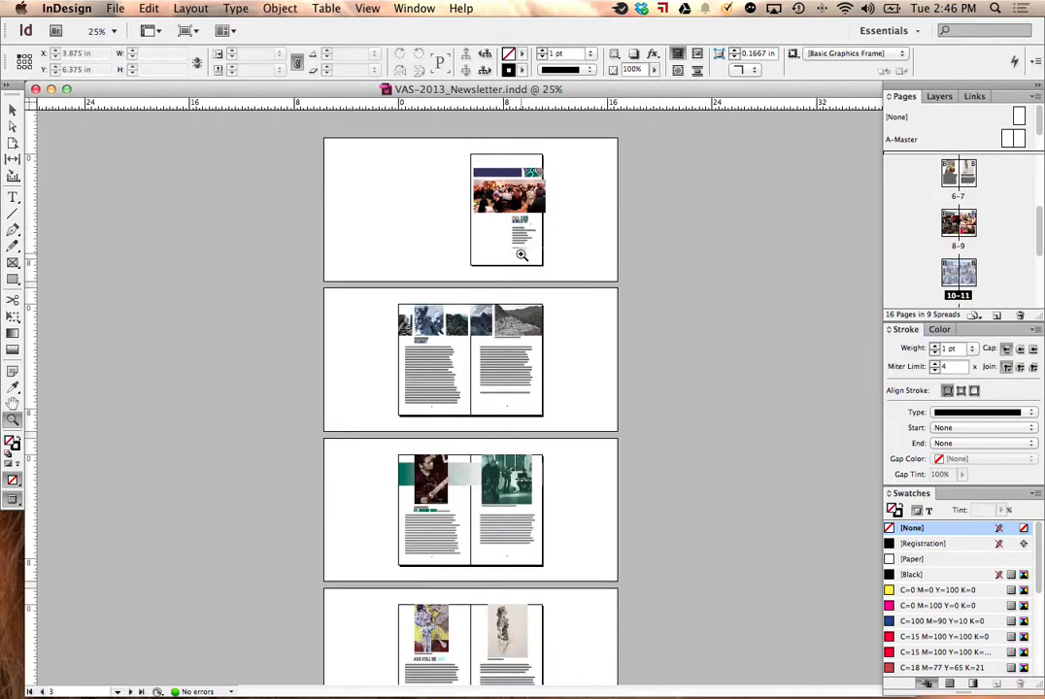
Step: Display the Bookmarks and the Buttons and Forms panels beside the newsletter's cover page, with Buttons and Forms in front
left_click(583, 286)
scroll(592, 289, "down", 3)
scroll(659, 289, "up", 2)
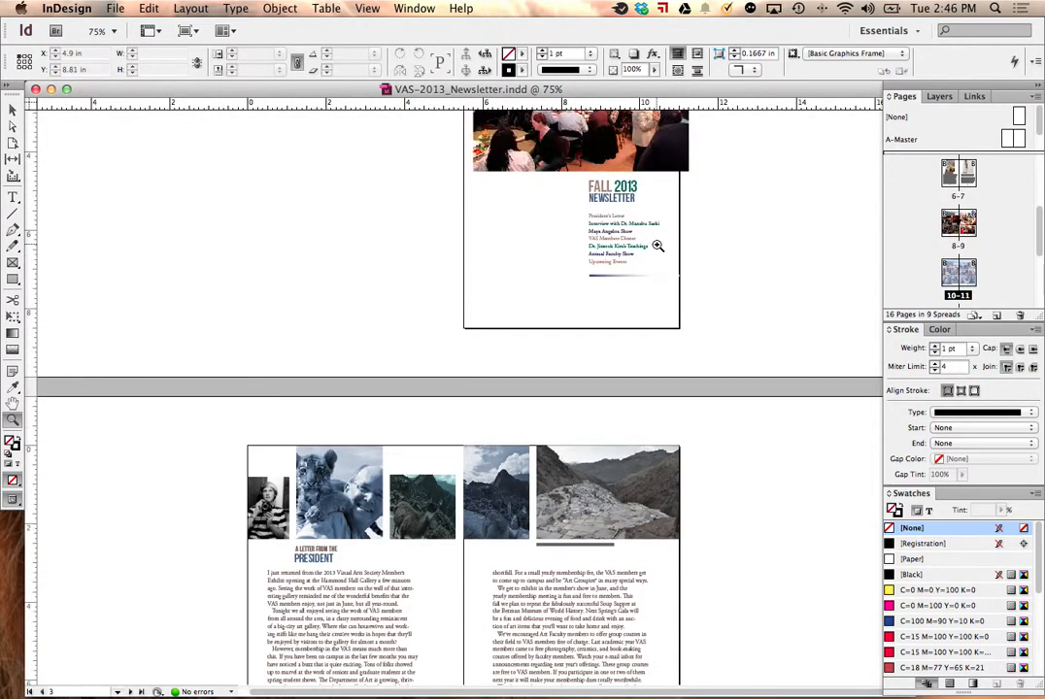
left_click(658, 242)
scroll(653, 249, "up", 3)
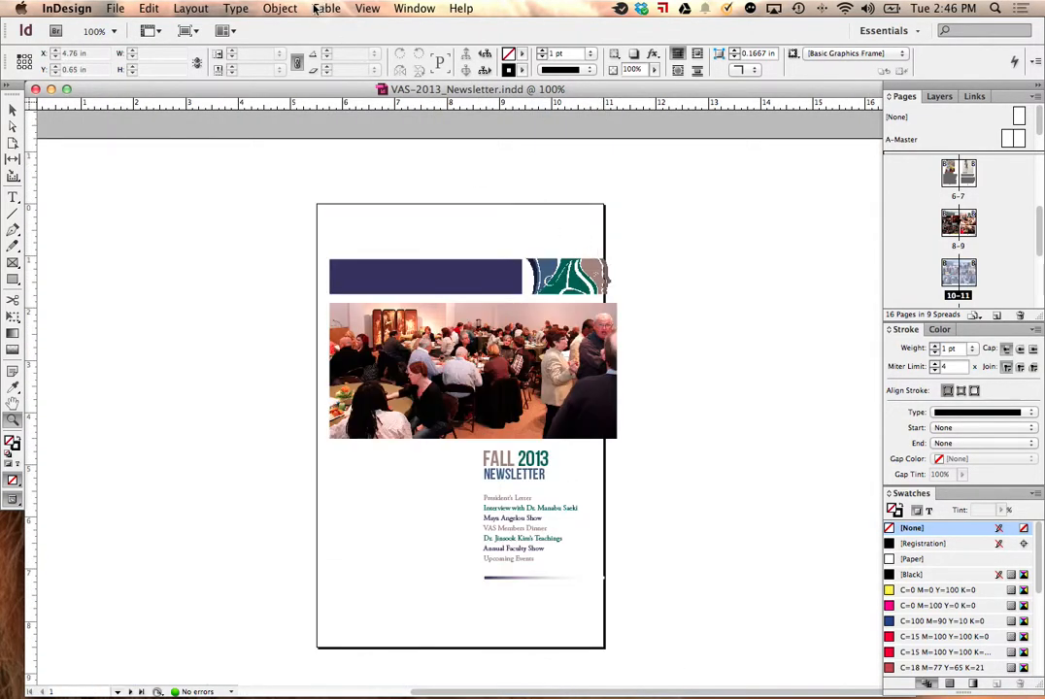
left_click(412, 9)
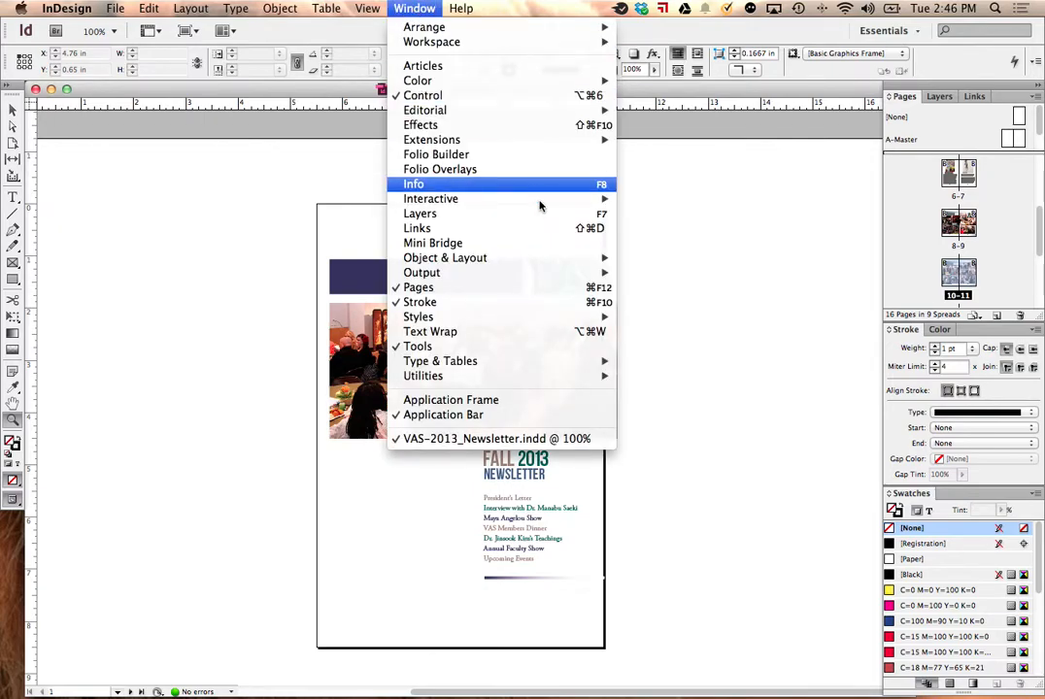
mouse_move(541, 199)
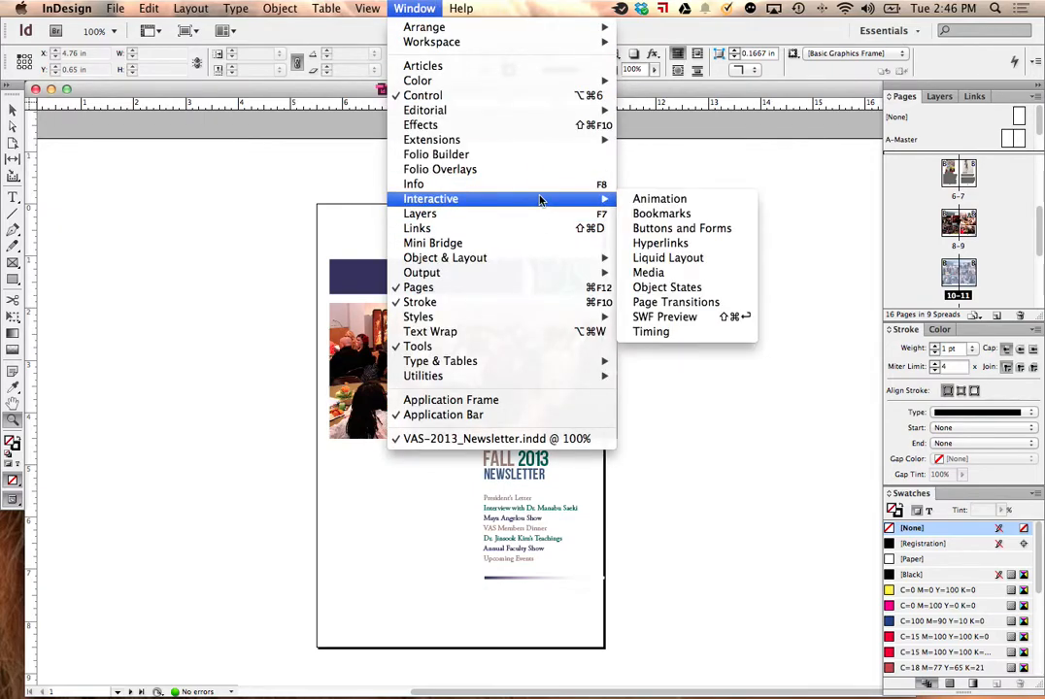
left_click(677, 216)
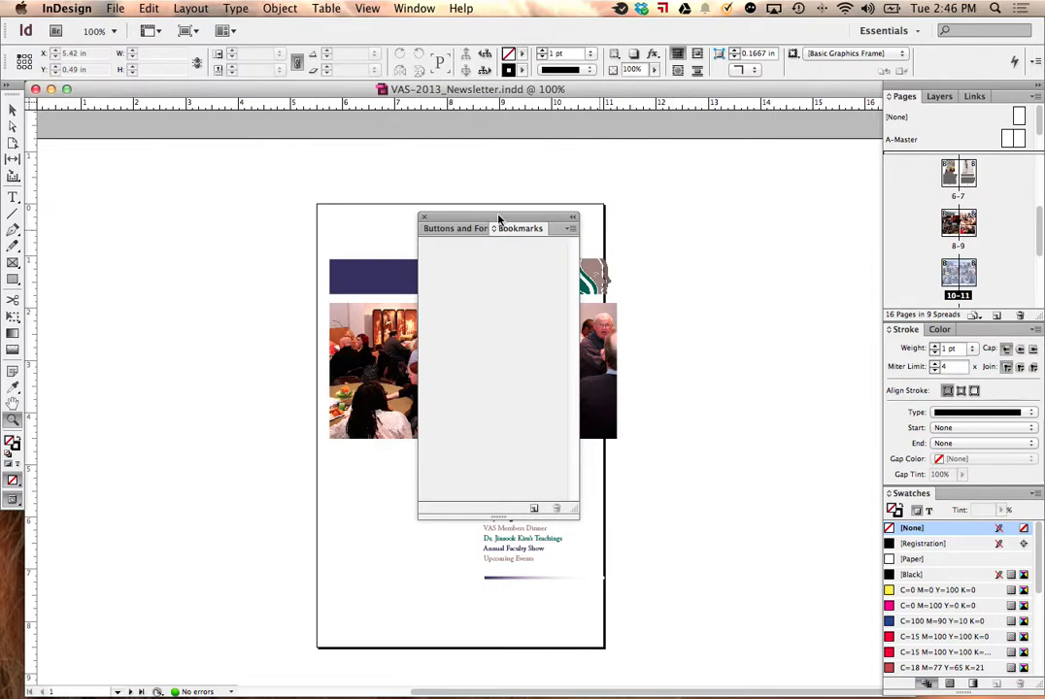
left_click_drag(498, 218, 759, 192)
left_click(732, 201)
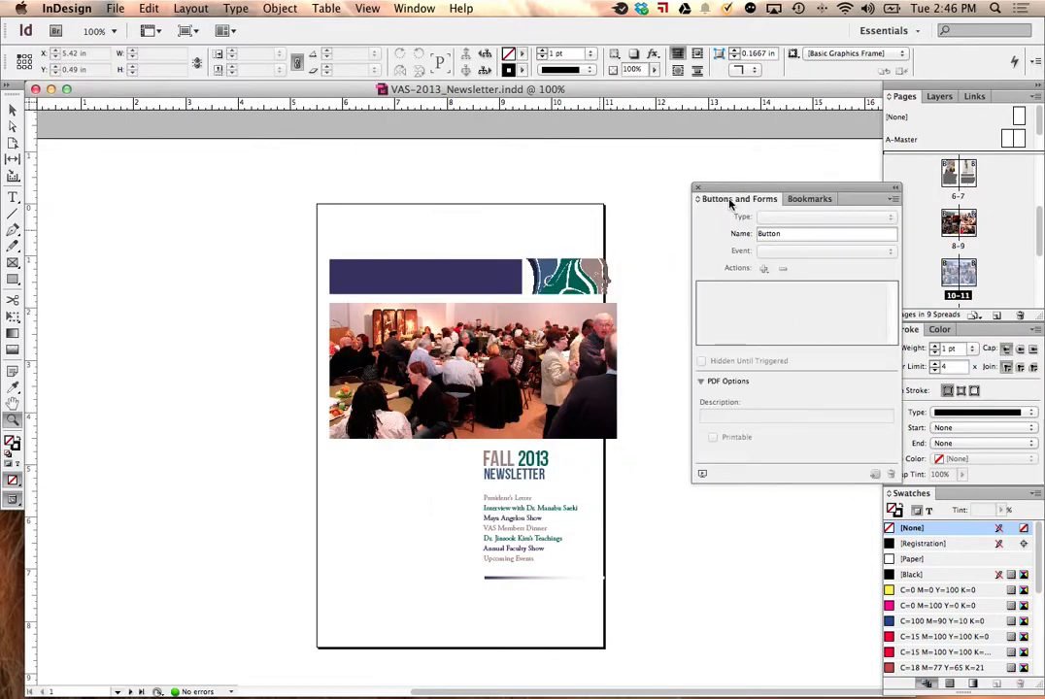
Step: Display the Hyperlinks panel and place it beside the cover page with the other interactive panels
left_click(413, 8)
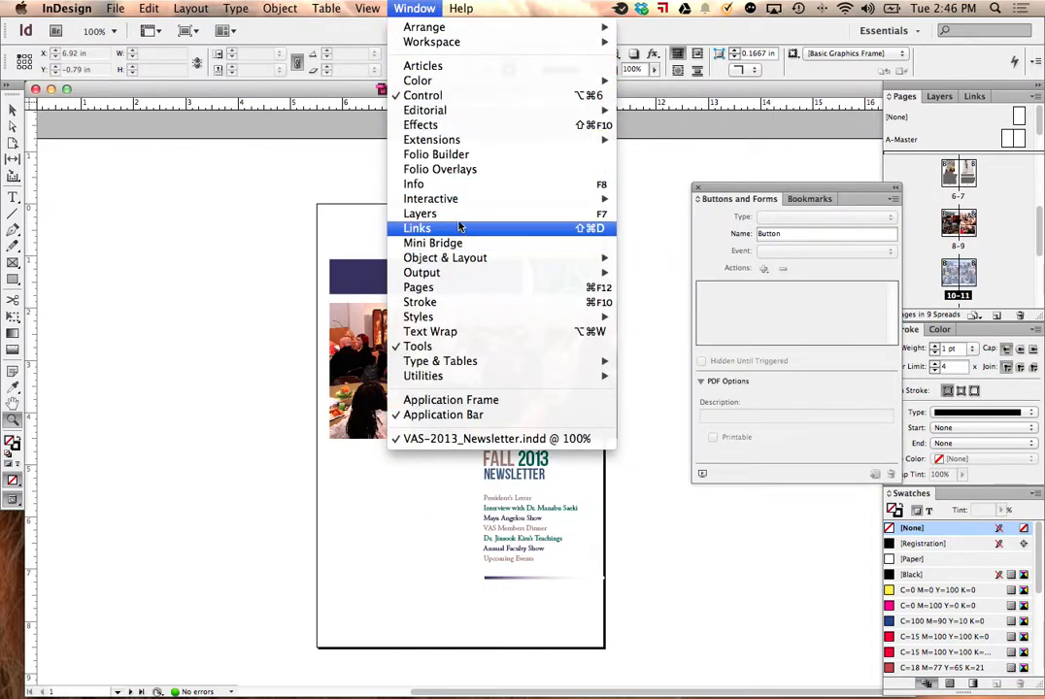
mouse_move(462, 200)
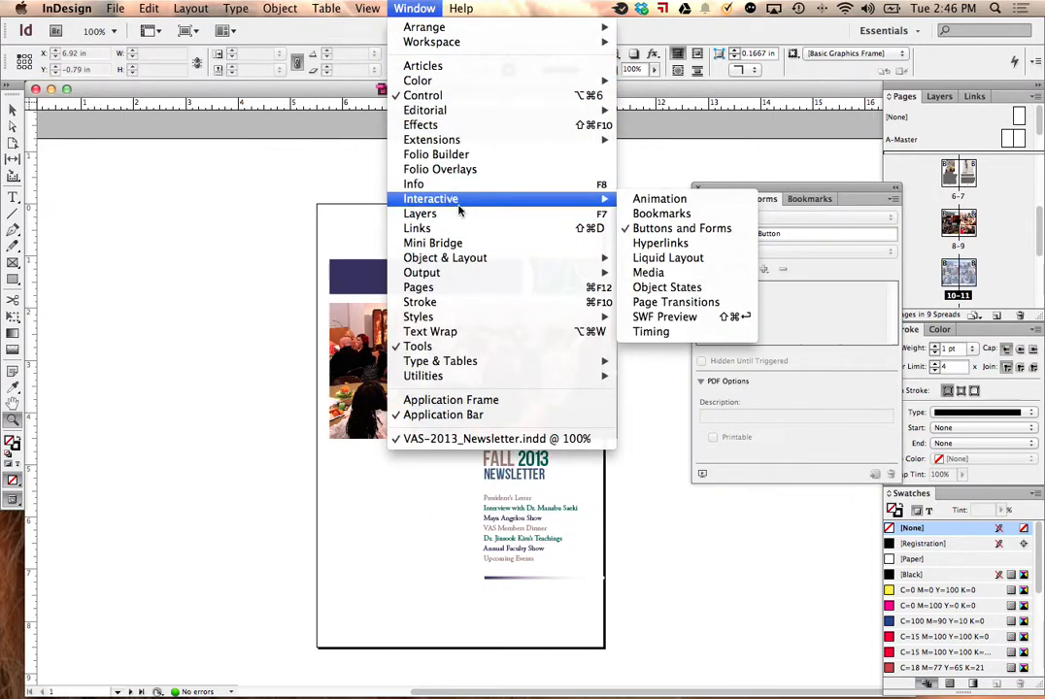
left_click(660, 244)
left_click_drag(486, 247, 858, 200)
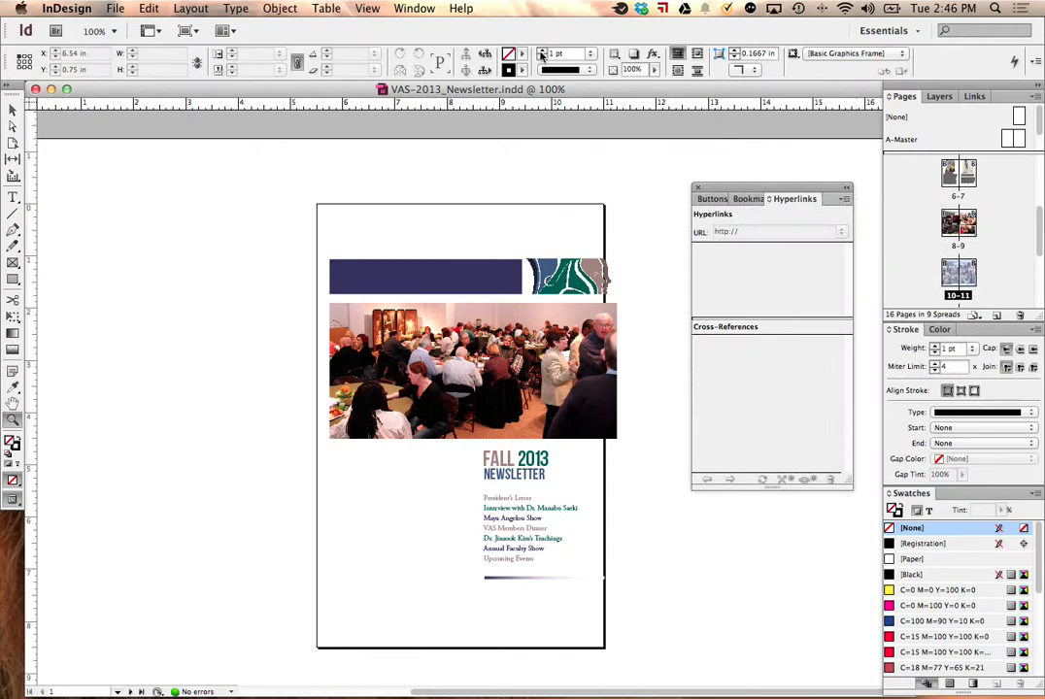
Step: Display the Page Transitions panel beside the cover page and bring Buttons and Forms to the front of the group
left_click(417, 9)
mouse_move(483, 203)
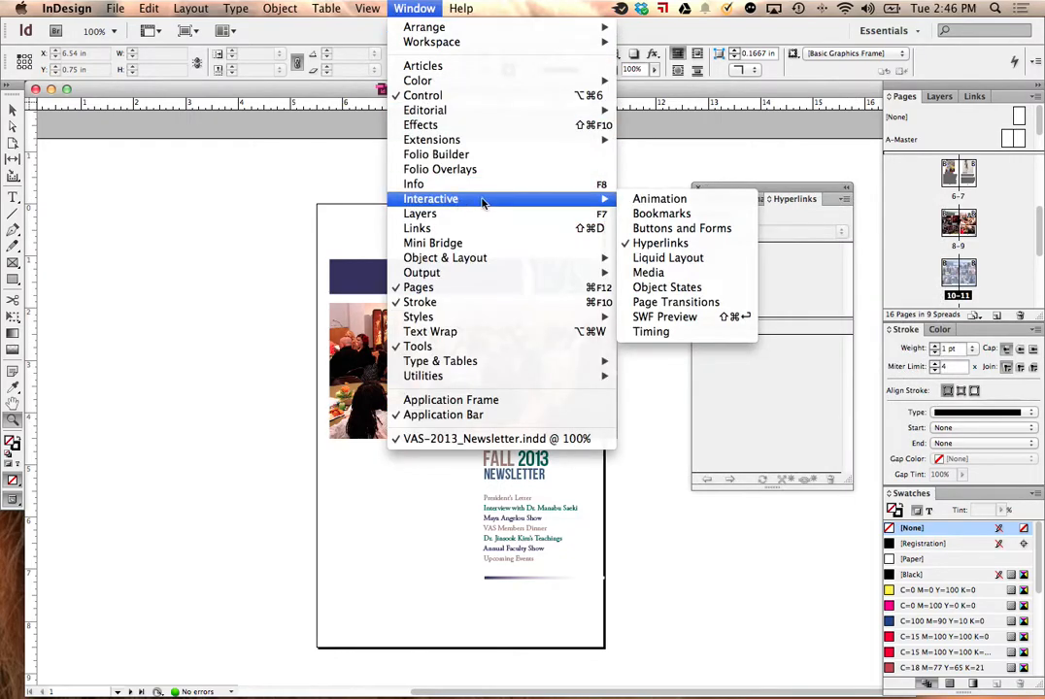
left_click(701, 304)
left_click_drag(511, 280, 697, 159)
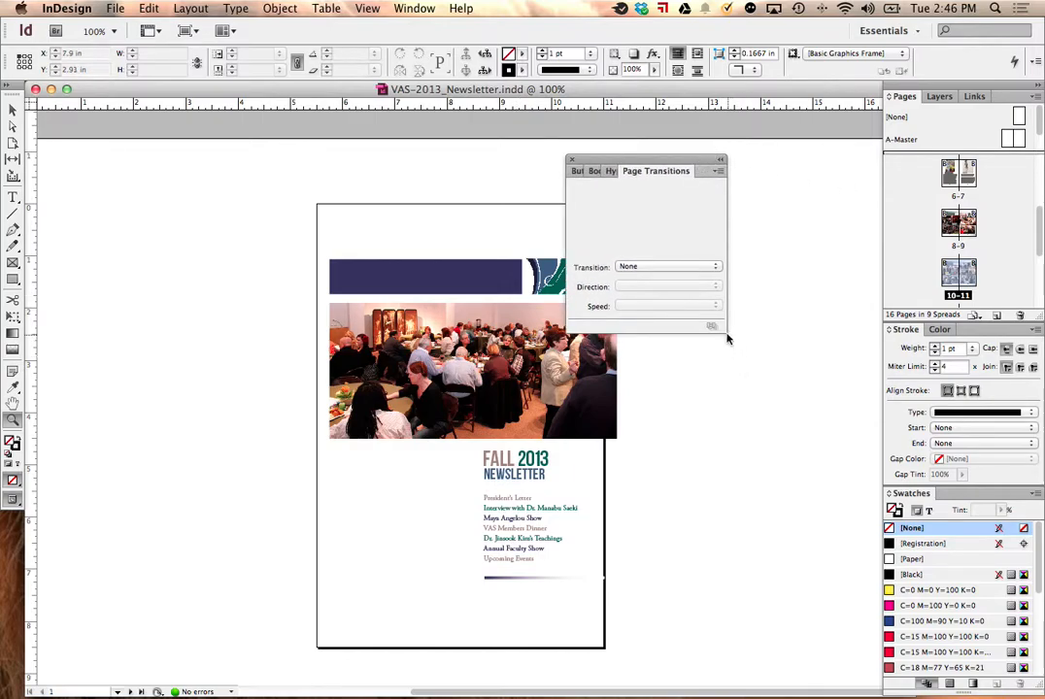
left_click_drag(687, 157, 764, 165)
left_click(694, 179)
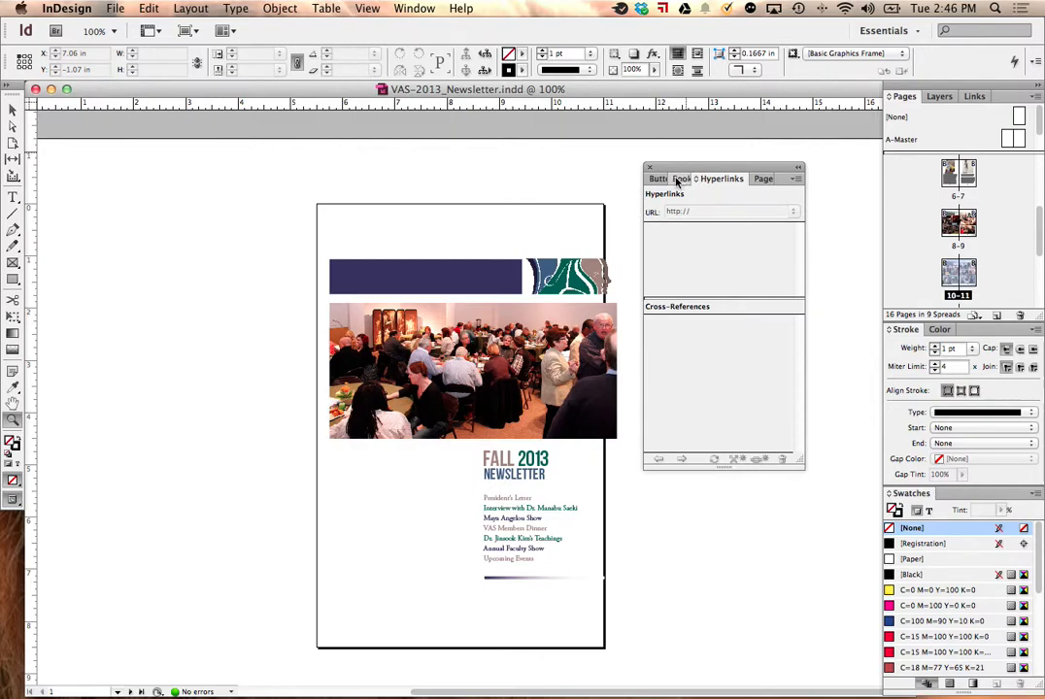
left_click(677, 178)
left_click(660, 180)
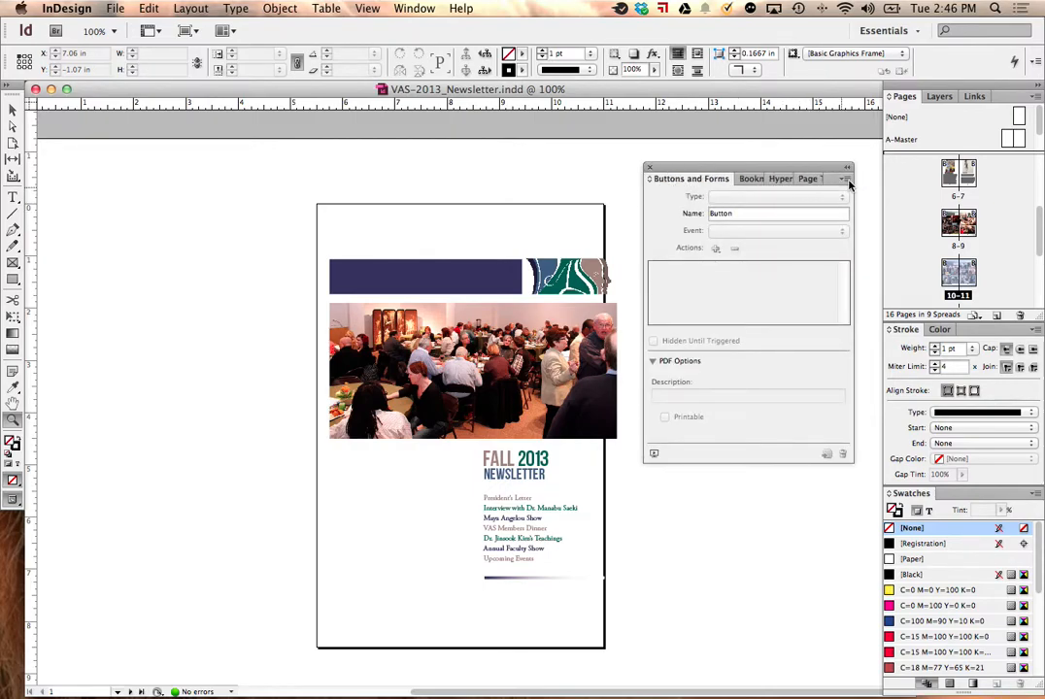
left_click(464, 215)
scroll(505, 388, "down", 5)
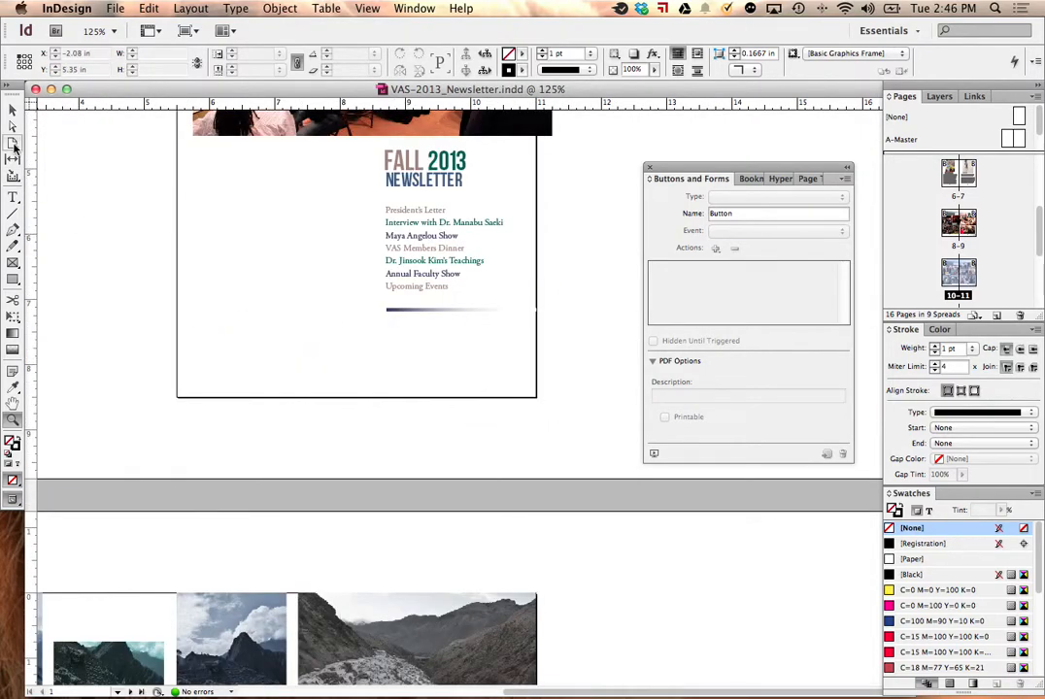
left_click(13, 230)
left_click(127, 284)
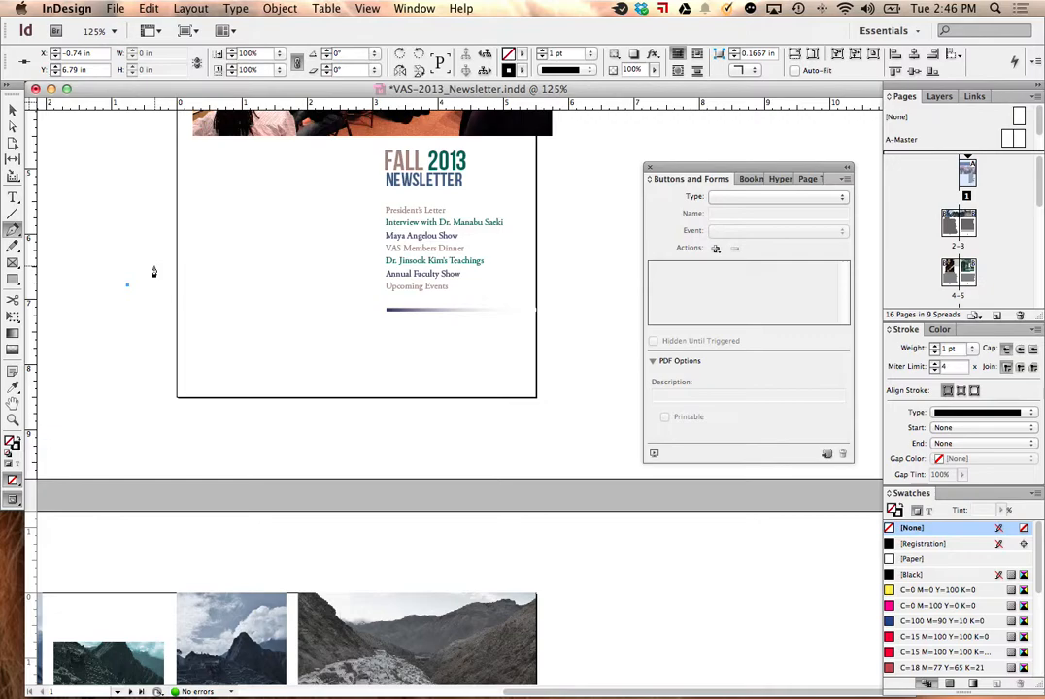
left_click(152, 260)
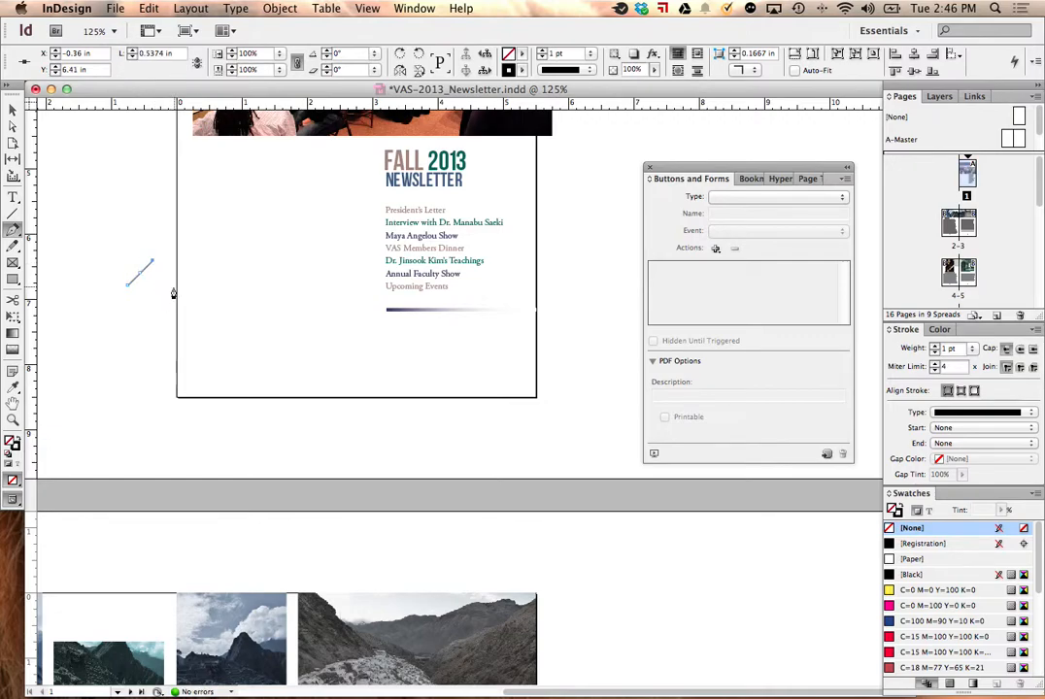
left_click(175, 283)
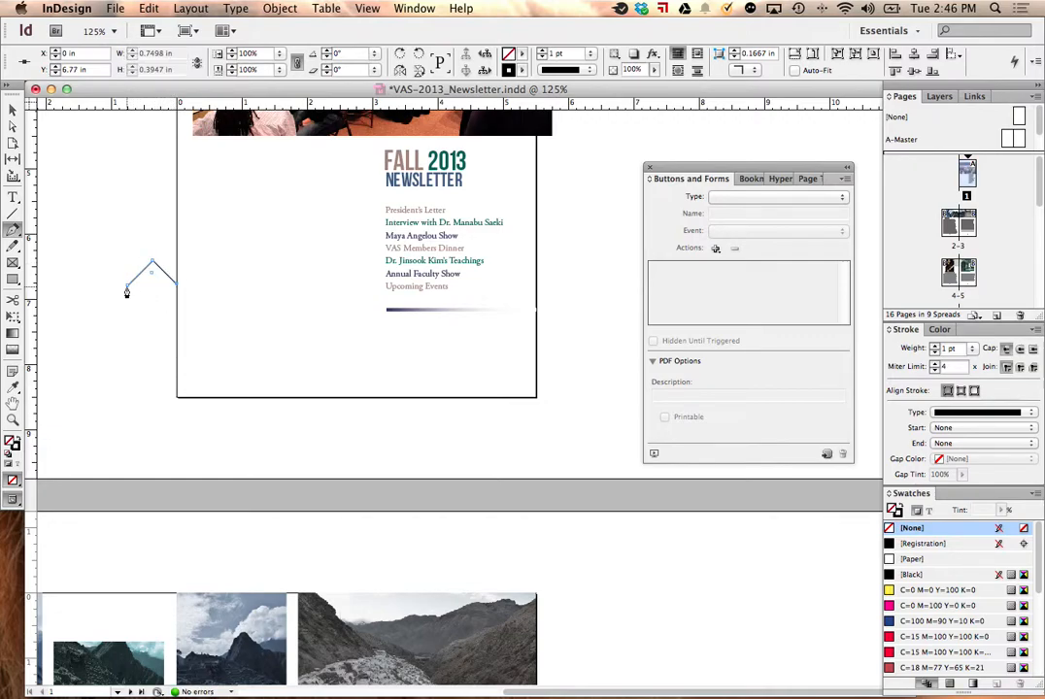
left_click(127, 284)
key("v")
key("BackSpace")
Step: Draw a square frame of about 0.42 in on the pasteboard beside the cover and delete its lower-left anchor point to form a triangle
key("f")
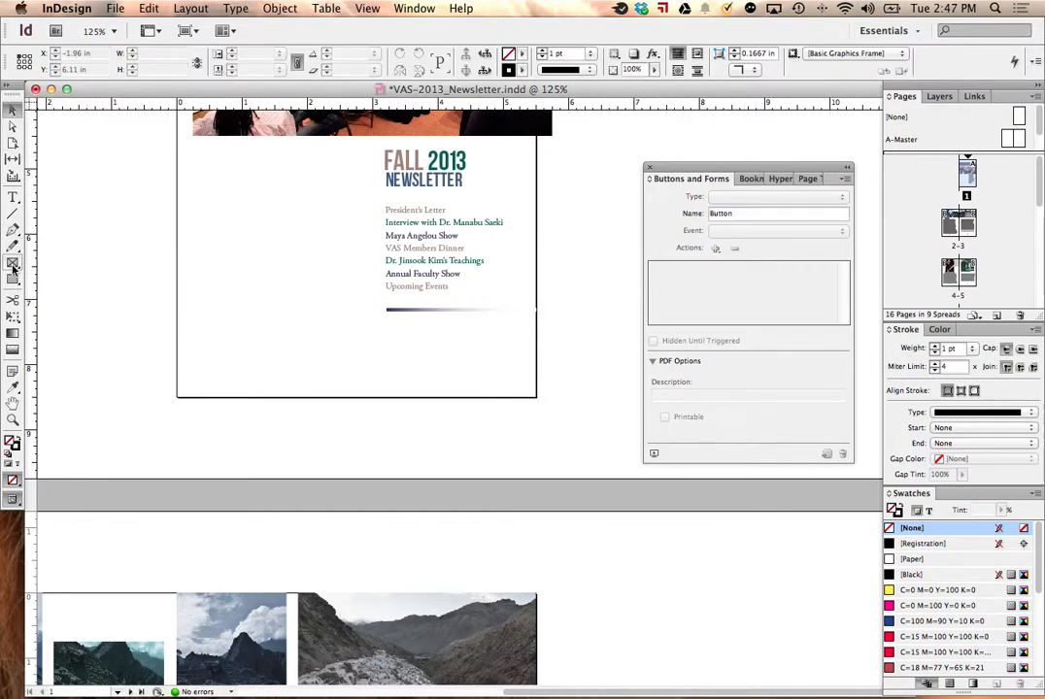
left_click_drag(94, 236, 120, 261)
left_click(12, 125)
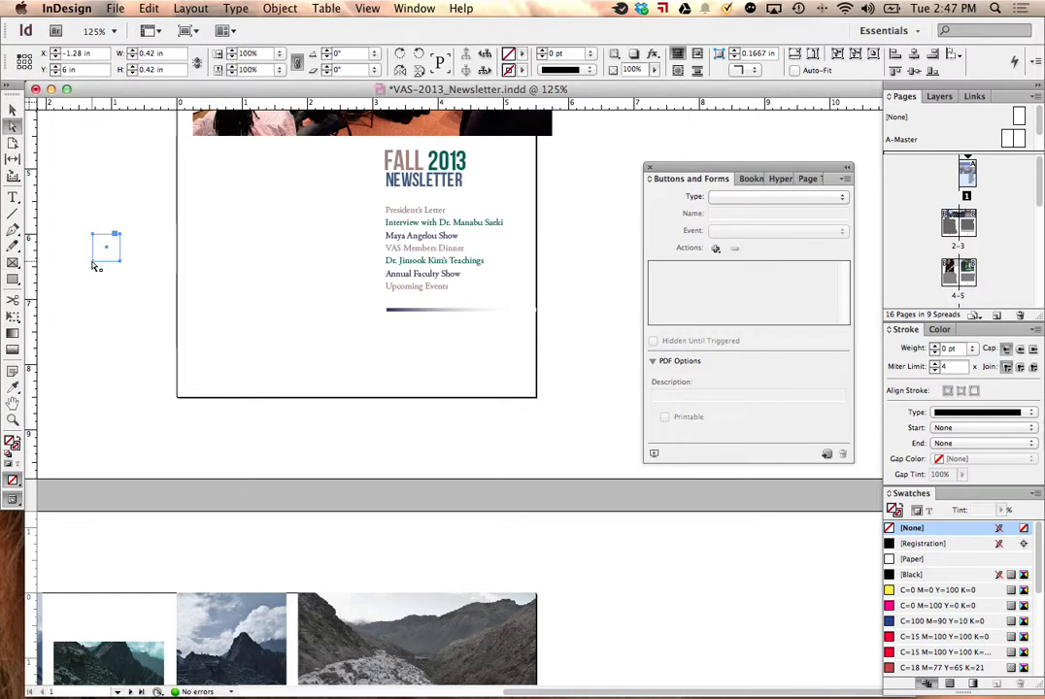
left_click_drag(16, 226, 104, 262)
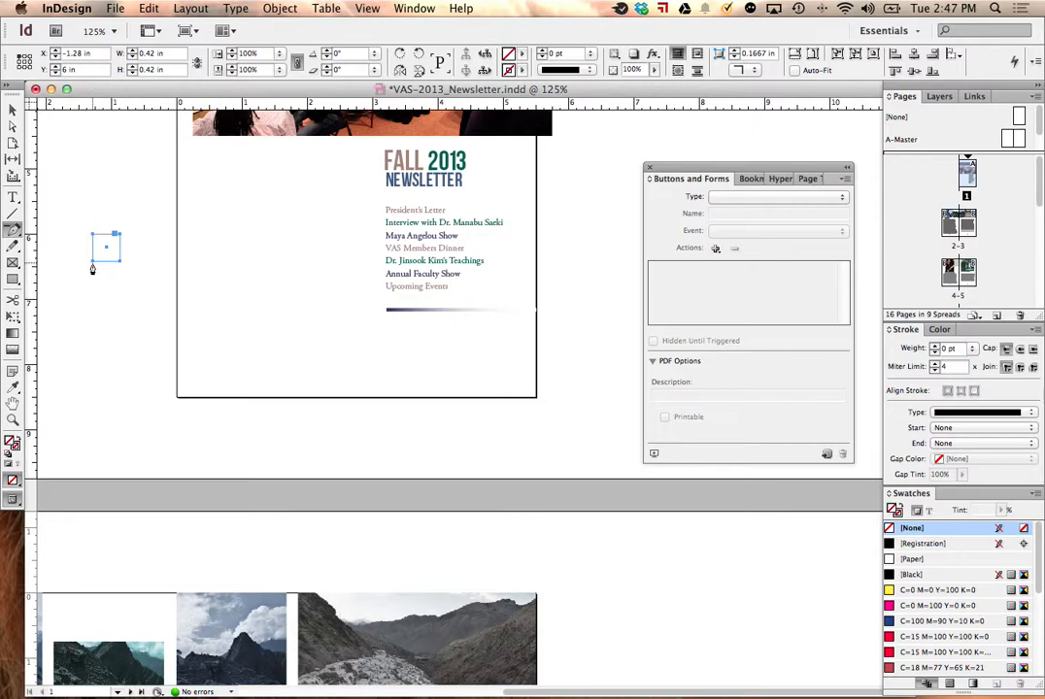
left_click(93, 260)
Step: Fill the triangle with [Registration] and rotate it to -45° so that it points right
left_click(13, 110)
left_click_drag(126, 233, 111, 223)
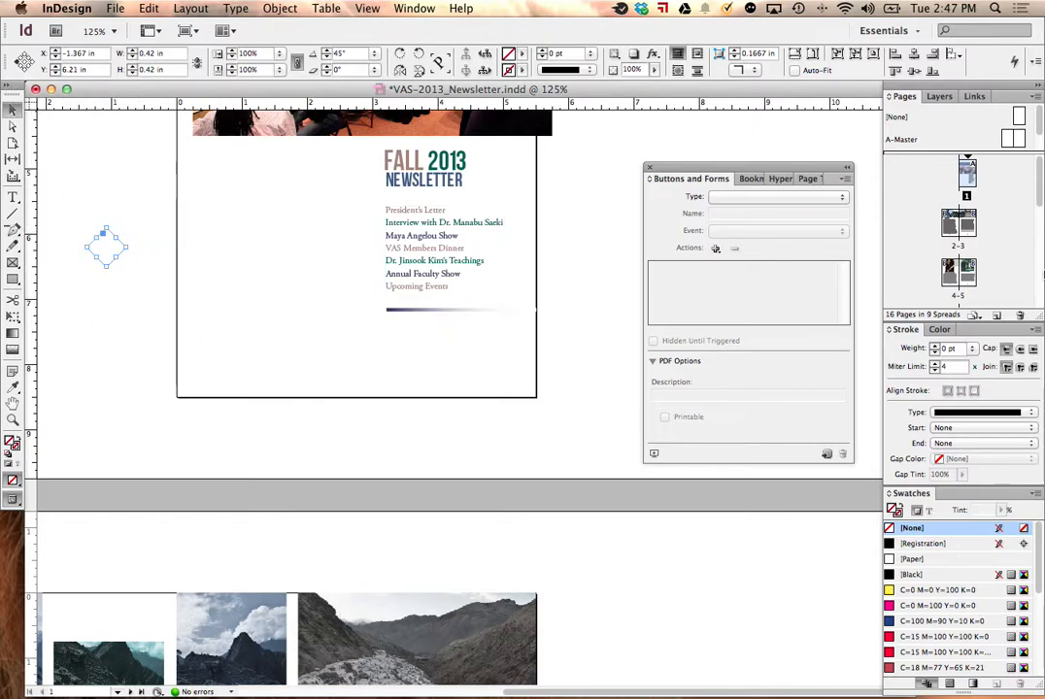
left_click(906, 548)
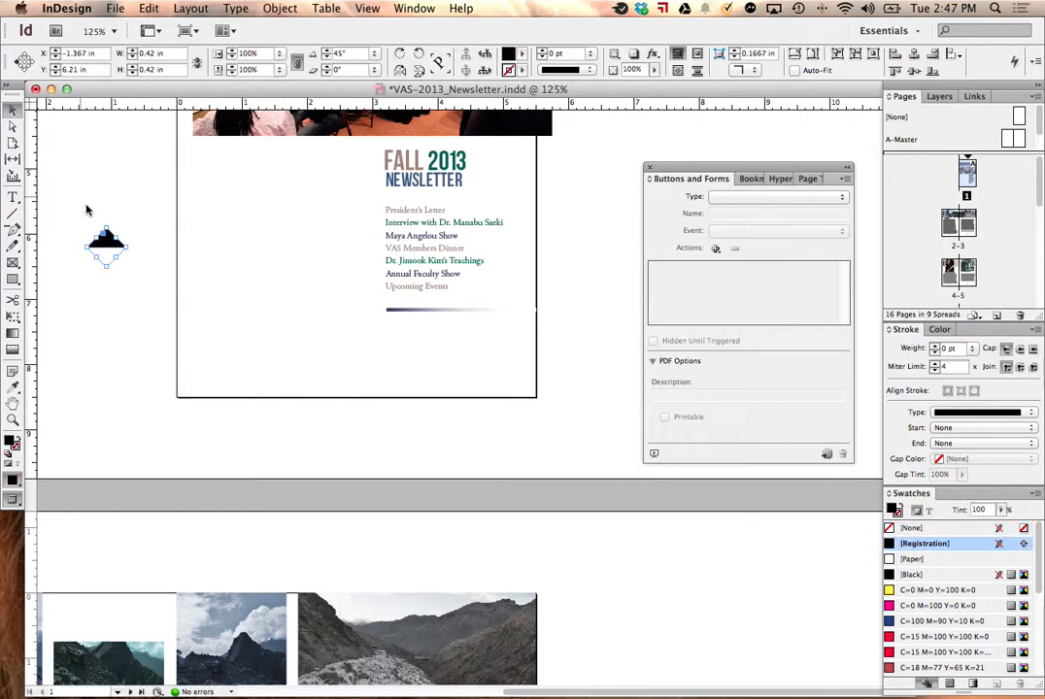
left_click_drag(114, 222, 154, 270)
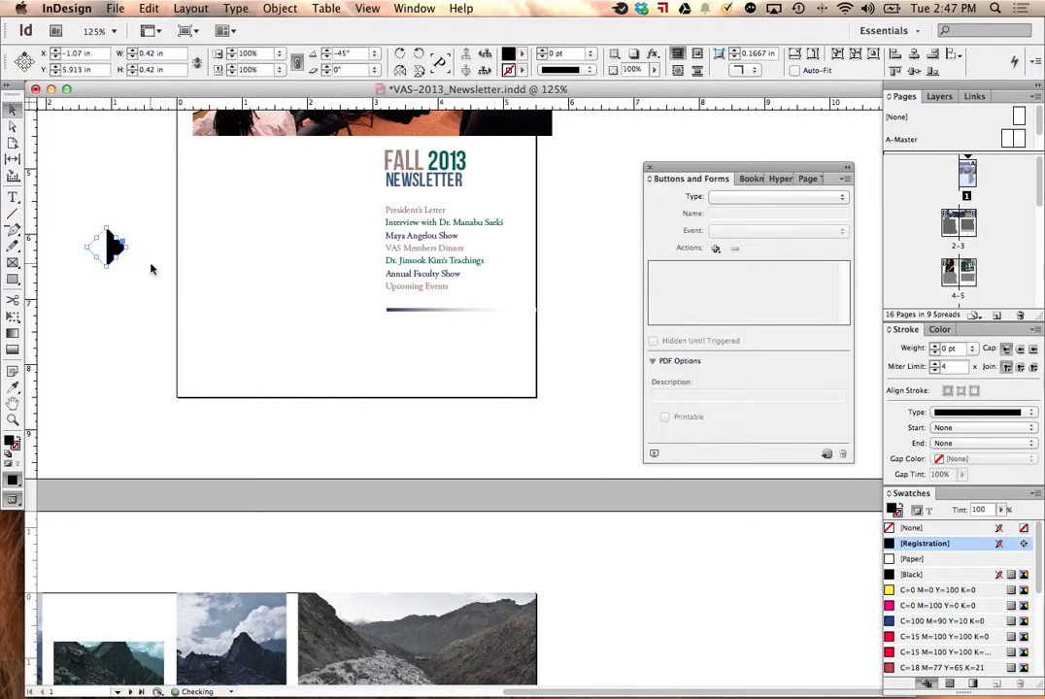
Step: Move the arrow into the cover page's lower-right corner and scale it down proportionally to about 0.23 in
mouse_move(109, 229)
left_mouse_down()
mouse_move(106, 245)
mouse_move(522, 378)
left_mouse_up()
left_click(105, 244)
left_click(516, 374)
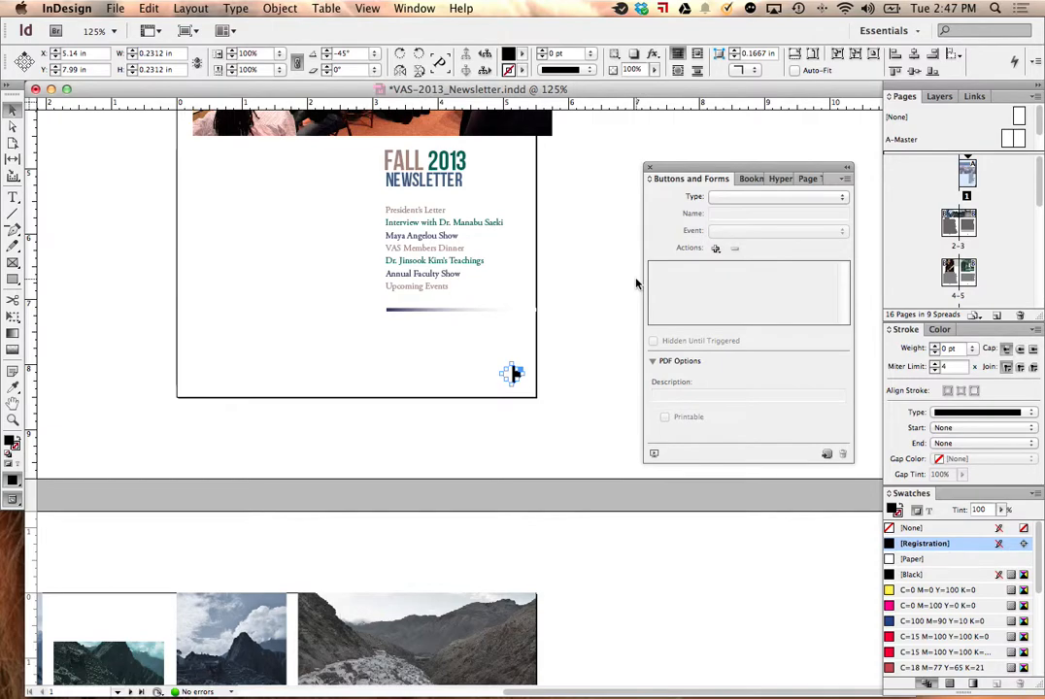
Step: Cut the arrow from the cover, paste it onto the A-Master spread and place it in the right page's lower-right corner
key("super+c")
key("super+x")
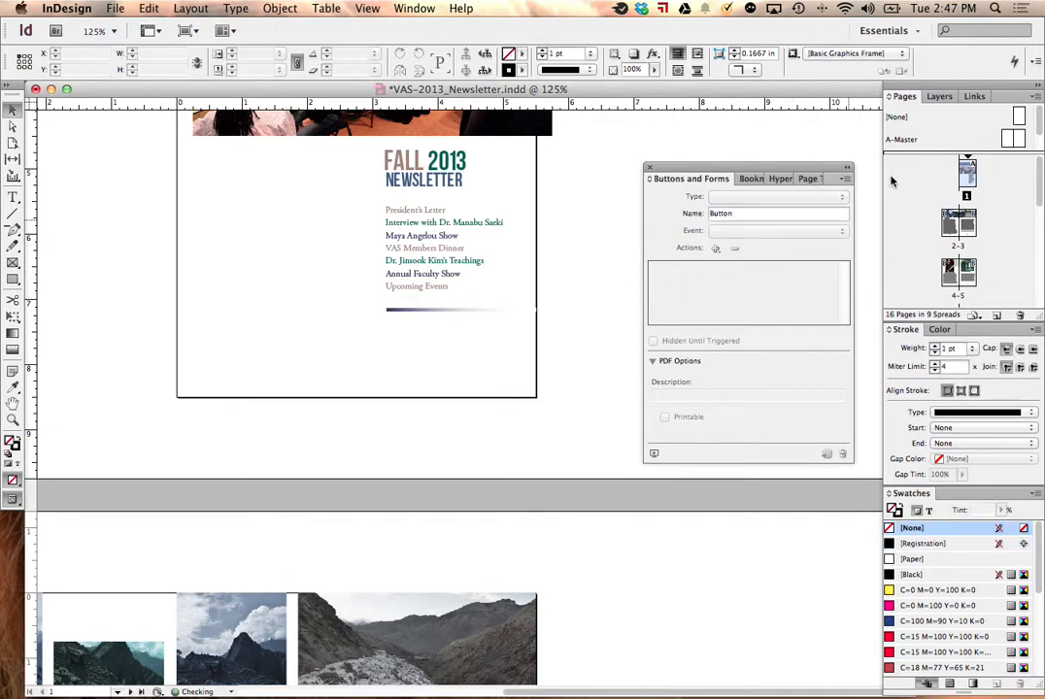
double_click(1018, 146)
key("super+v")
key("super+f")
left_click(613, 275)
key("super+v")
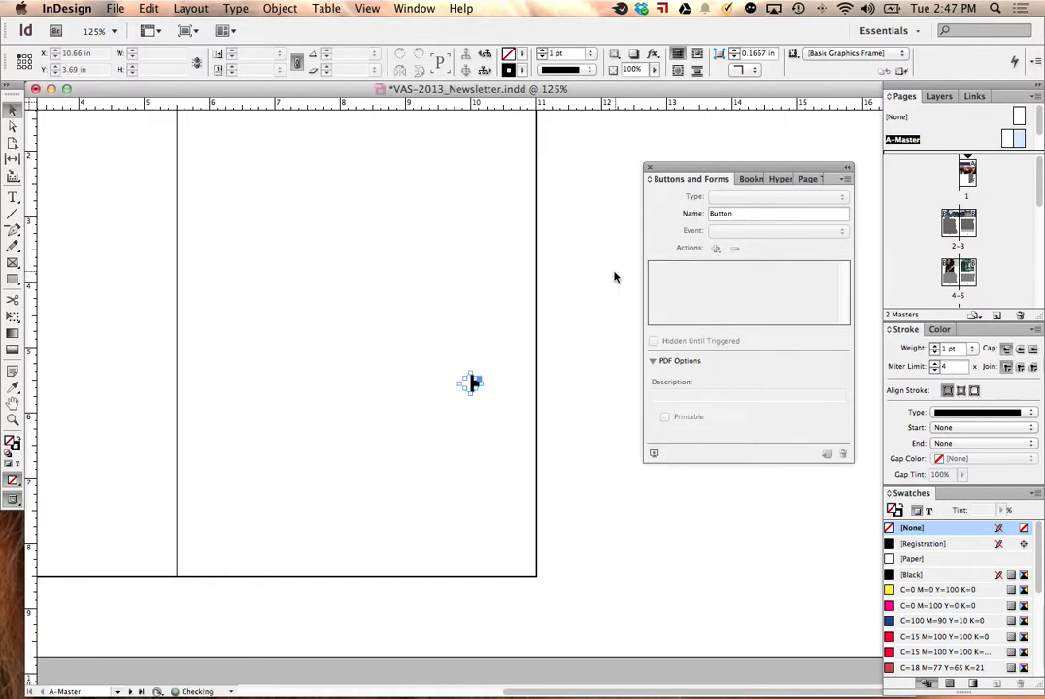
left_click_drag(475, 384, 513, 553)
key("space")
left_click_drag(474, 495, 753, 502)
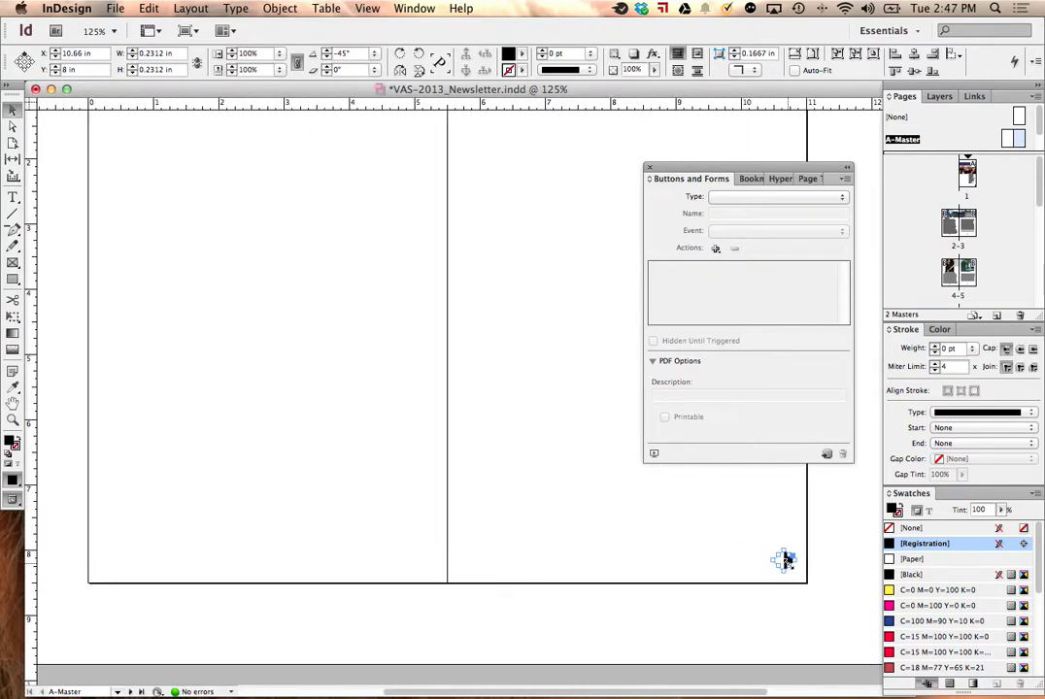
Step: Duplicate the arrow into the left master page's lower-left corner and flip the copy horizontally
left_click_drag(786, 561, 125, 560)
left_click(279, 8)
mouse_move(267, 27)
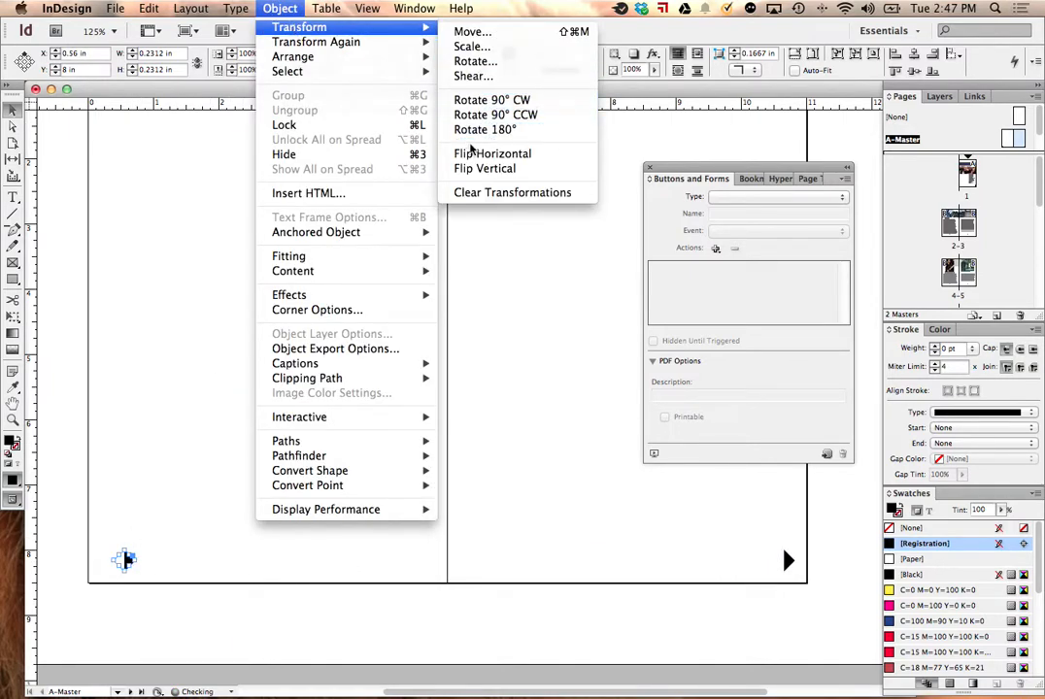
left_click(475, 158)
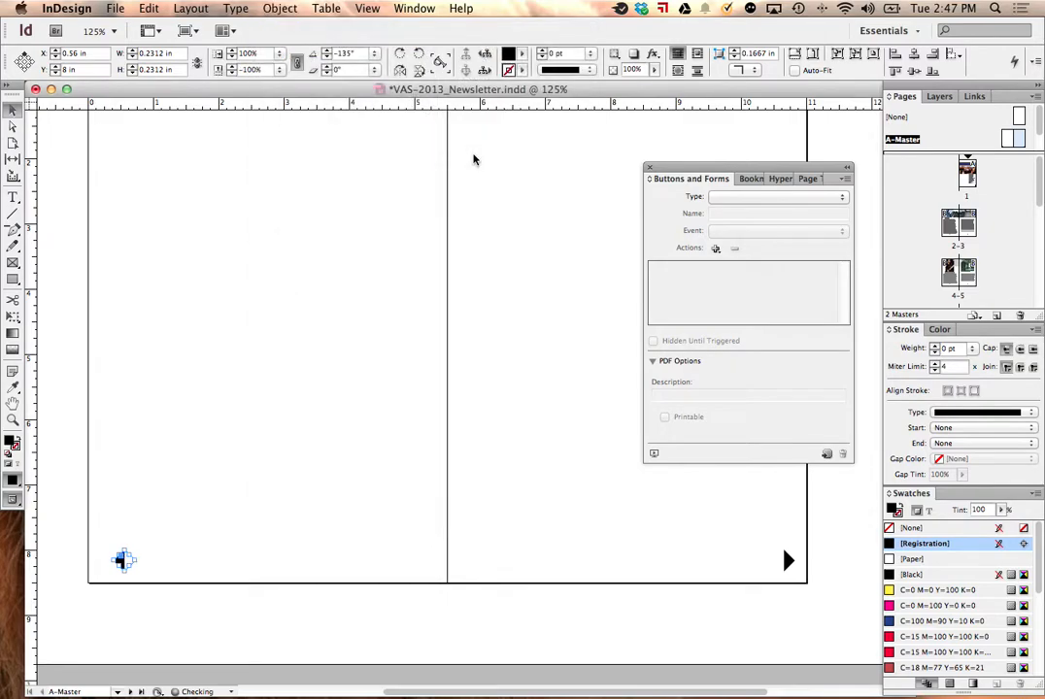
left_click(350, 205)
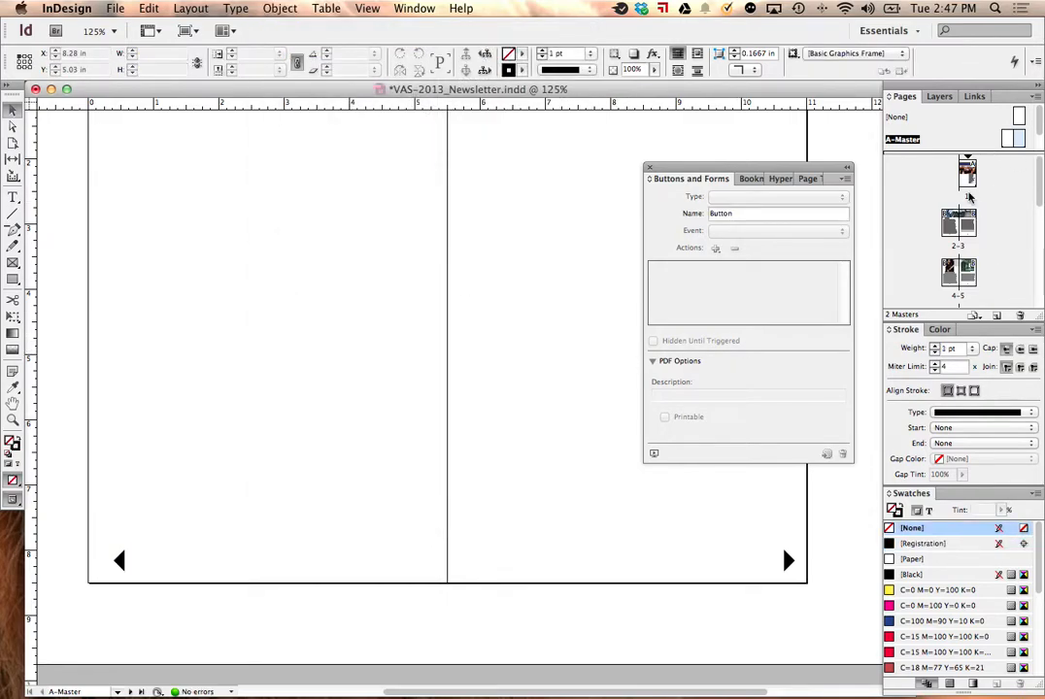
Step: Check pages 1 and 2-3 and the B-Master spread for the navigation arrows
double_click(968, 197)
double_click(953, 237)
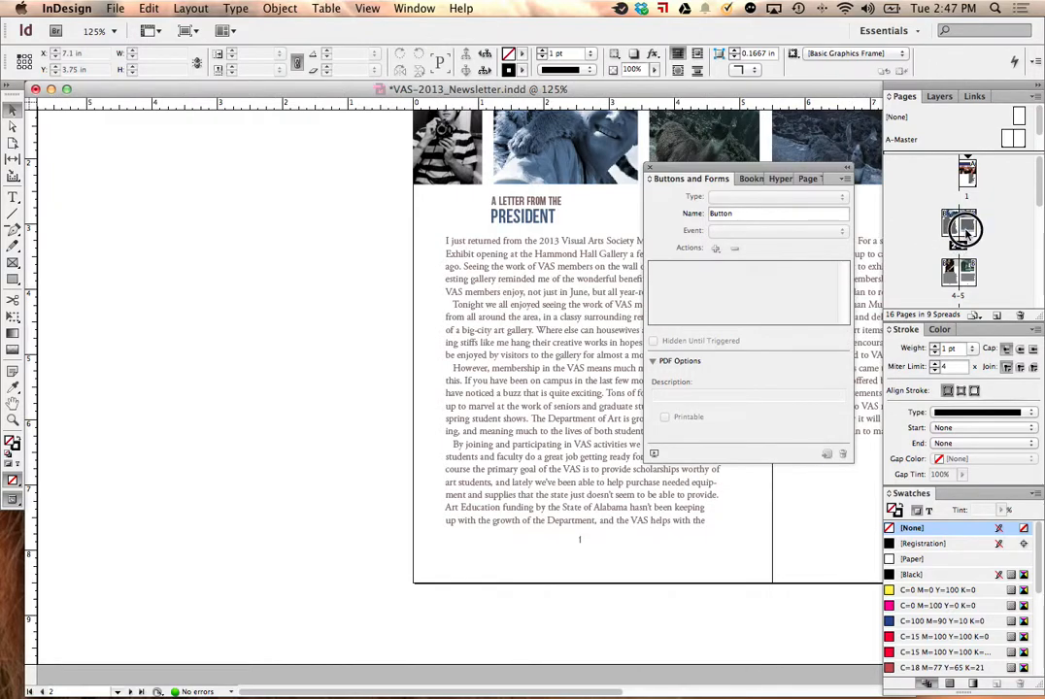
double_click(952, 246)
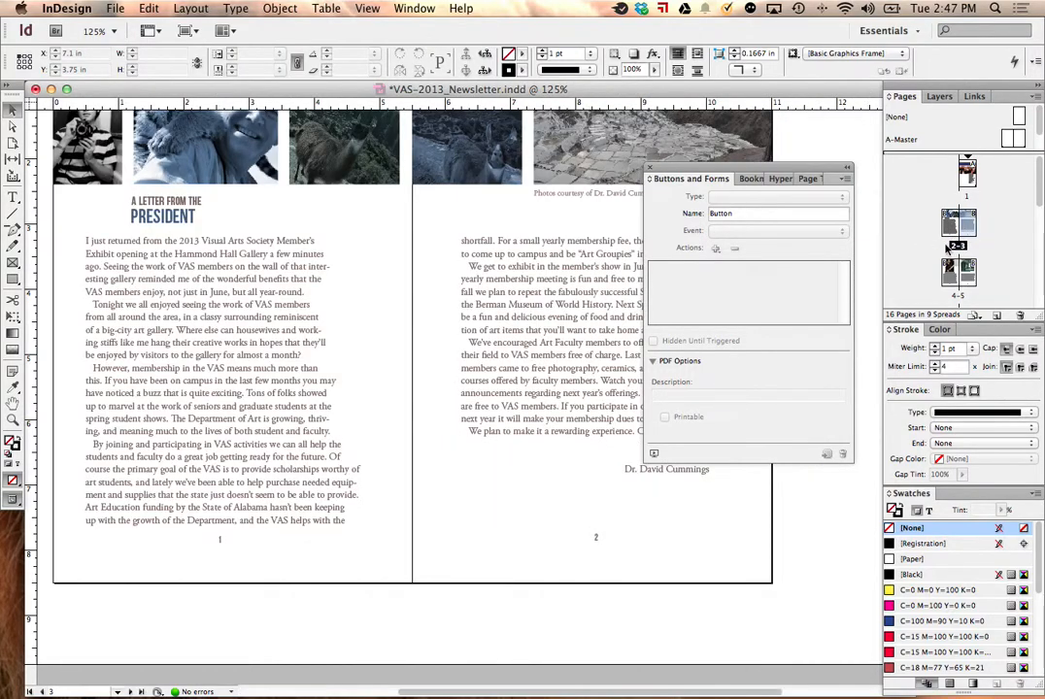
left_click(1023, 124)
double_click(961, 231)
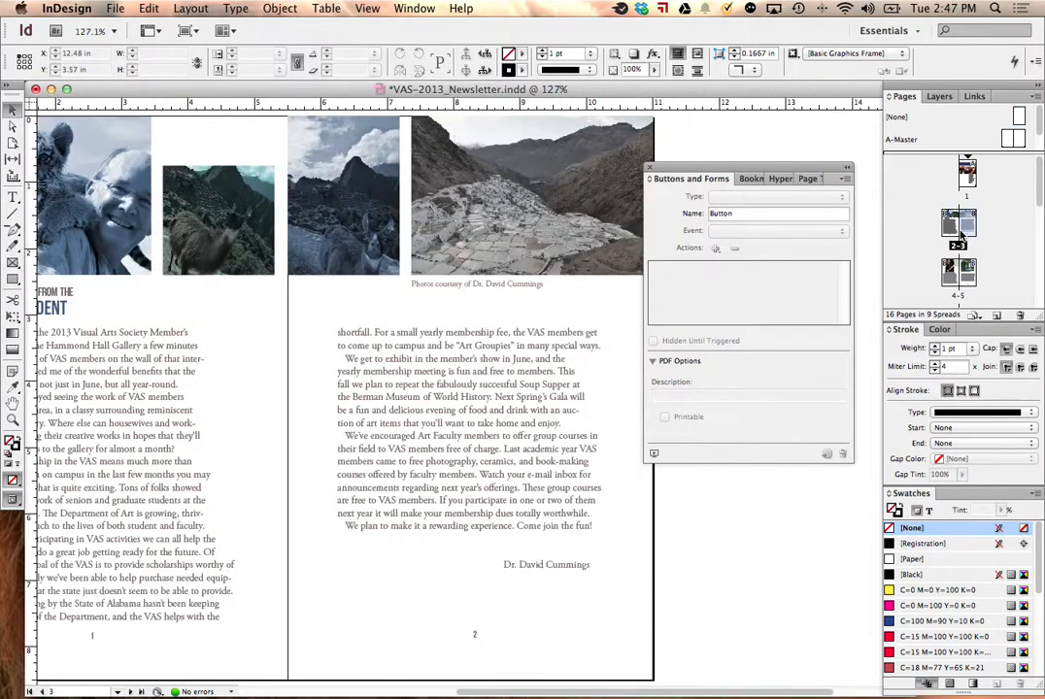
scroll(1027, 141, "down", 1)
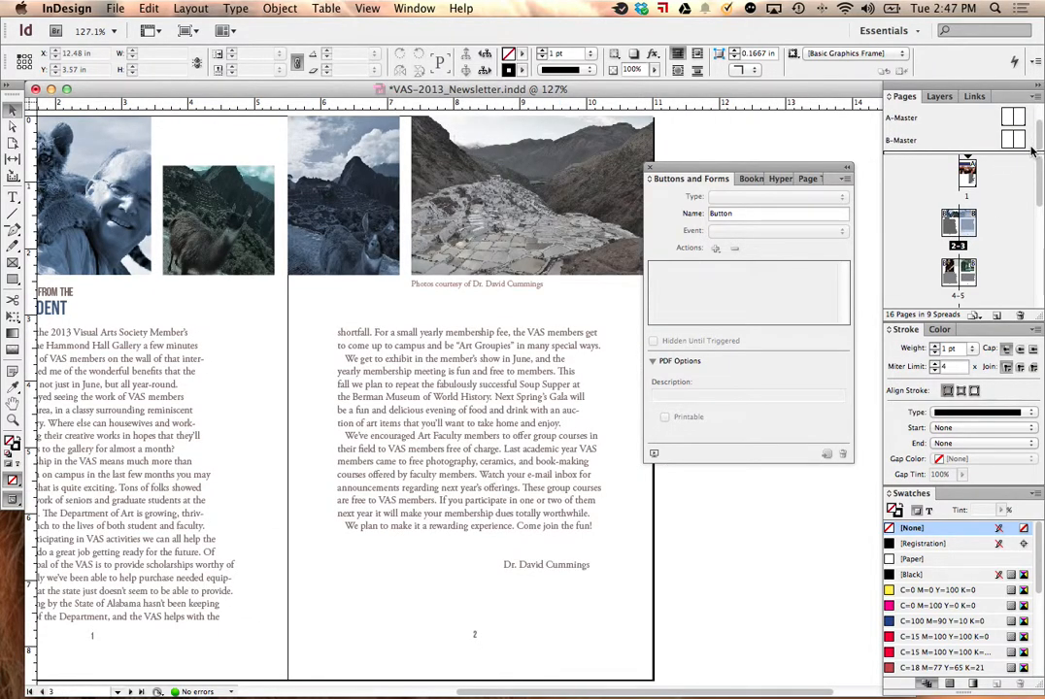
double_click(1027, 141)
scroll(1017, 130, "up", 1)
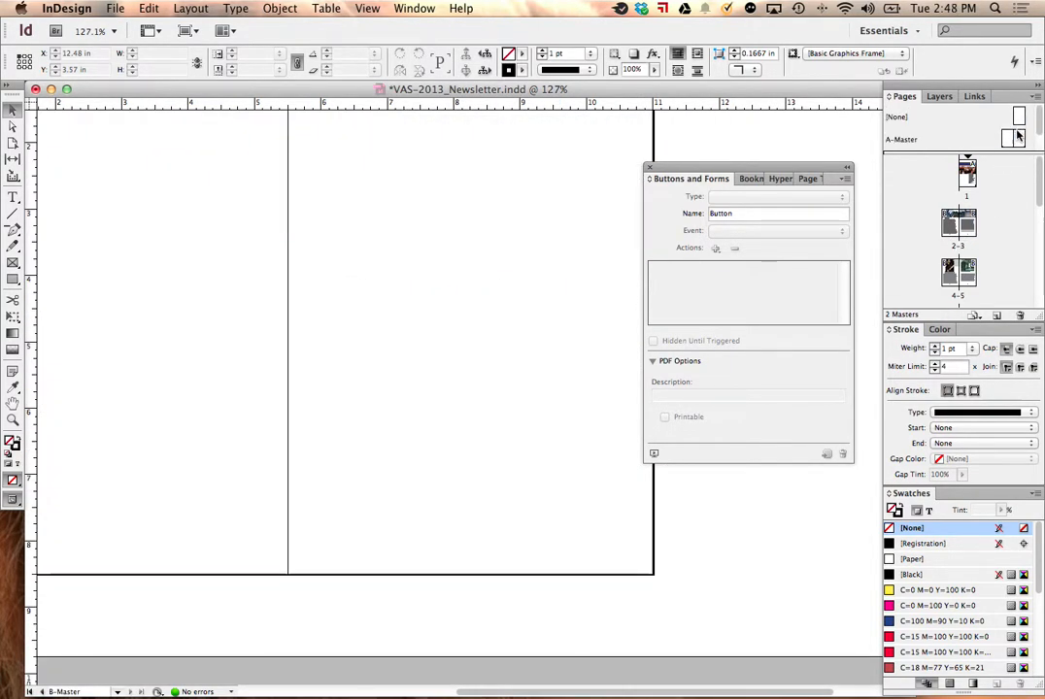
Step: Copy both navigation arrows from the A-Master spread and paste them onto the B-Master spread
double_click(1016, 139)
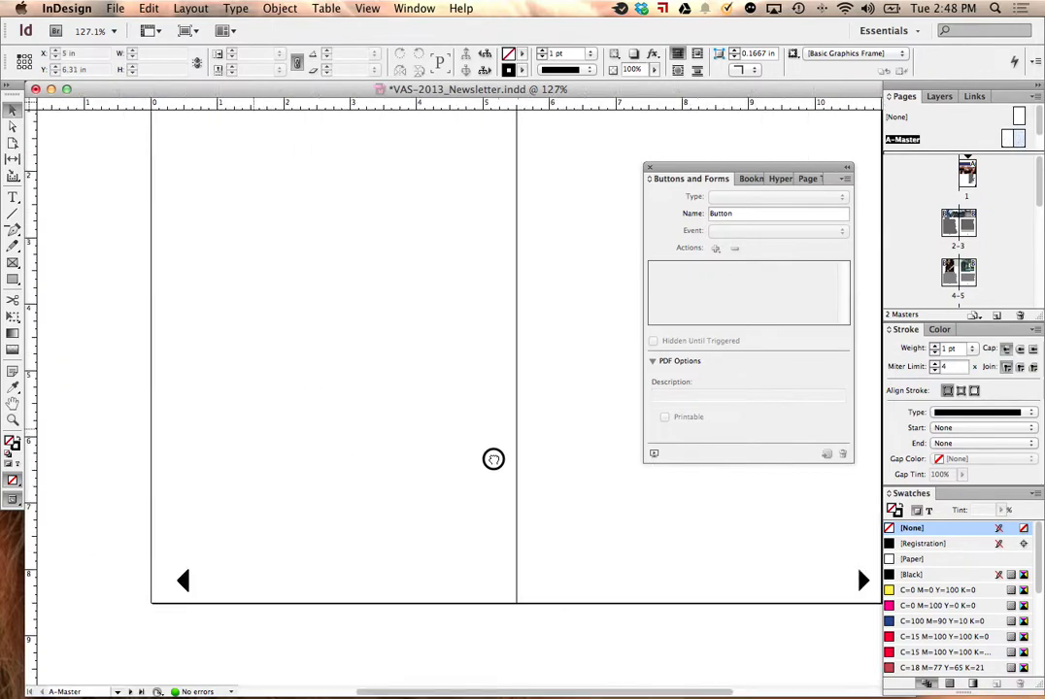
left_click_drag(43, 500, 622, 647)
key("super+c")
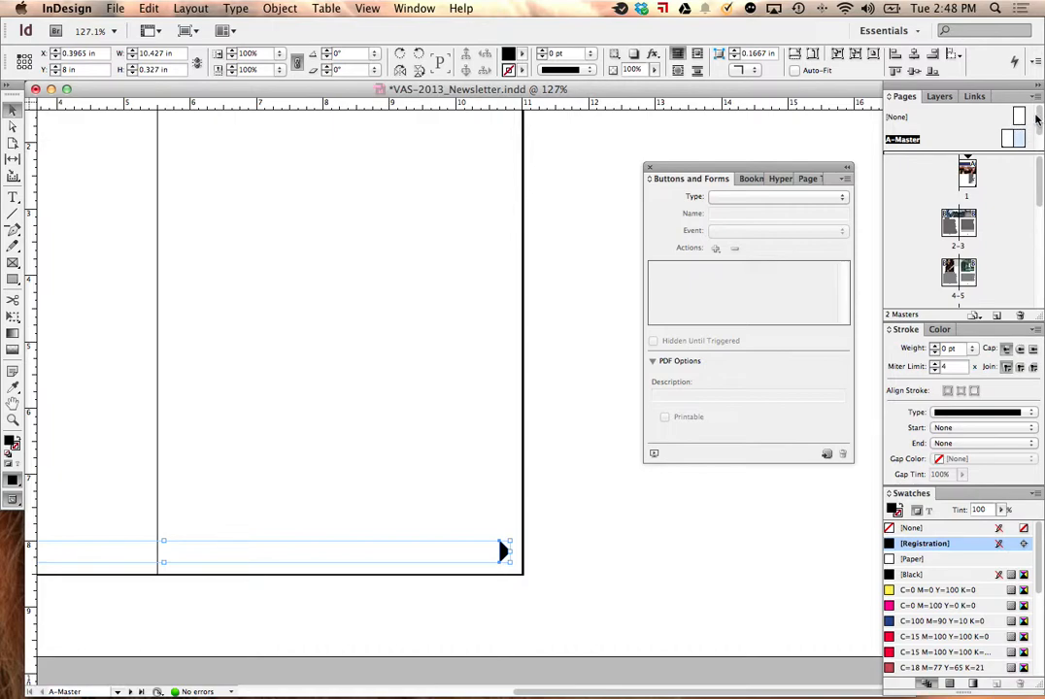
left_click_drag(1038, 116, 1030, 151)
double_click(1019, 143)
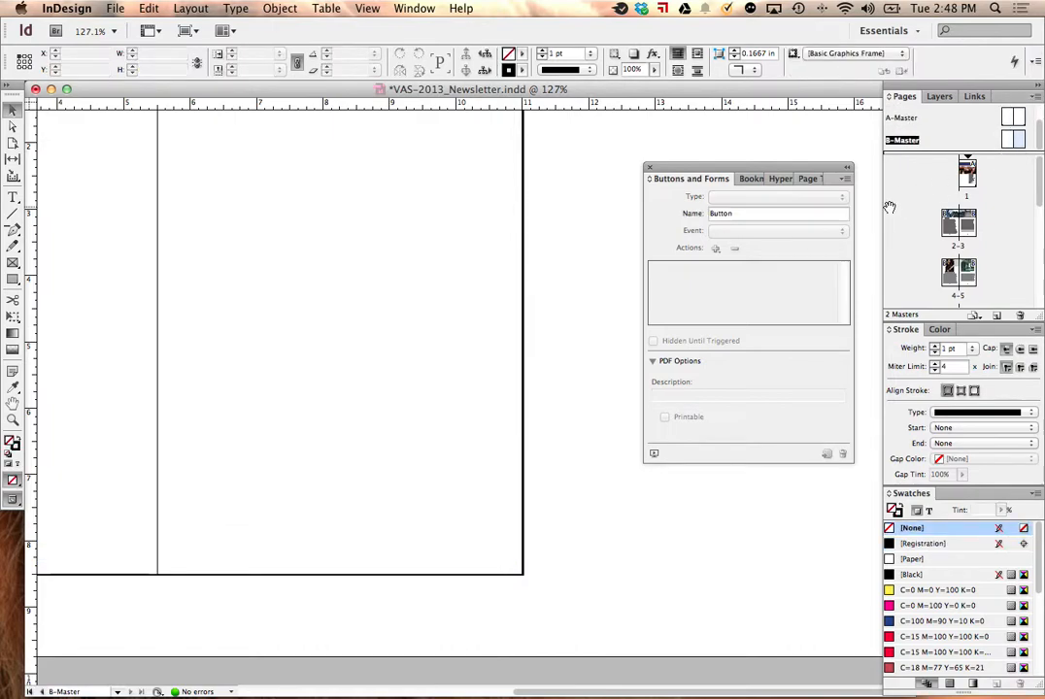
key("super+v")
Step: Move the pasted arrows into the bottom outer corners of the B-Master spread and nudge them into position
left_click_drag(535, 391, 336, 454)
left_click_drag(131, 384, 25, 477)
left_click_drag(221, 448, 491, 458)
left_click_drag(474, 397, 152, 565)
key("Up")
key("Right")
key("Right")
key("Right")
key("Right")
key("Right")
key("Right")
key("Right")
key("Right")
key("Right")
key("Right")
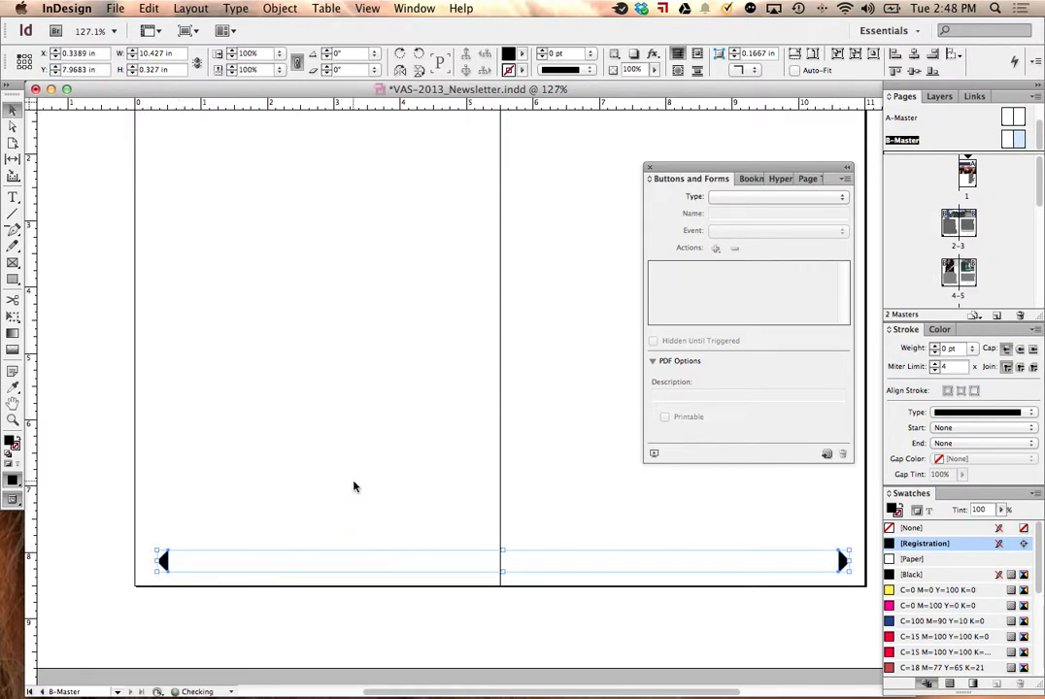
left_click(385, 457)
Step: Check pages 2-3, the cover page and the B-Master spread for the navigation arrows
double_click(957, 223)
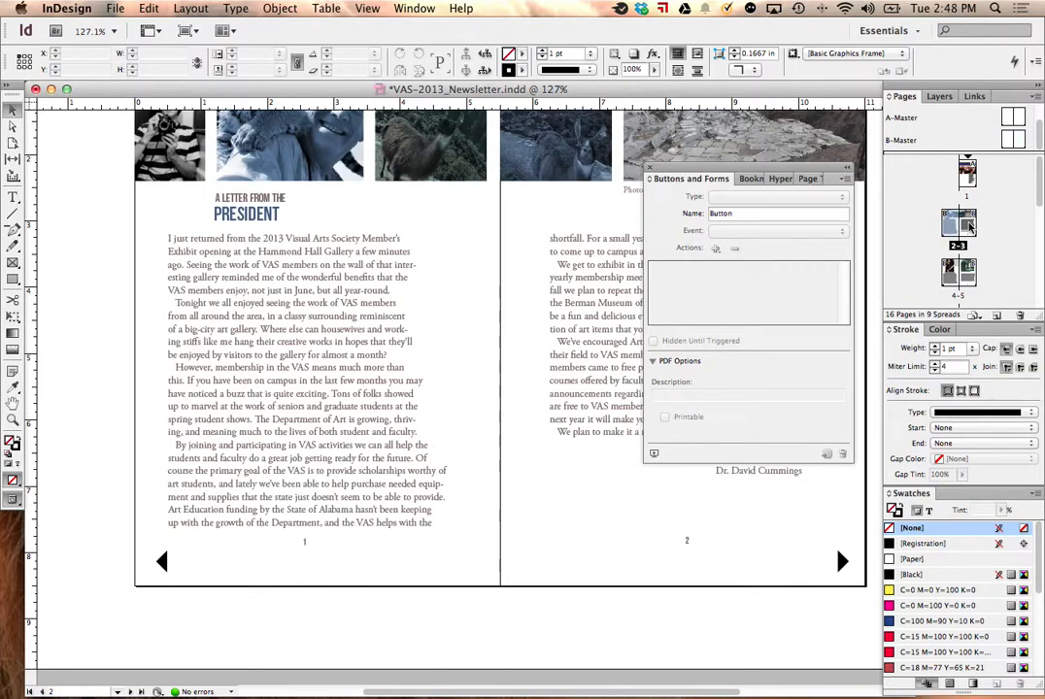
double_click(969, 226)
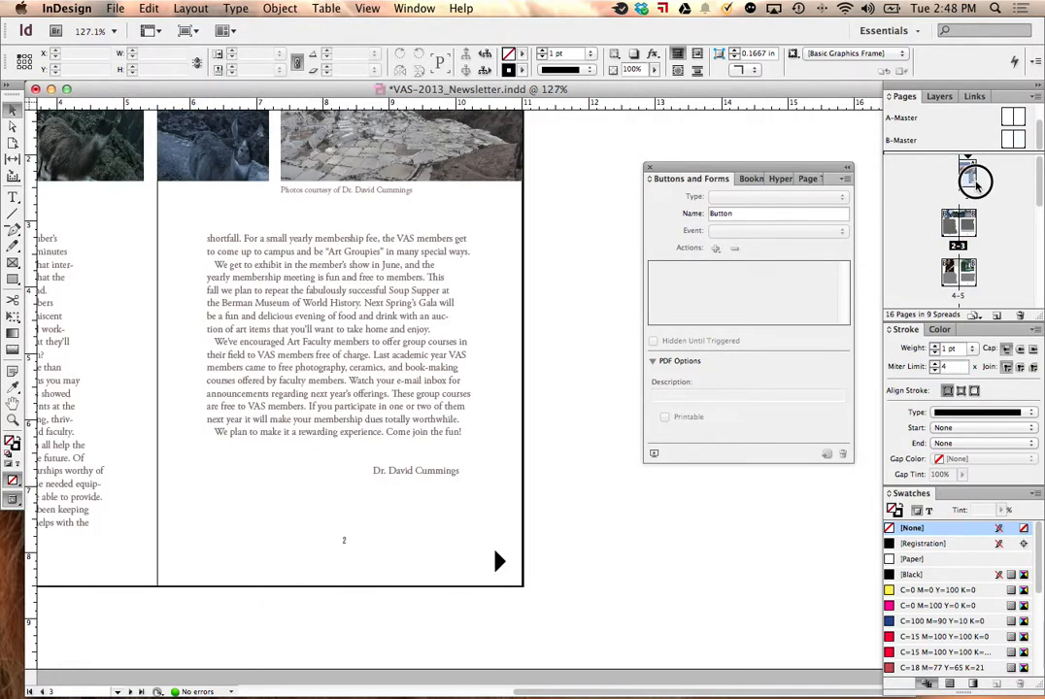
double_click(975, 181)
double_click(1009, 139)
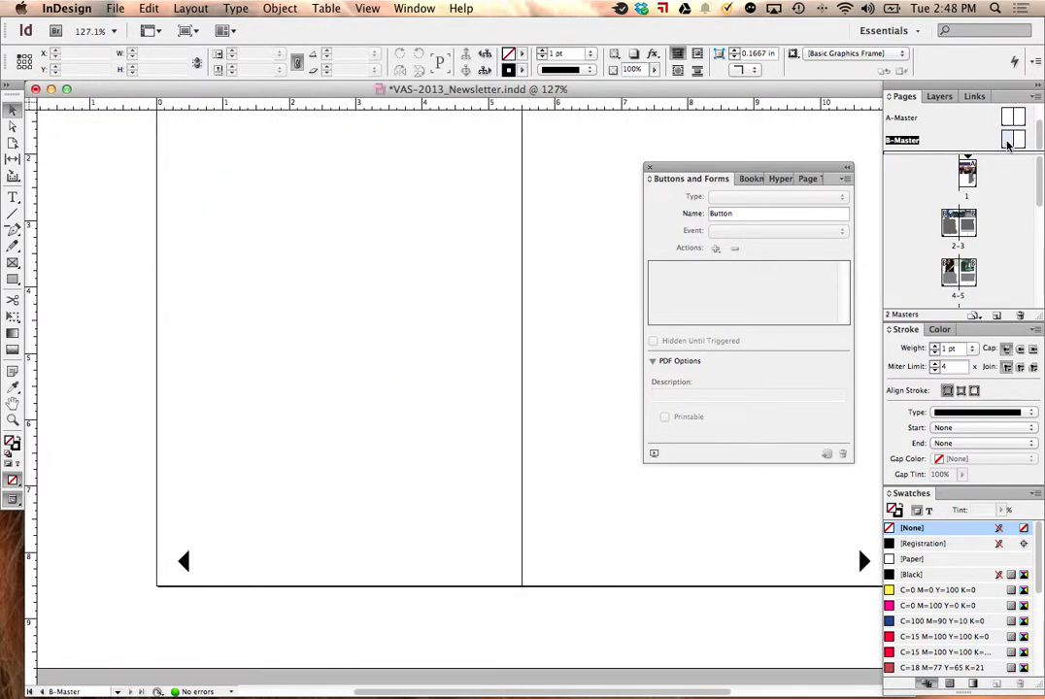
Step: Convert the right-pointing arrow on the A-Master spread into a form object of type Button
double_click(1013, 118)
left_click(497, 561)
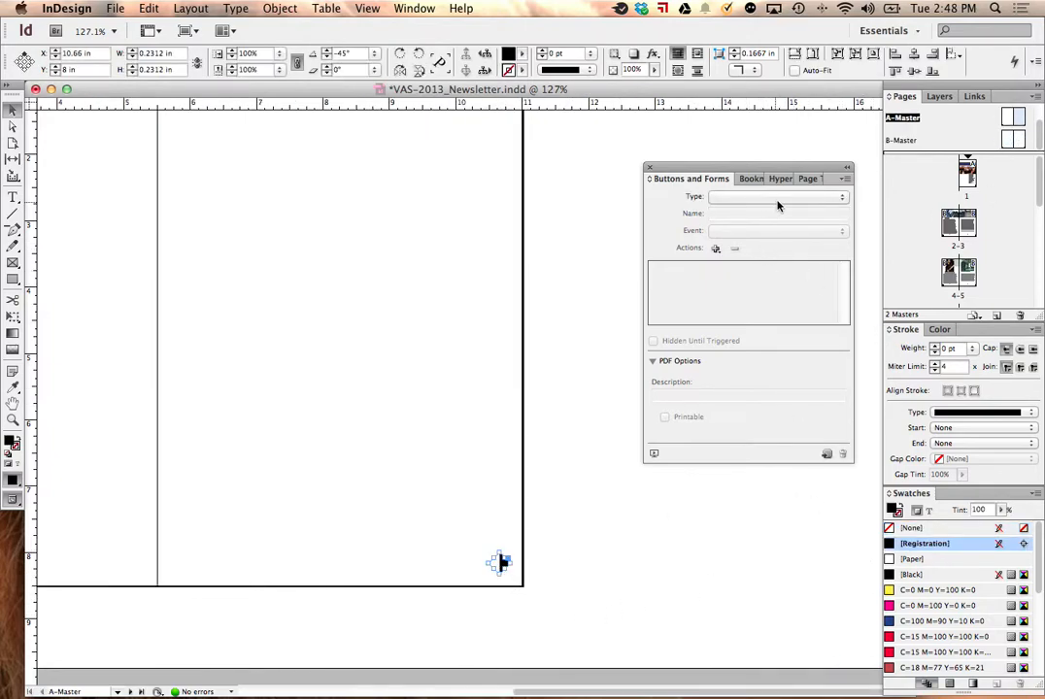
left_click(777, 197)
left_click(758, 181)
left_click(780, 196)
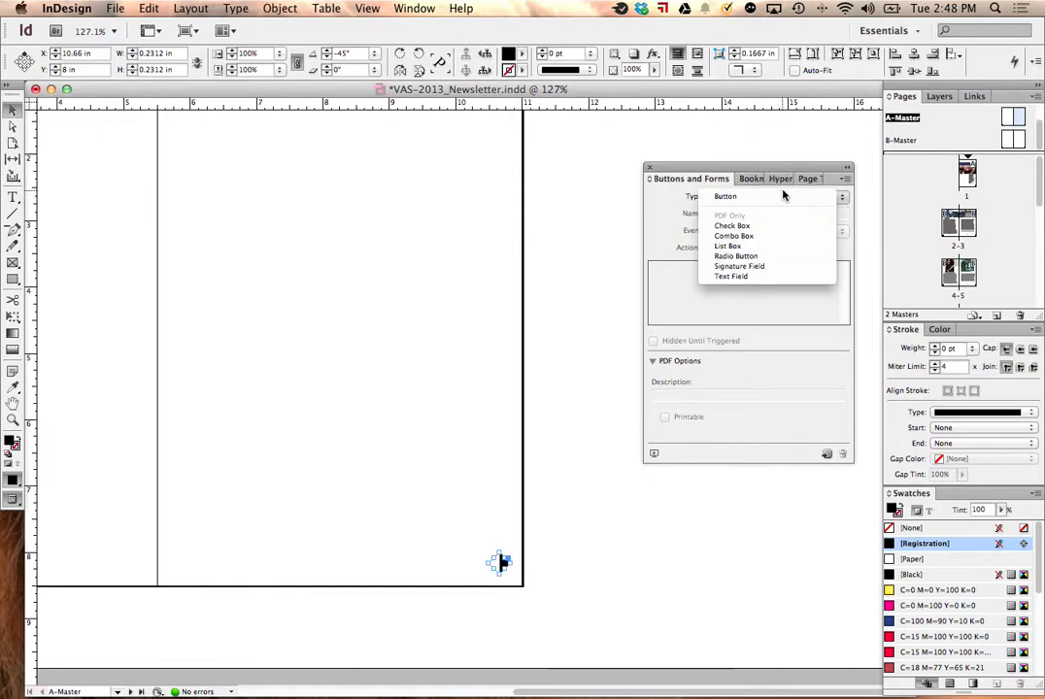
left_click(802, 181)
left_click(815, 197)
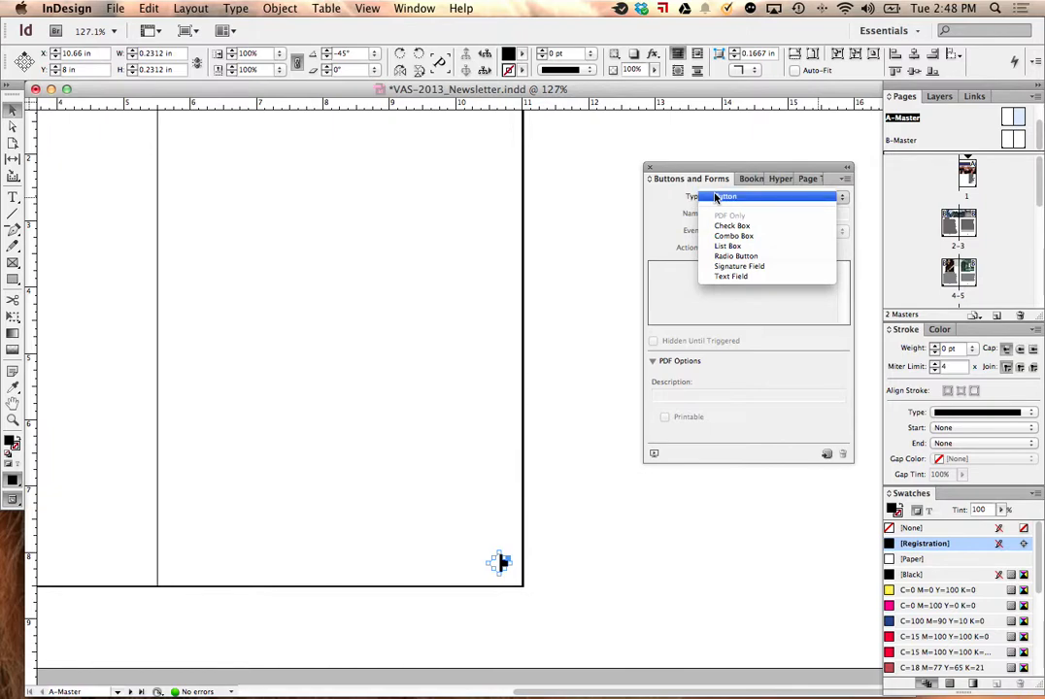
left_click(715, 197)
Step: Set the right arrow button's event to On Click with a Go To Next Page action, and edit its name
left_click(803, 230)
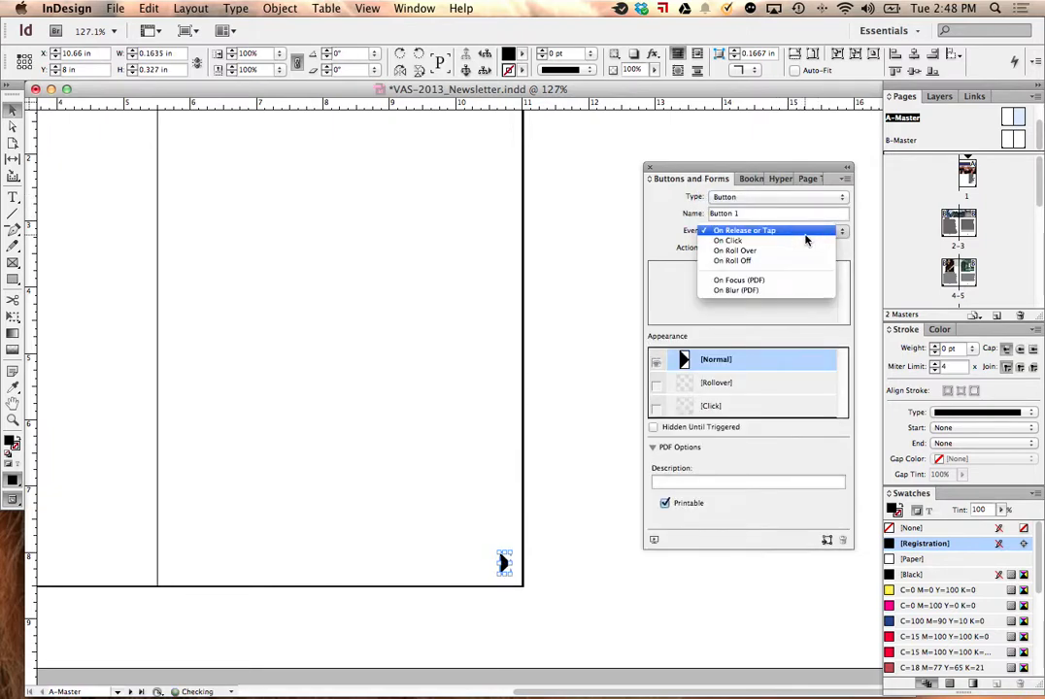
left_click(805, 240)
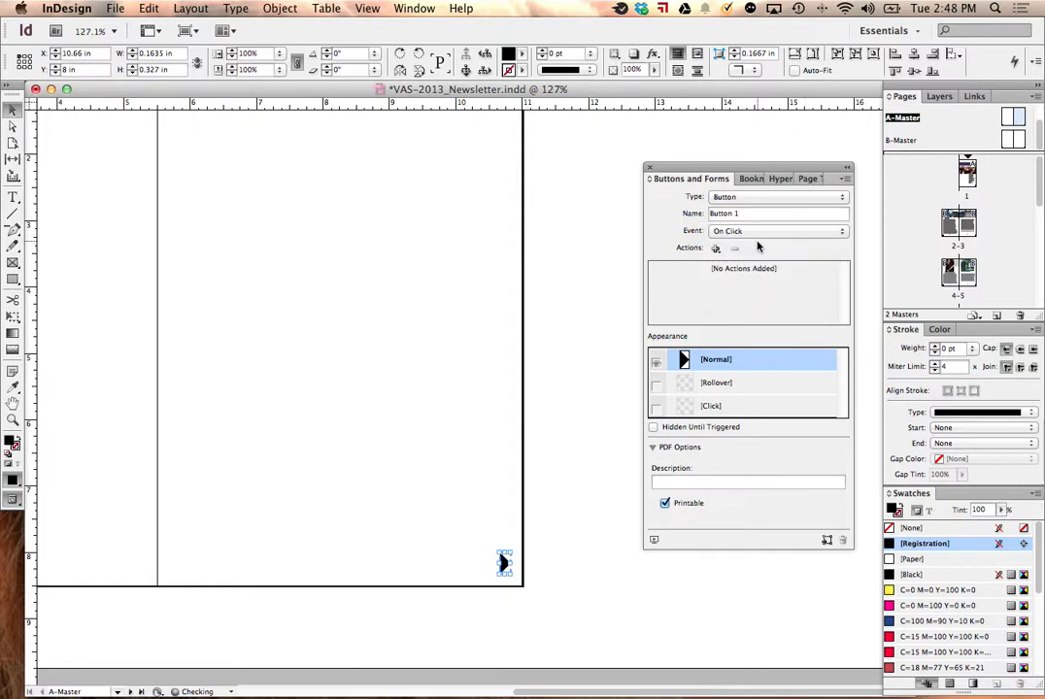
left_click(767, 233)
left_click(643, 221)
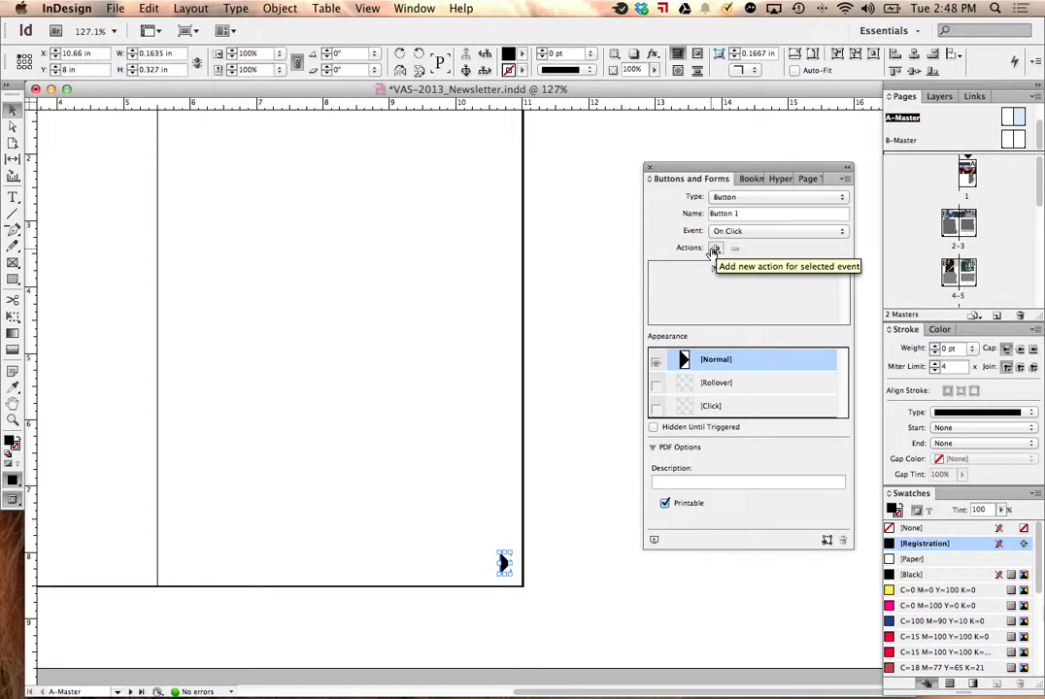
left_click(713, 249)
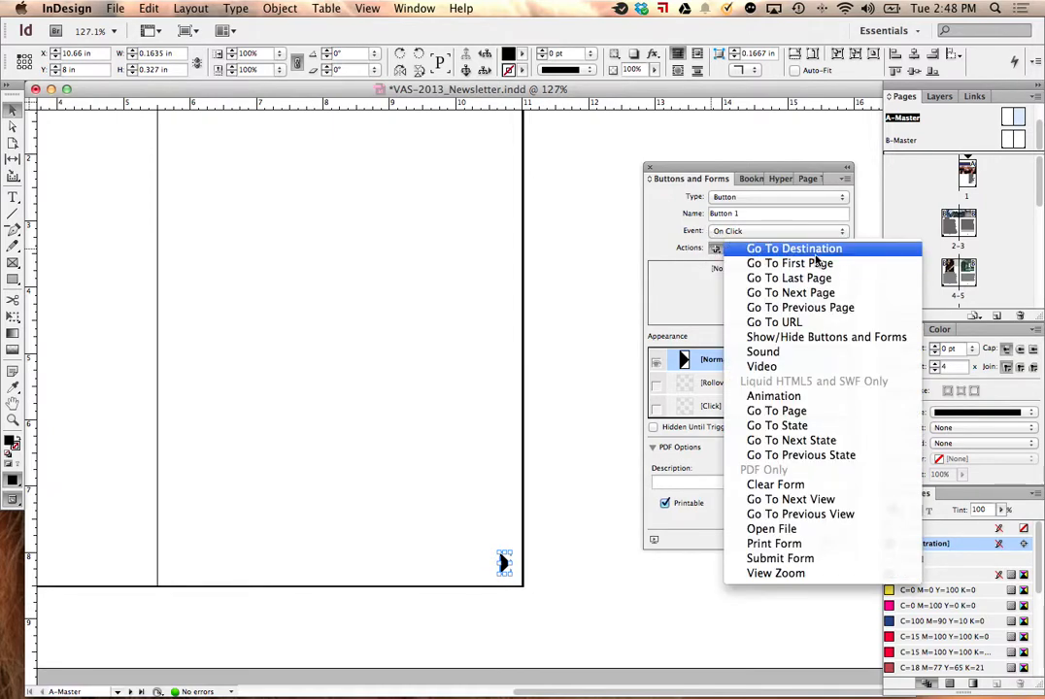
left_click(817, 294)
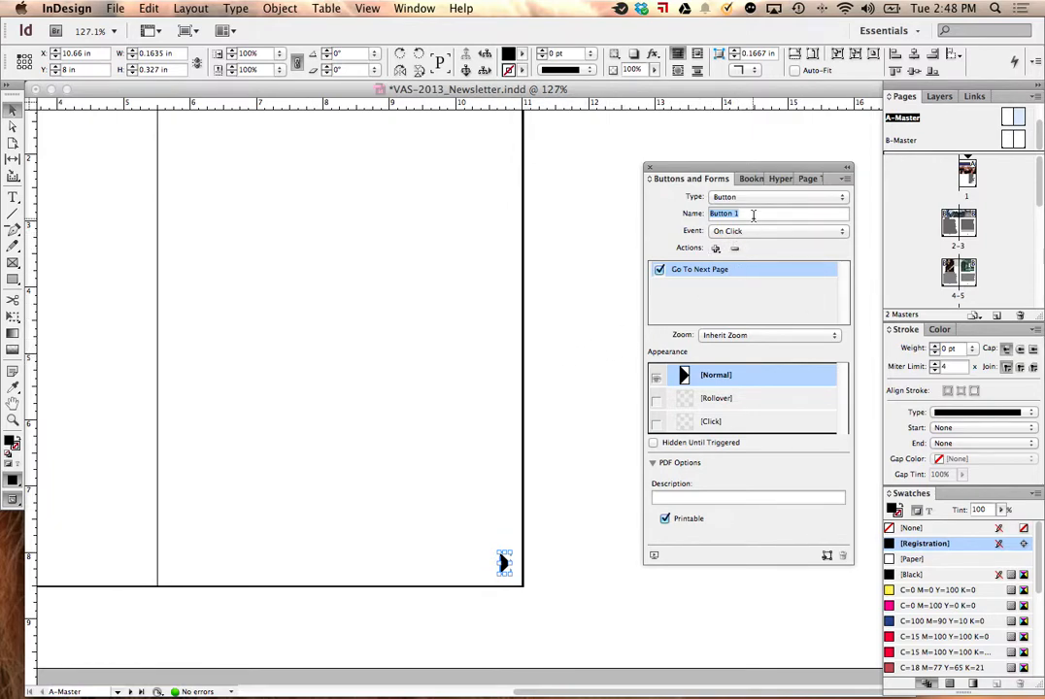
type("p")
left_click(415, 348)
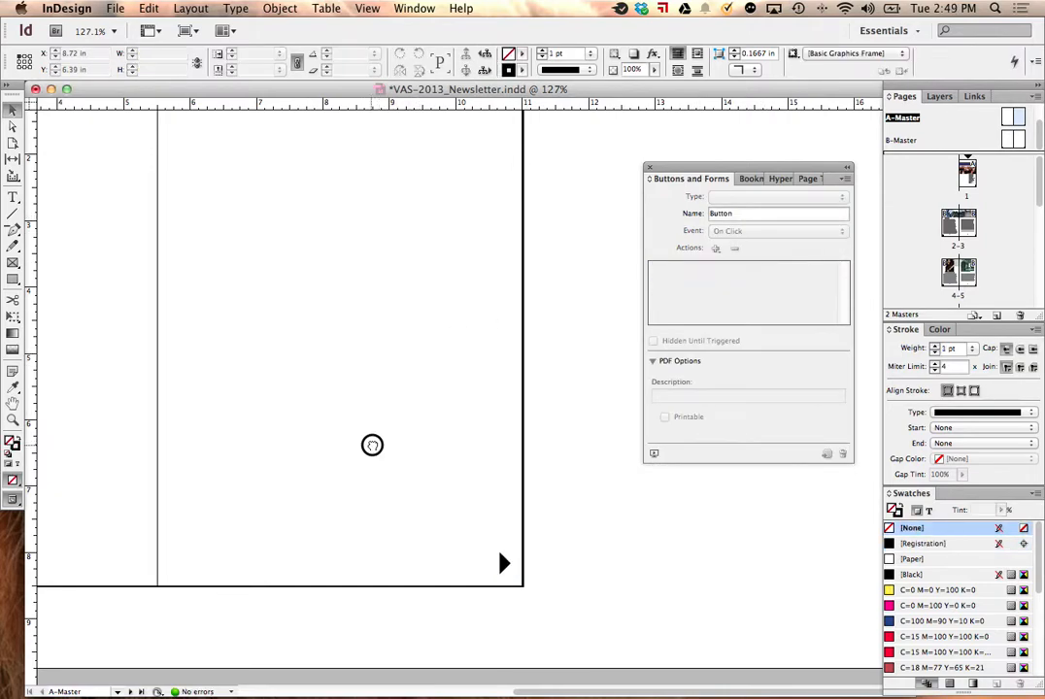
Step: Convert the left-pointing arrow on the A-Master spread into a button named "Previous page"
scroll(371, 443, "left", 10)
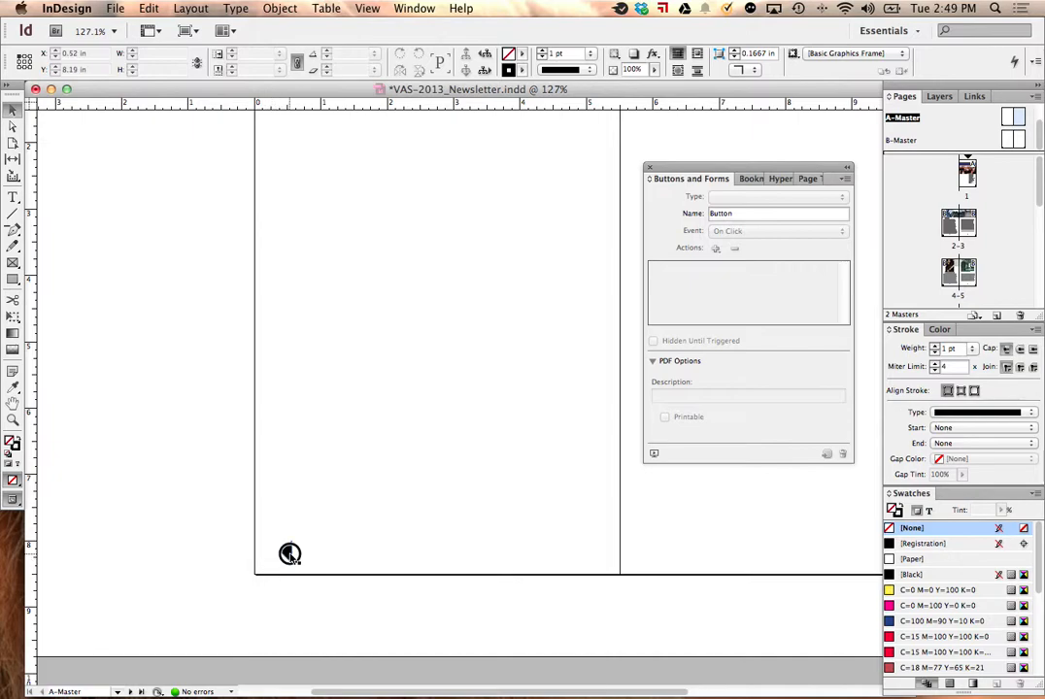
left_click(290, 554)
left_click(812, 198)
left_click(802, 203)
left_click_drag(774, 215, 629, 215)
type("Previous page")
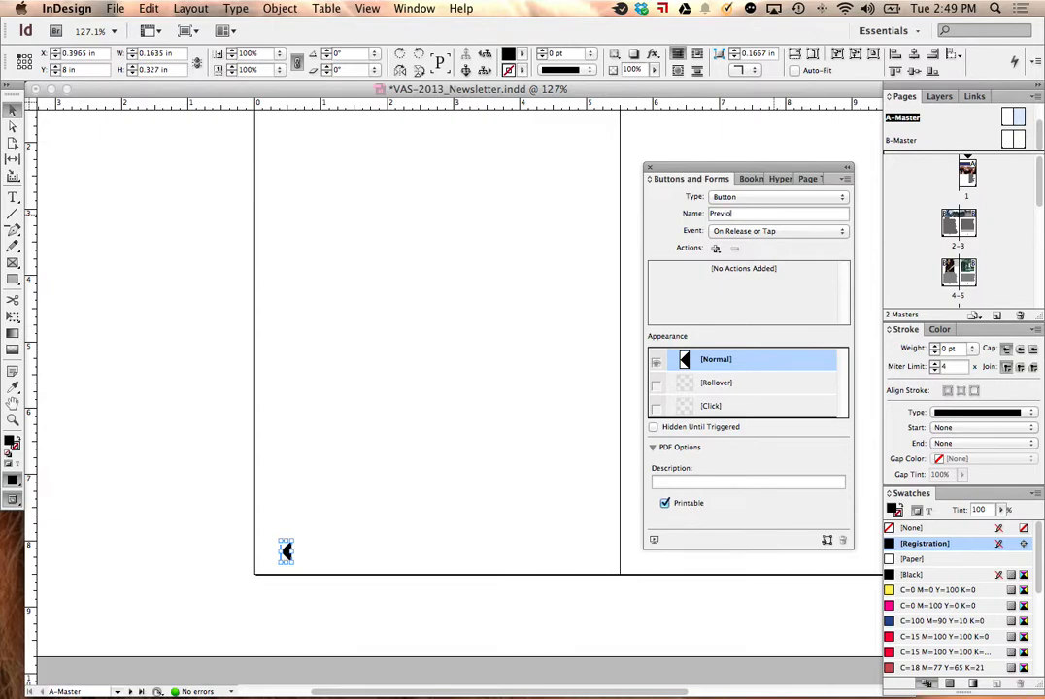
Step: Set the Previous page button's event to On Click and add a Go To Previous Page action
left_click(714, 230)
left_click(750, 240)
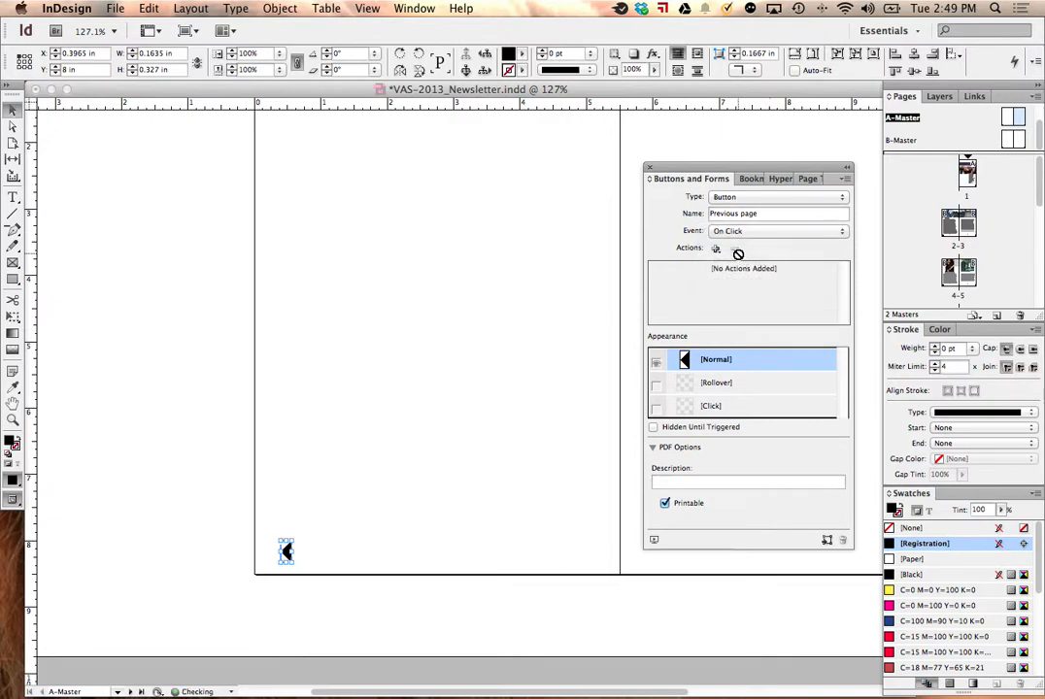
left_click(716, 248)
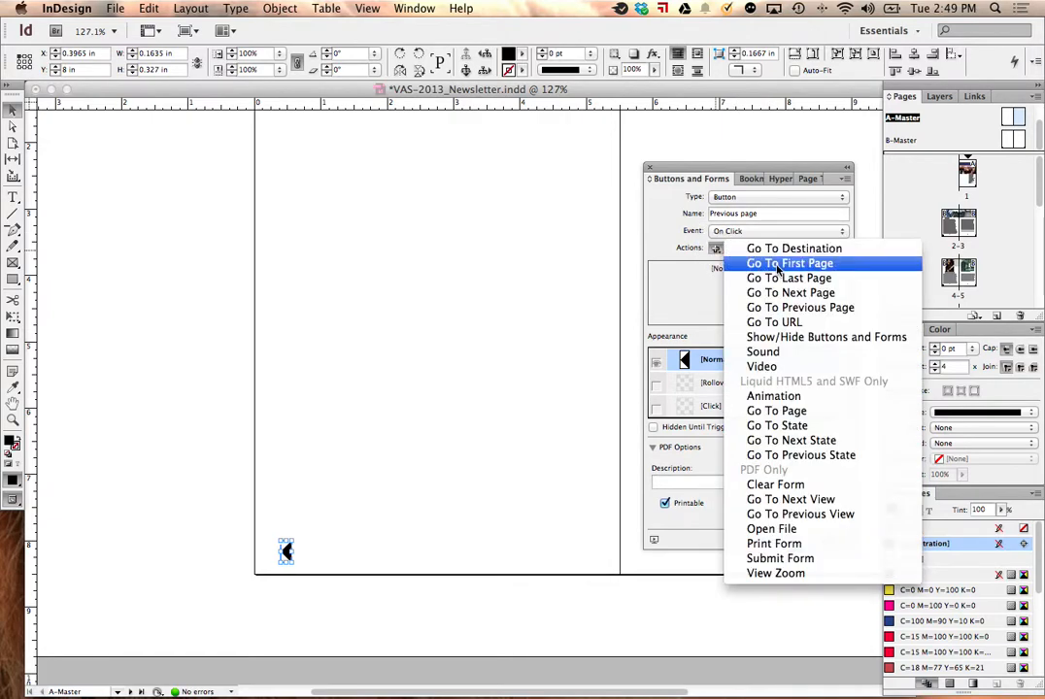
left_click(792, 307)
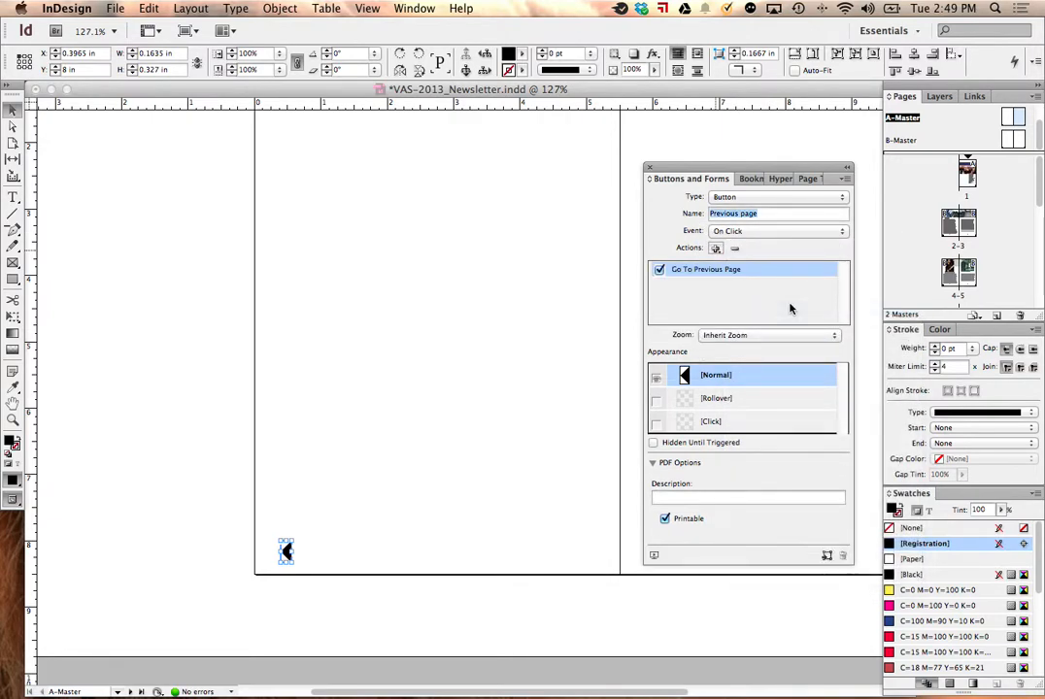
left_click(531, 266)
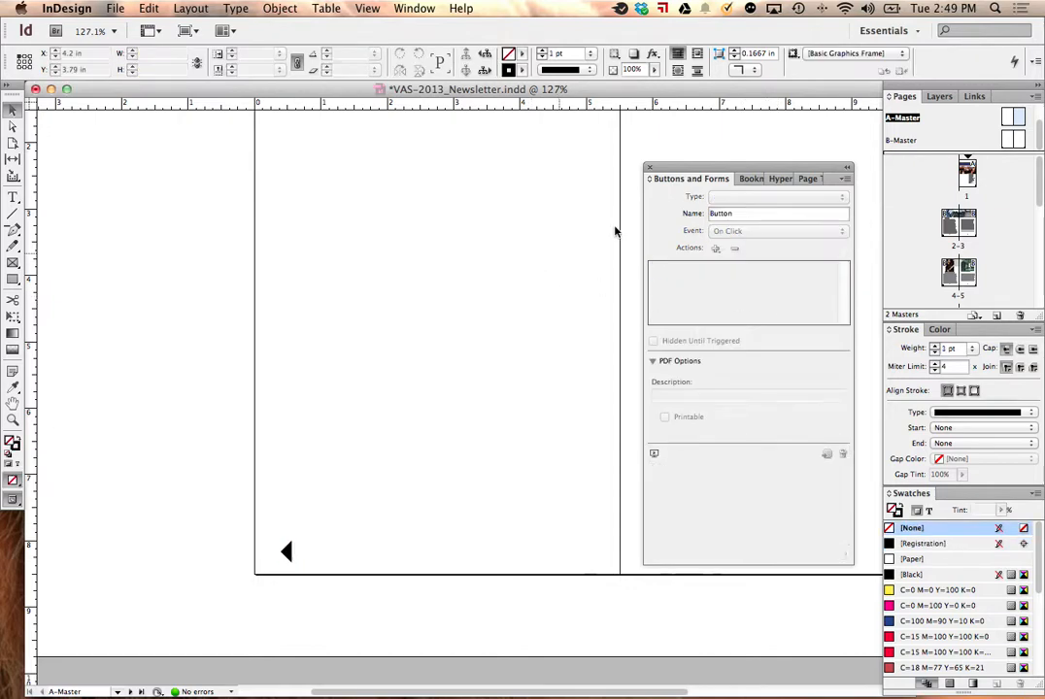
Step: Replace the plain arrows on the B-Master spread with copies of the two A-Master arrow buttons, pasted in place
left_click_drag(704, 168, 65, 147)
mouse_move(610, 413)
left_mouse_down()
mouse_move(548, 389)
mouse_move(600, 399)
left_mouse_up()
left_click_drag(217, 502, 572, 654)
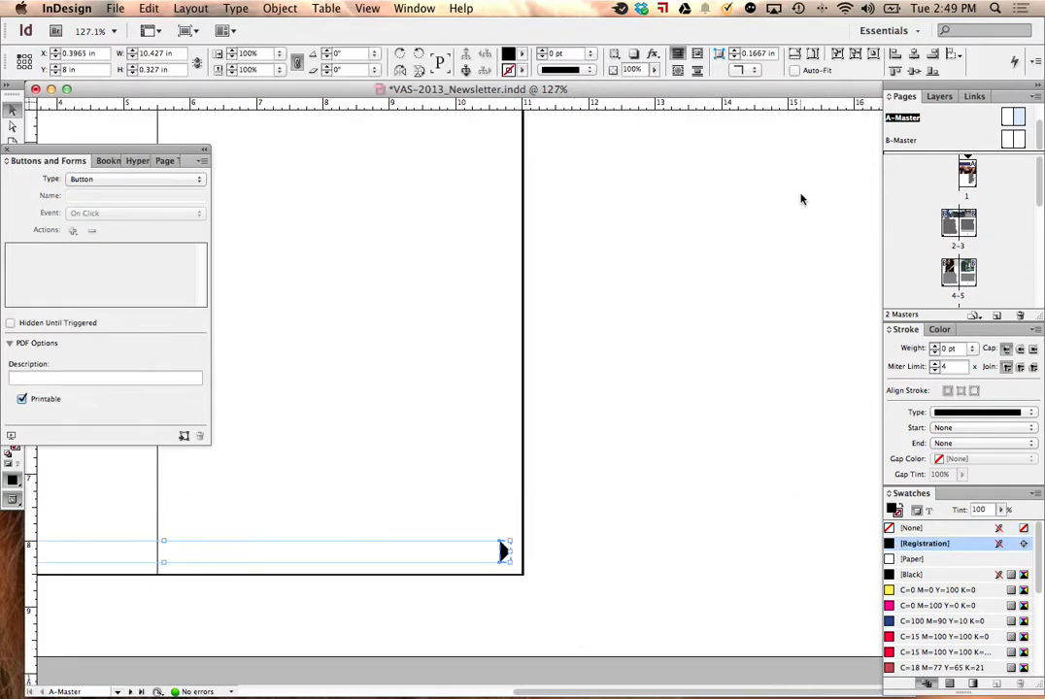
double_click(1020, 141)
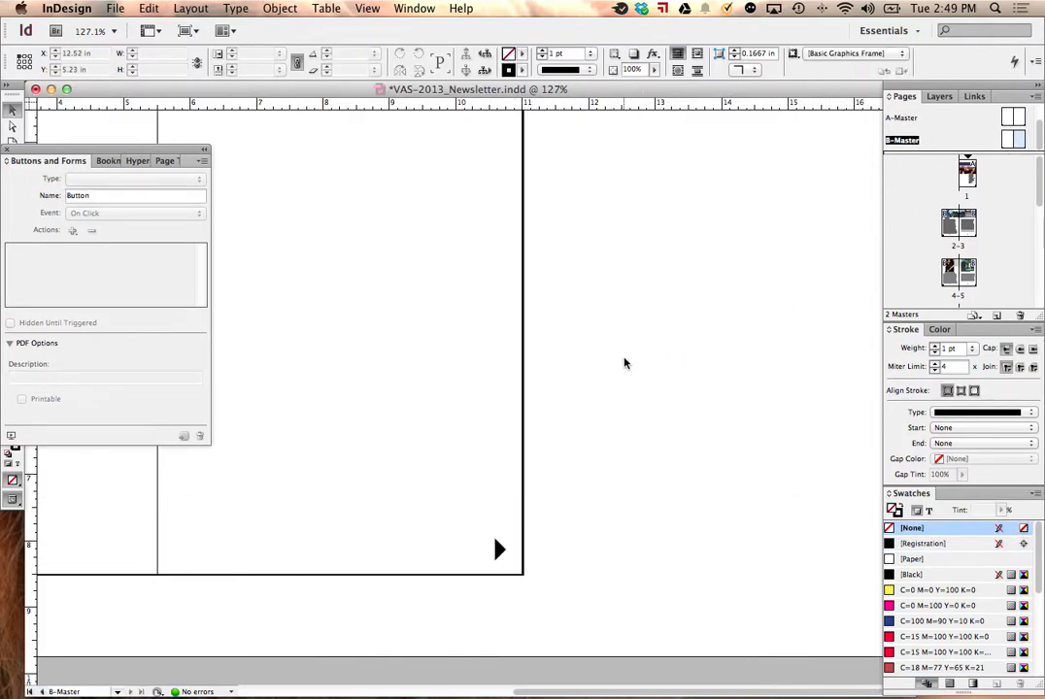
key("Delete")
left_click(149, 8)
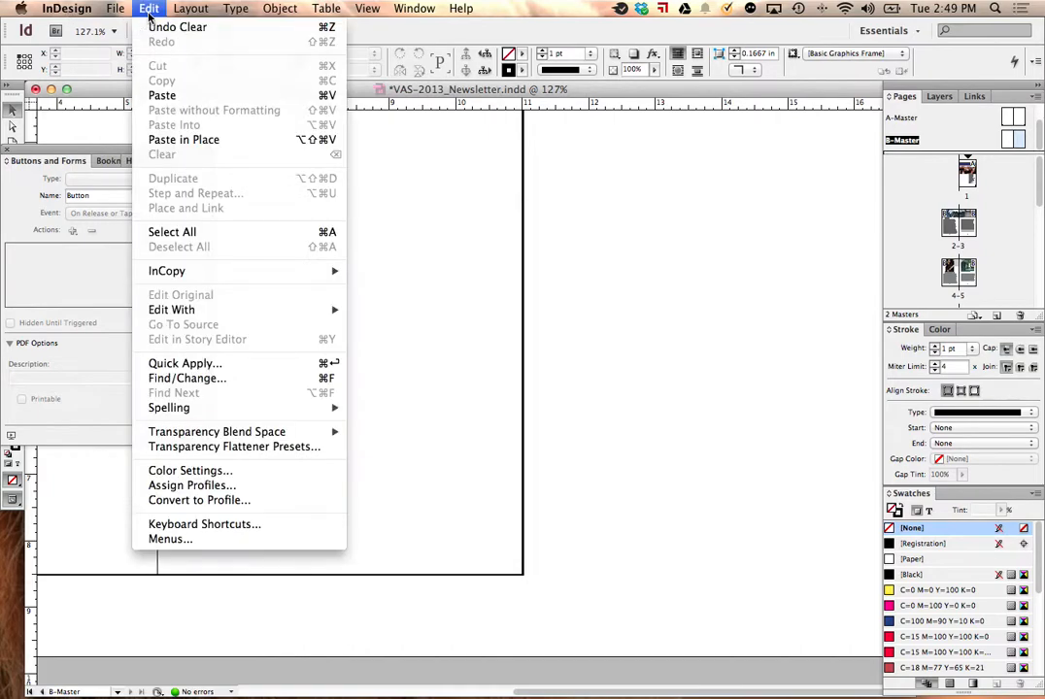
left_click(184, 140)
left_click(730, 321)
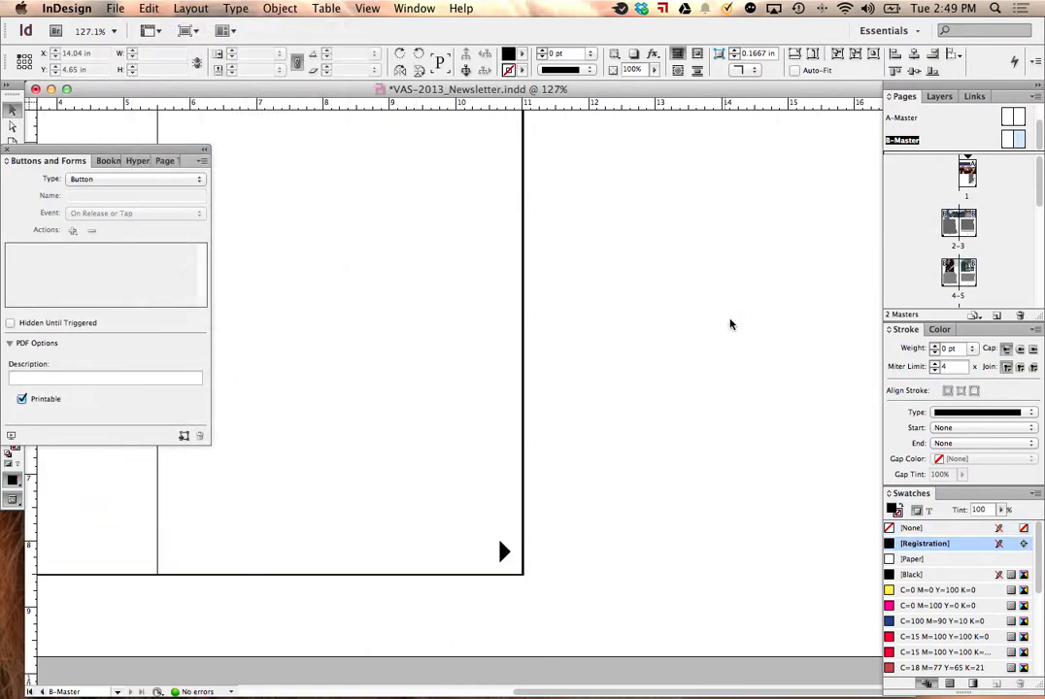
Step: Check the cover page for the next-page arrow button
double_click(961, 192)
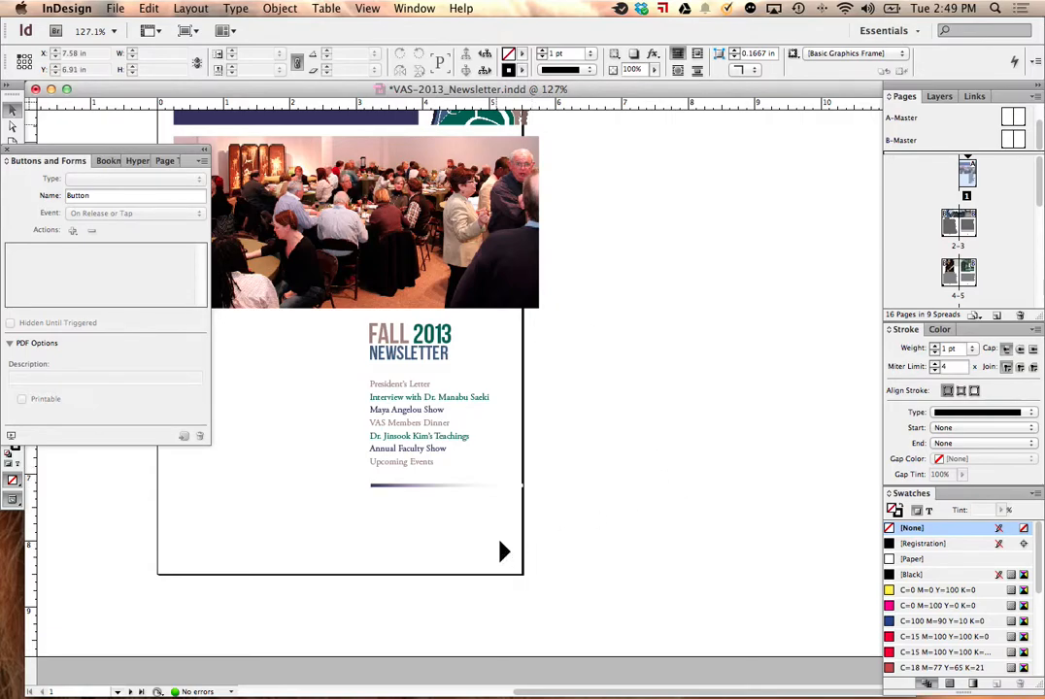
left_click(395, 9)
mouse_move(372, 10)
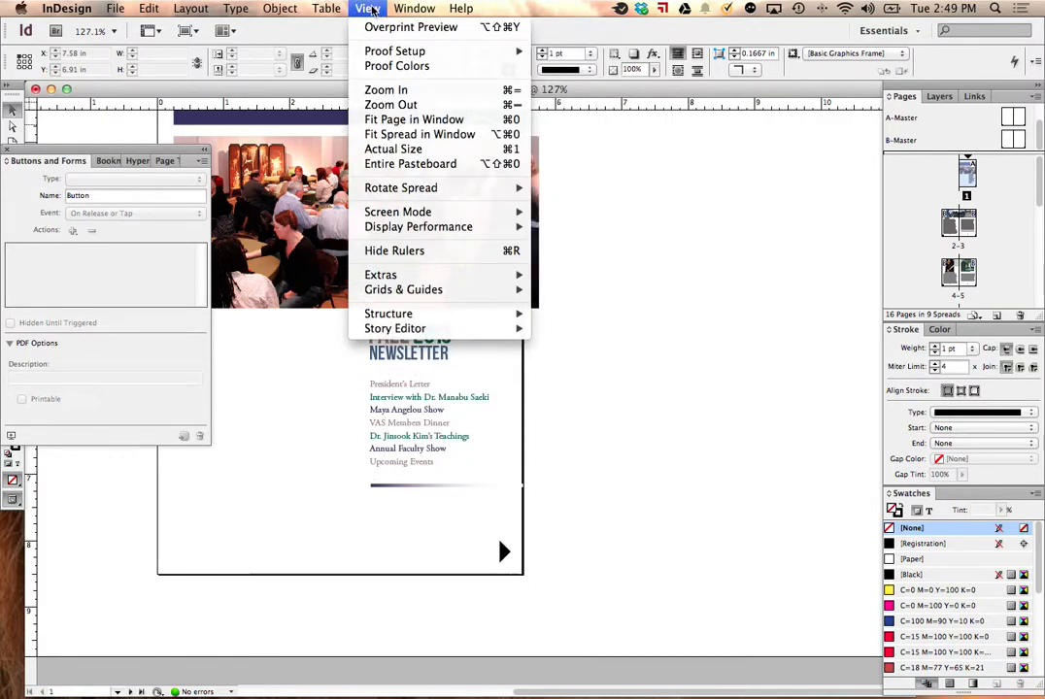
mouse_move(436, 213)
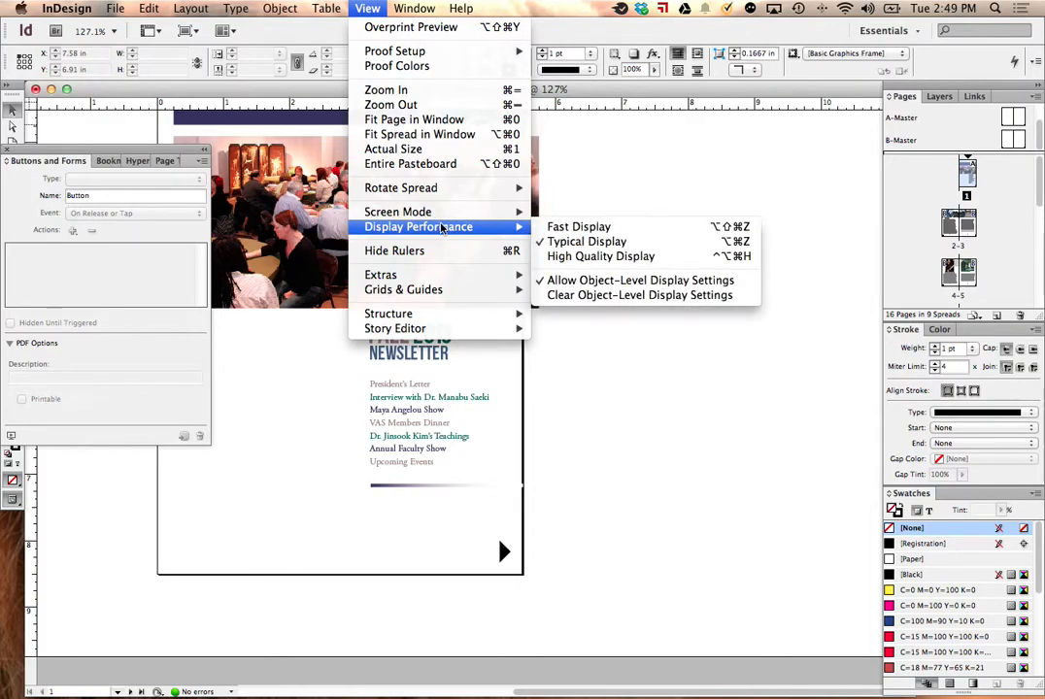
left_click(618, 141)
Step: Start an Adobe PDF (Interactive) export to the Desktop with the file name VAS-2013_Newsletter-print
left_click(115, 10)
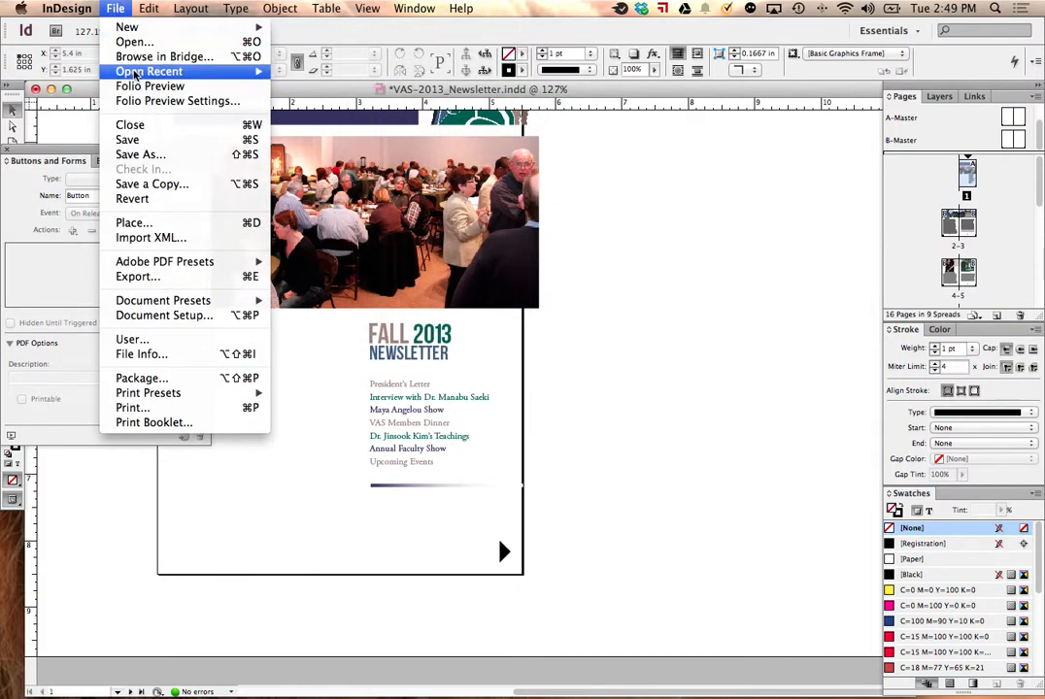
left_click(187, 278)
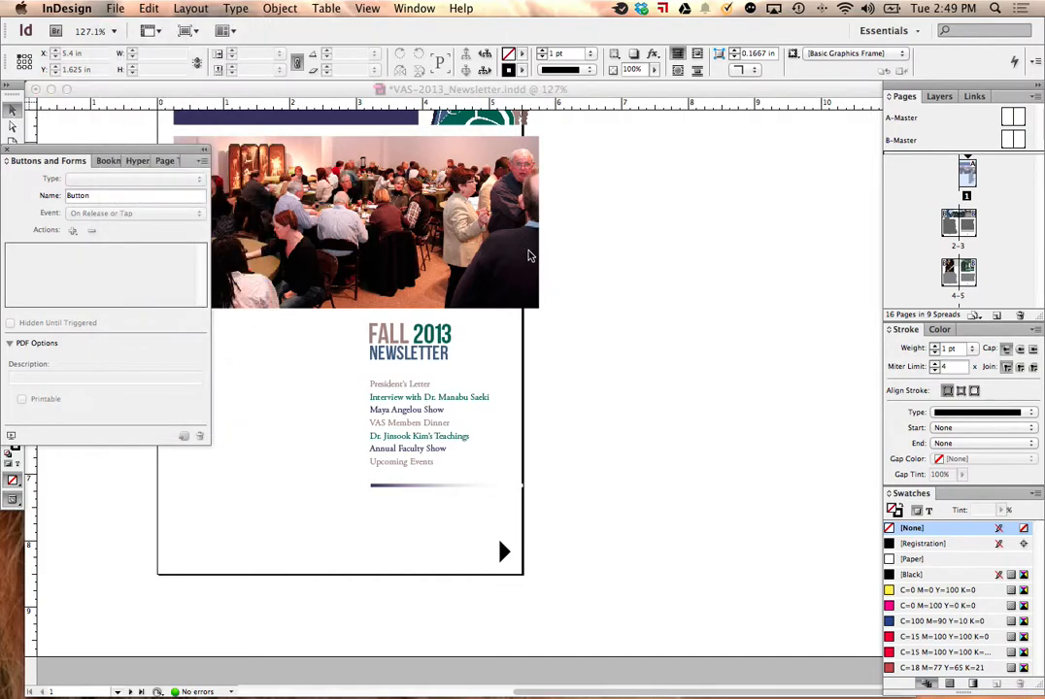
left_click(524, 403)
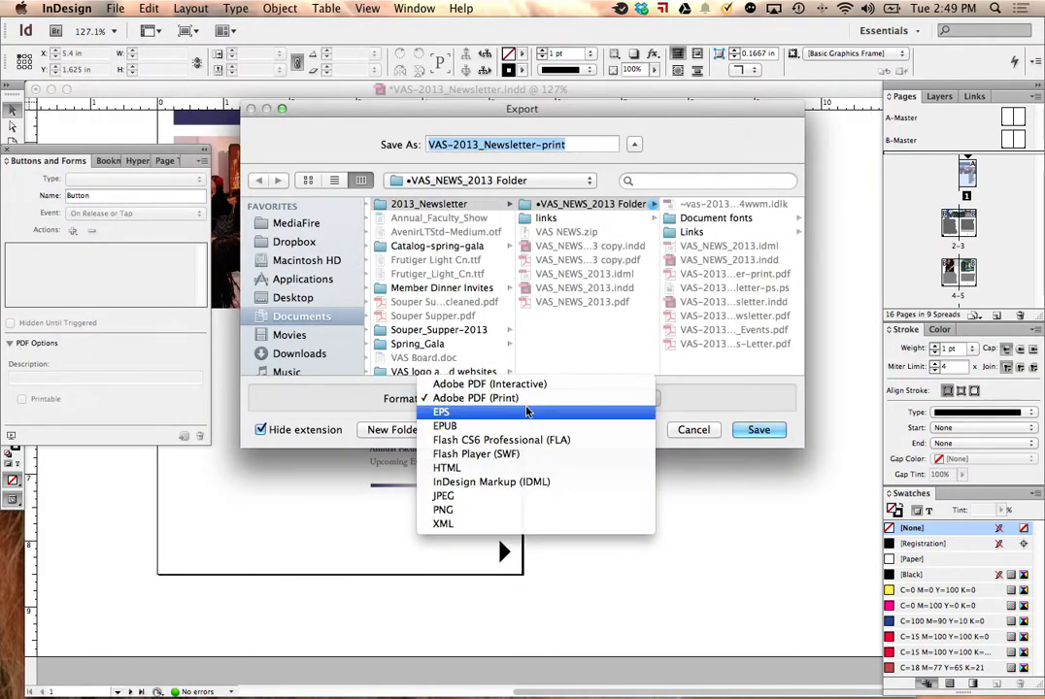
left_click(527, 385)
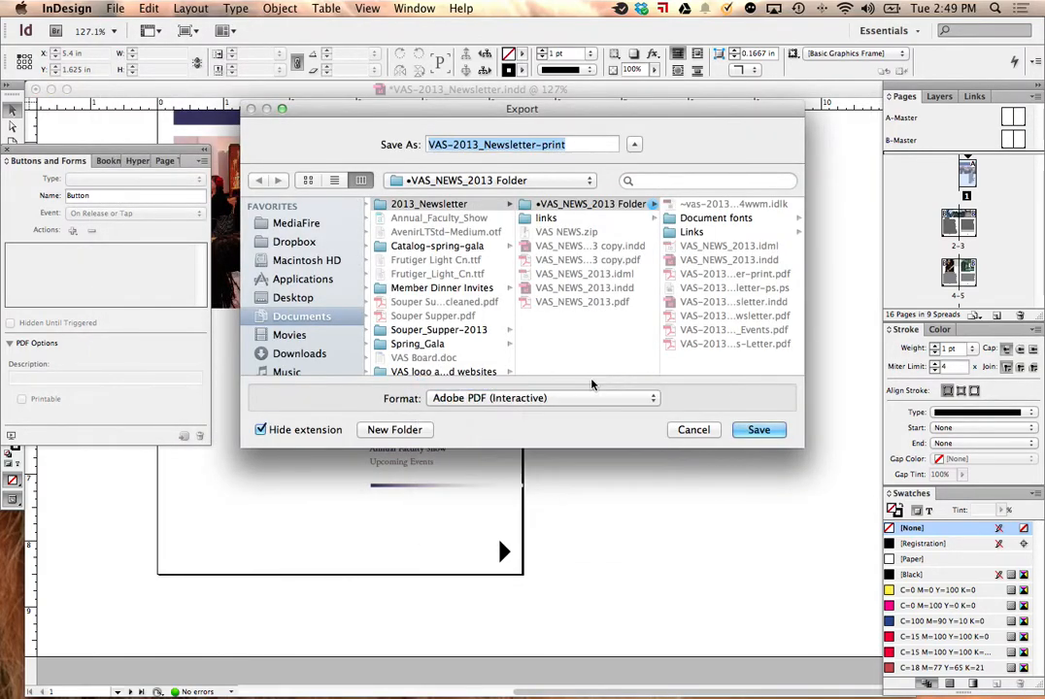
left_click(292, 297)
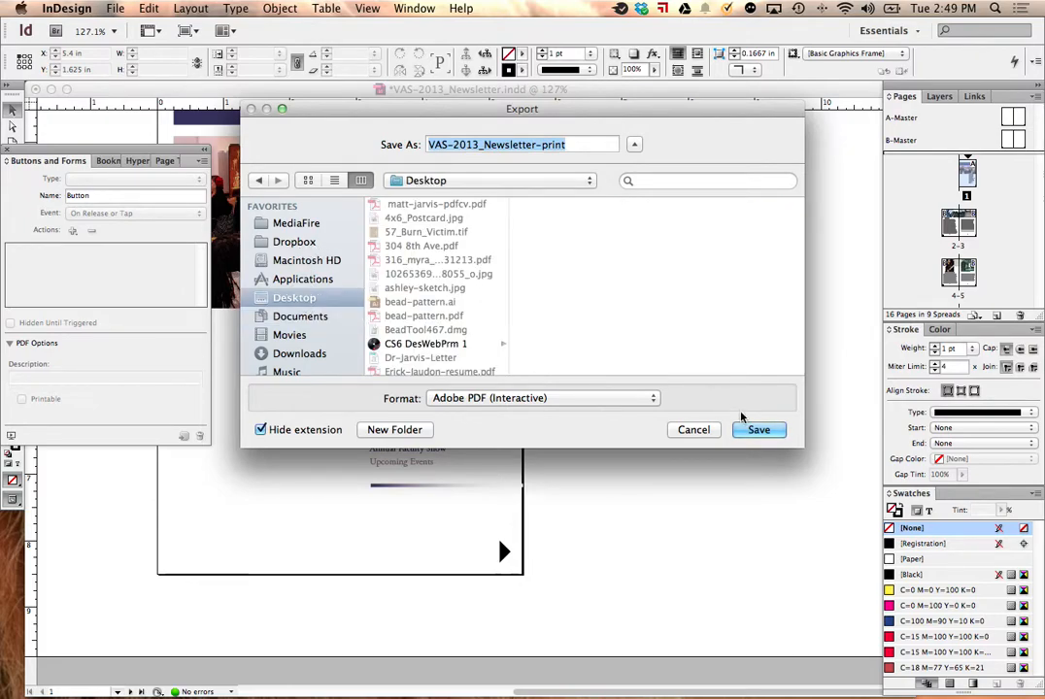
left_click(759, 429)
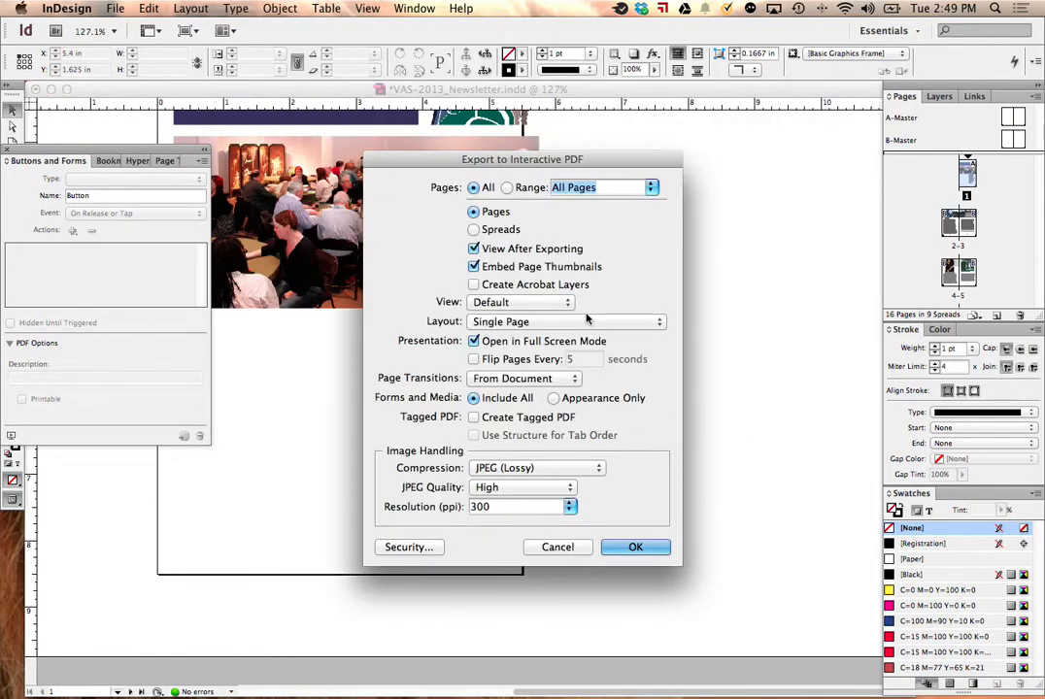
Step: Set the interactive PDF export of all pages to Spreads and run the export
left_click(473, 230)
left_click(635, 548)
left_click(658, 414)
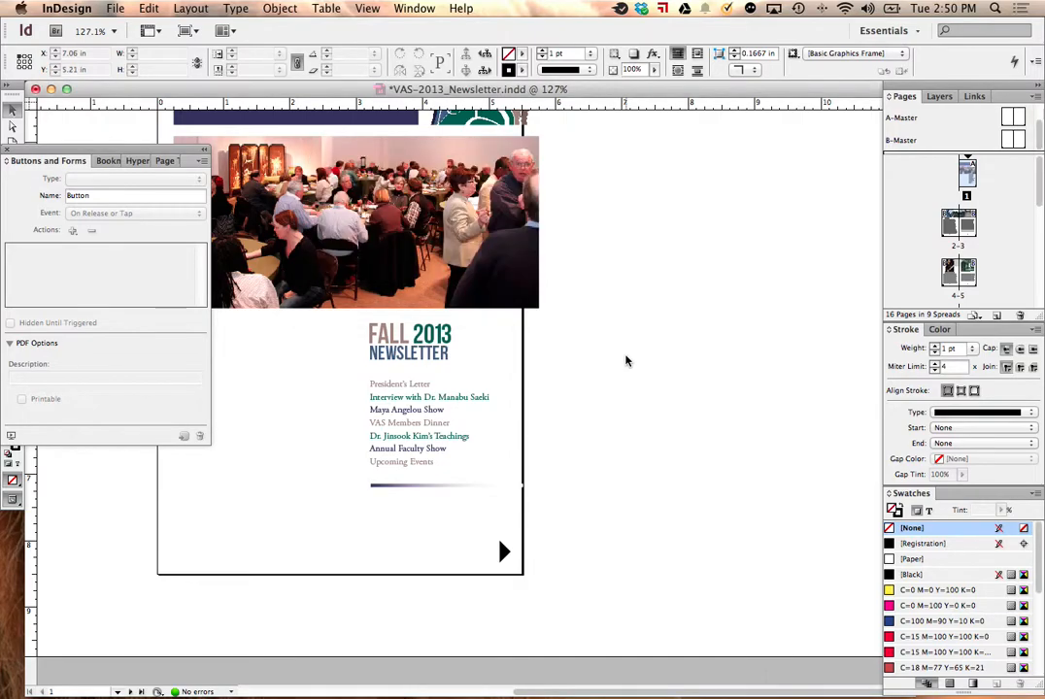
Step: Switch to Finder, show the Desktop folder, and enlarge and reposition its window
mouse_move(249, 688)
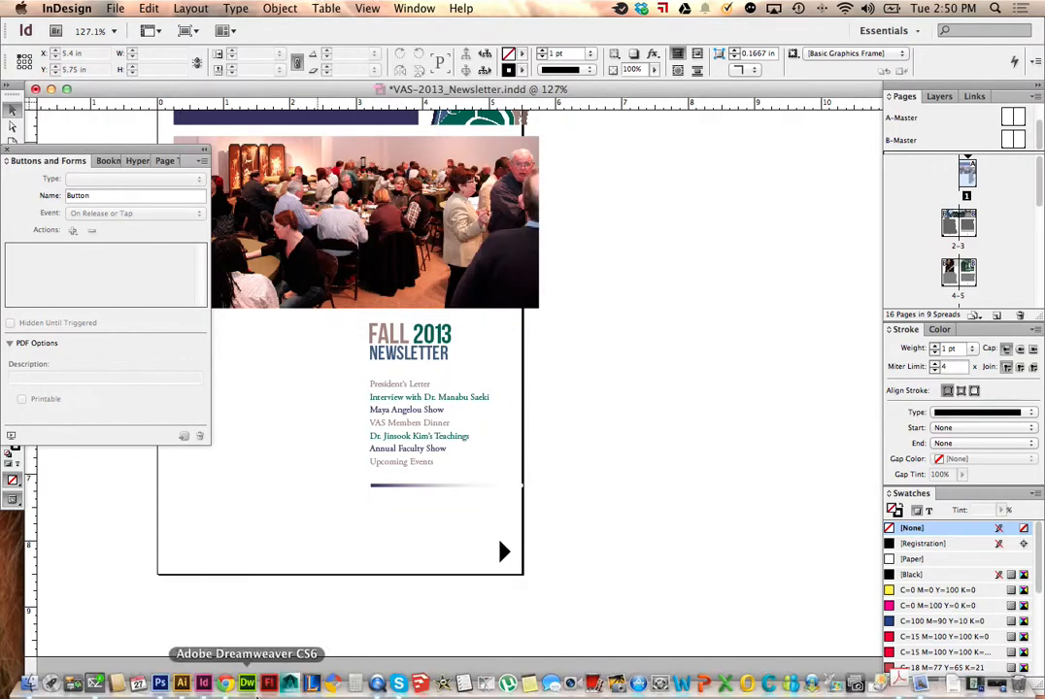
left_click(29, 682)
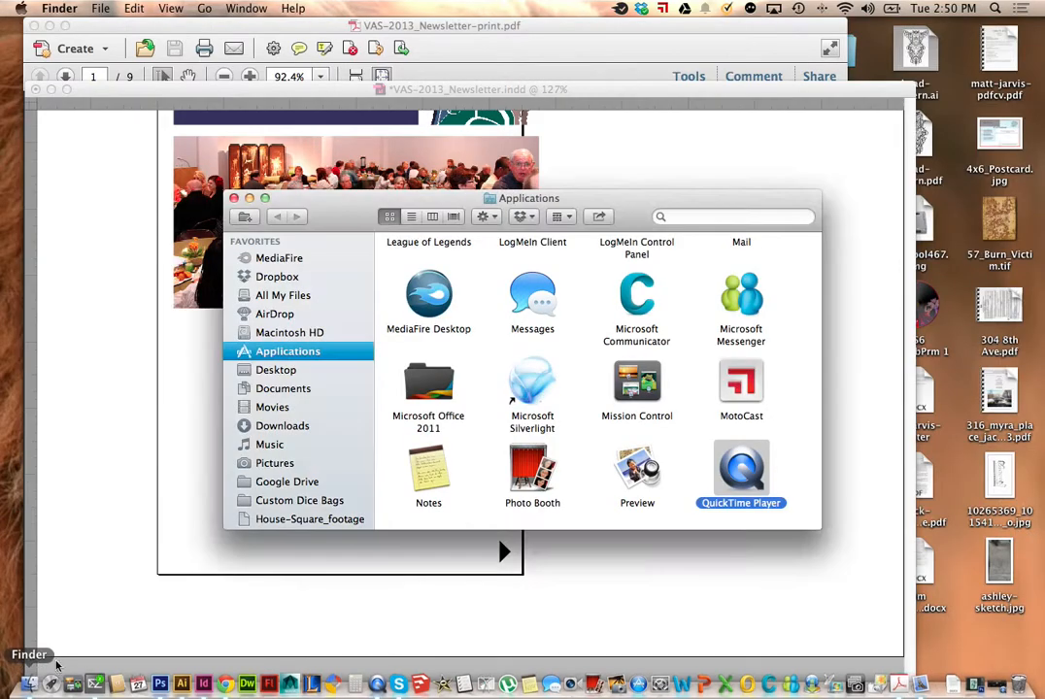
left_click(279, 386)
left_click(278, 369)
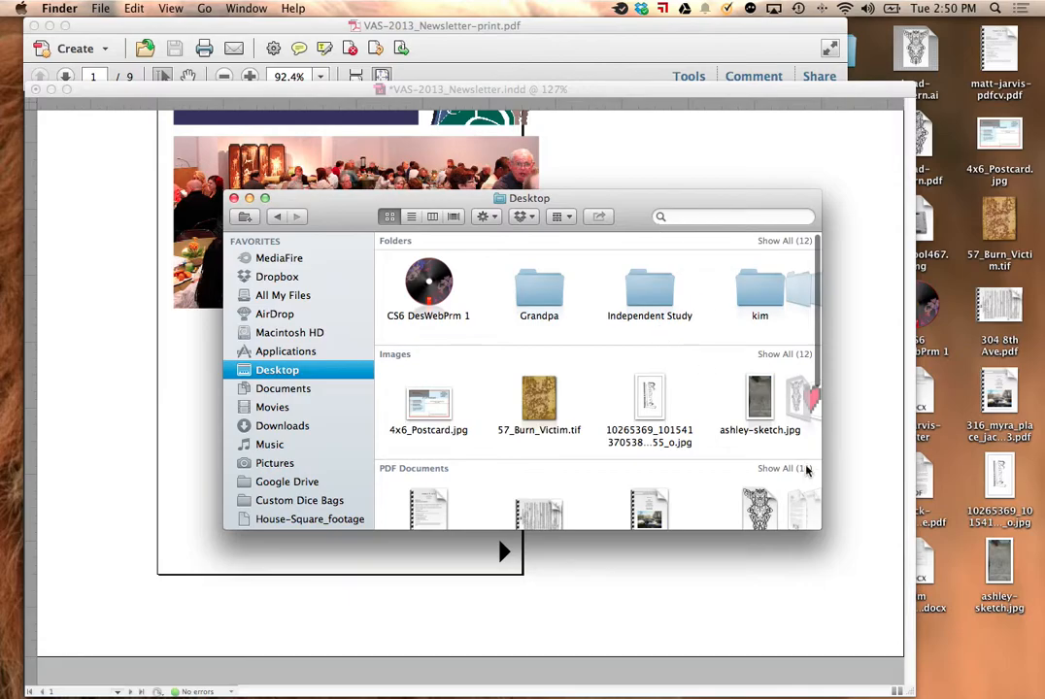
left_click_drag(821, 529, 1038, 653)
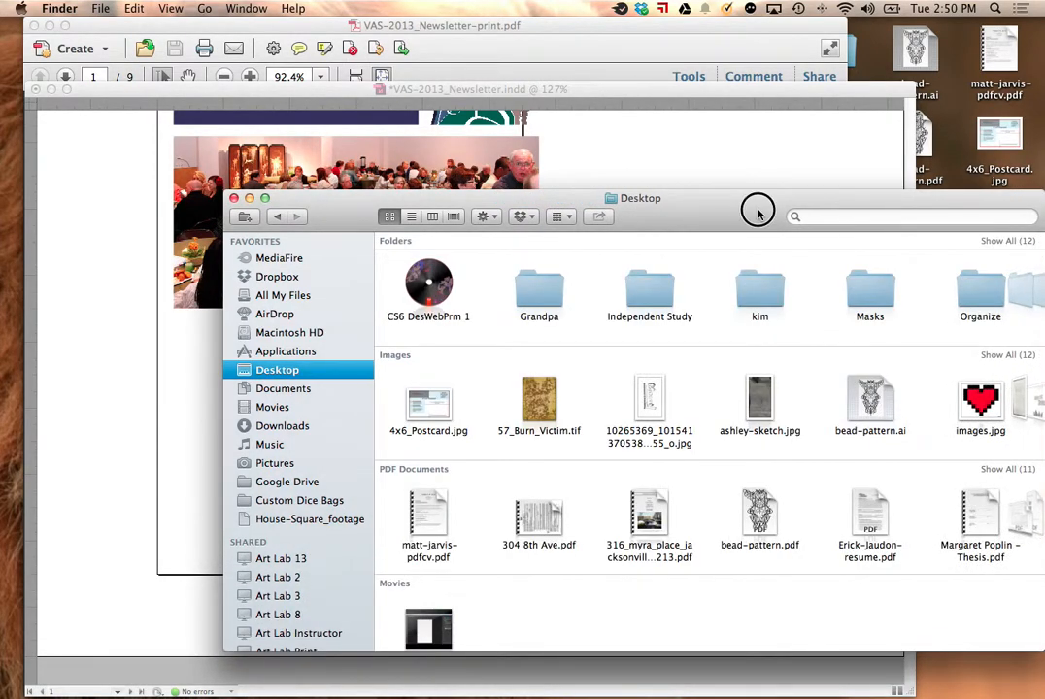
left_click_drag(759, 218, 559, 97)
Step: Expand the PDF Documents group to show all files and open VAS-2013_Newsletter-print.pdf in full screen mode
left_click_drag(843, 411, 1027, 406)
left_click(988, 350)
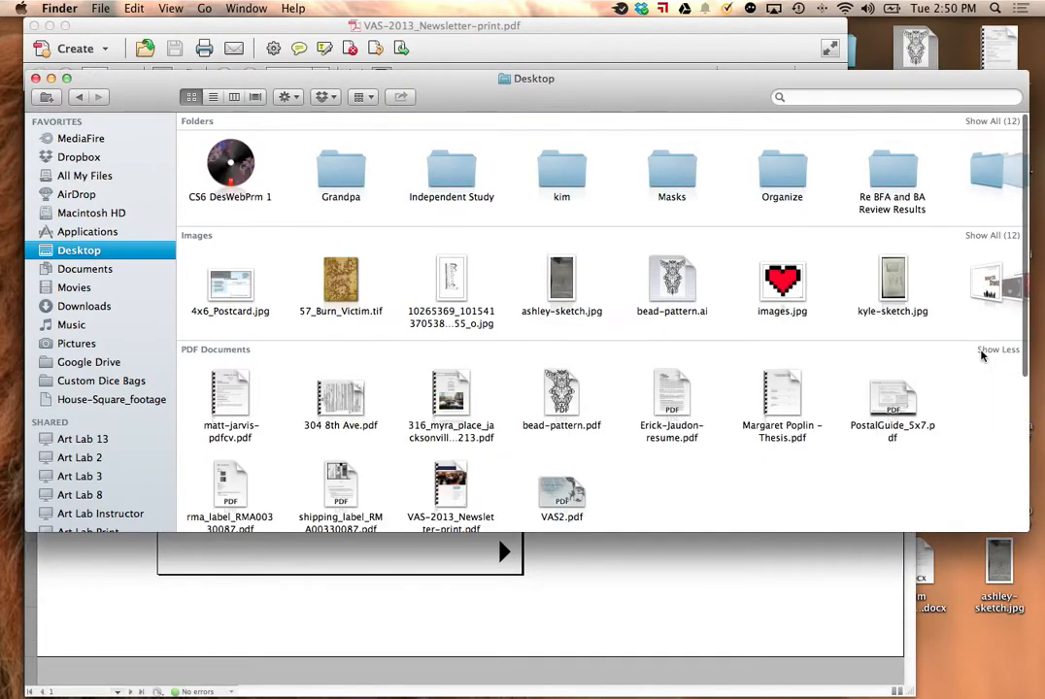
scroll(646, 354, "down", 1)
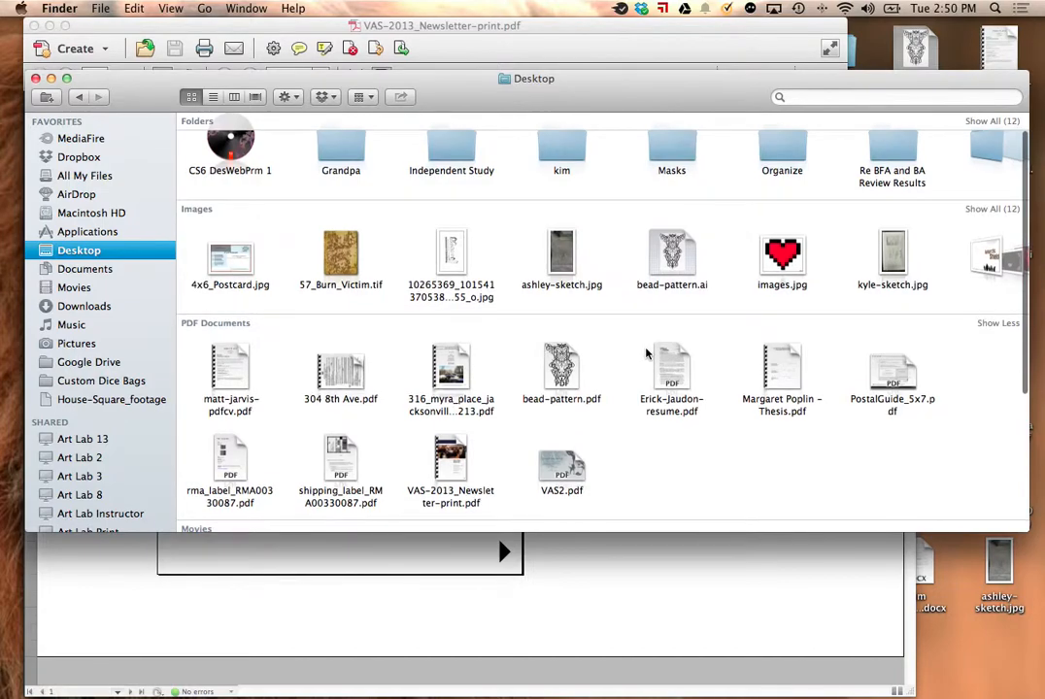
double_click(455, 464)
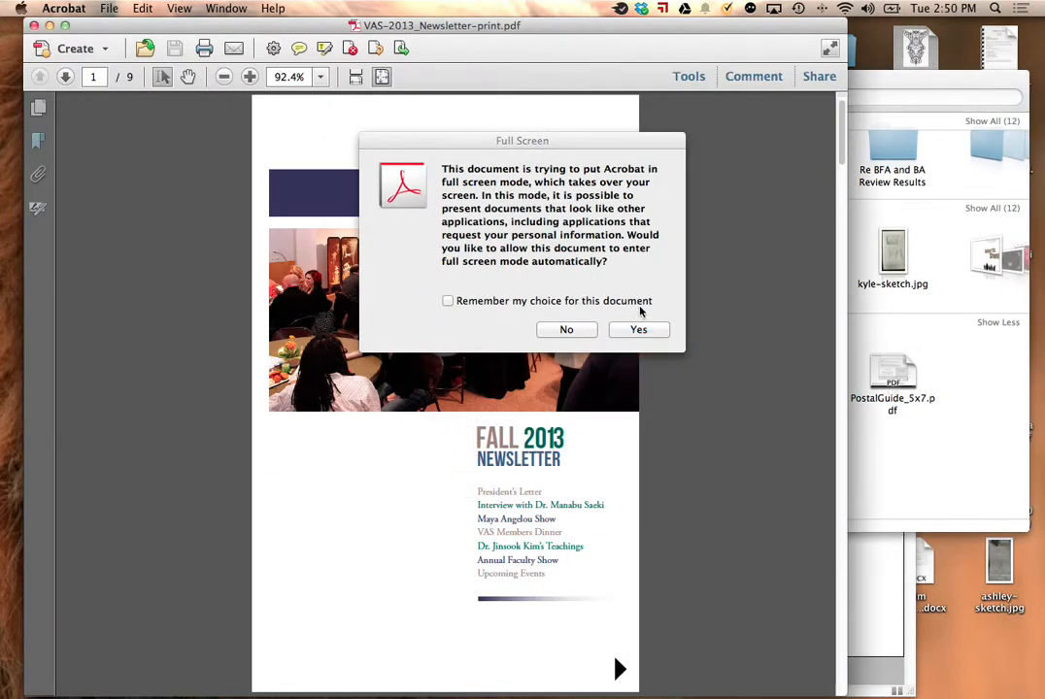
left_click(617, 328)
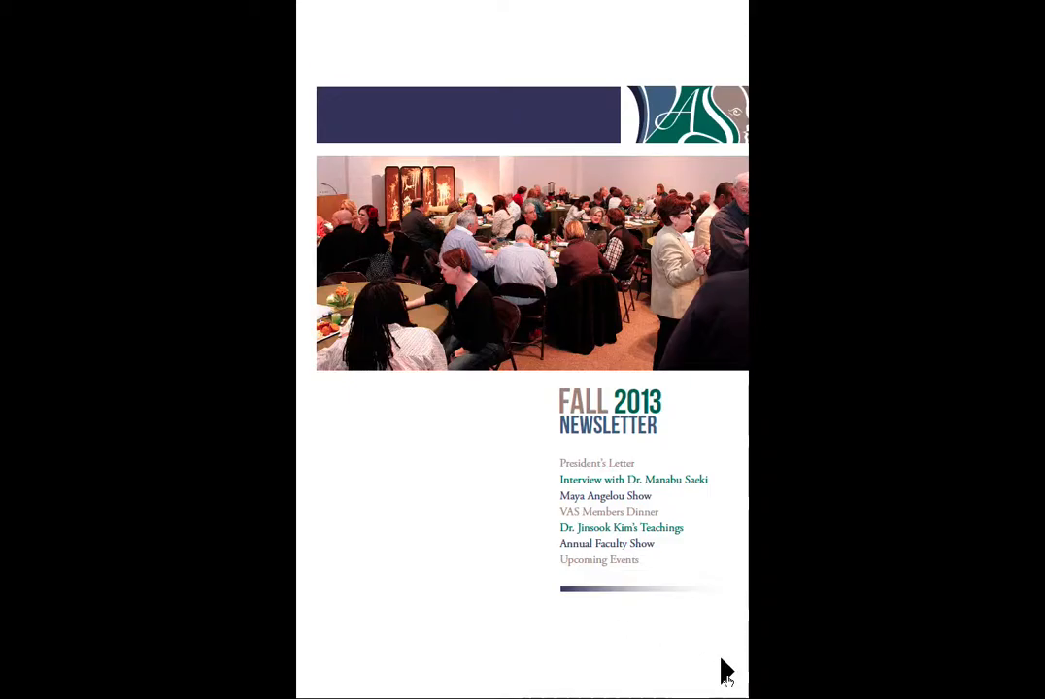
Step: Test the next and previous page arrow buttons by moving forward and back through the exported newsletter's spreads
left_click(723, 670)
left_click(954, 674)
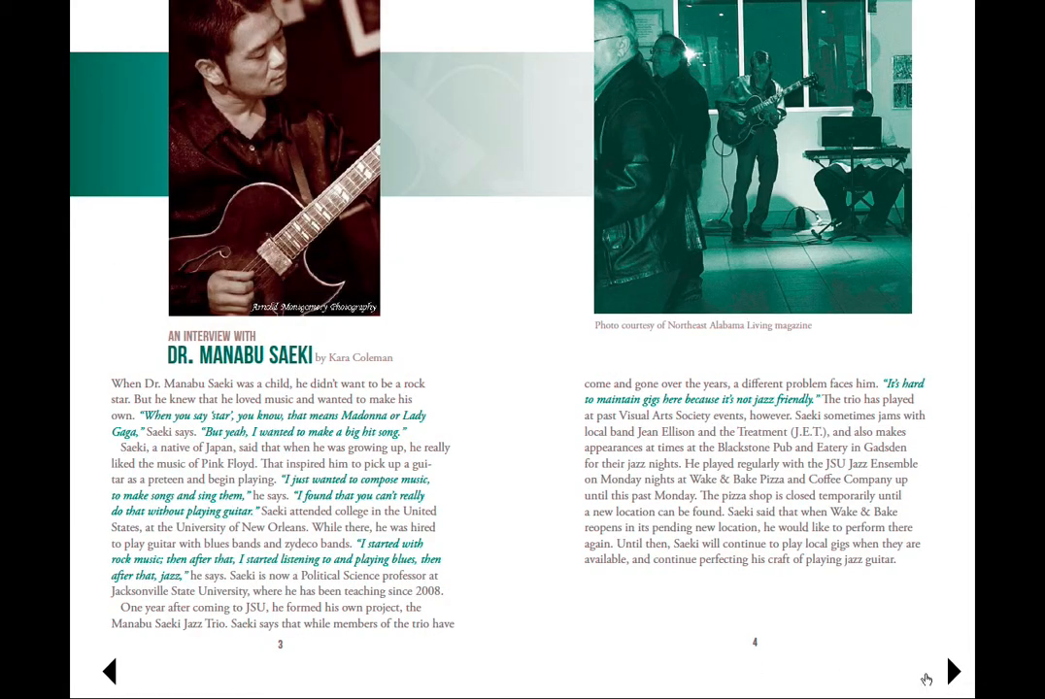
left_click(109, 672)
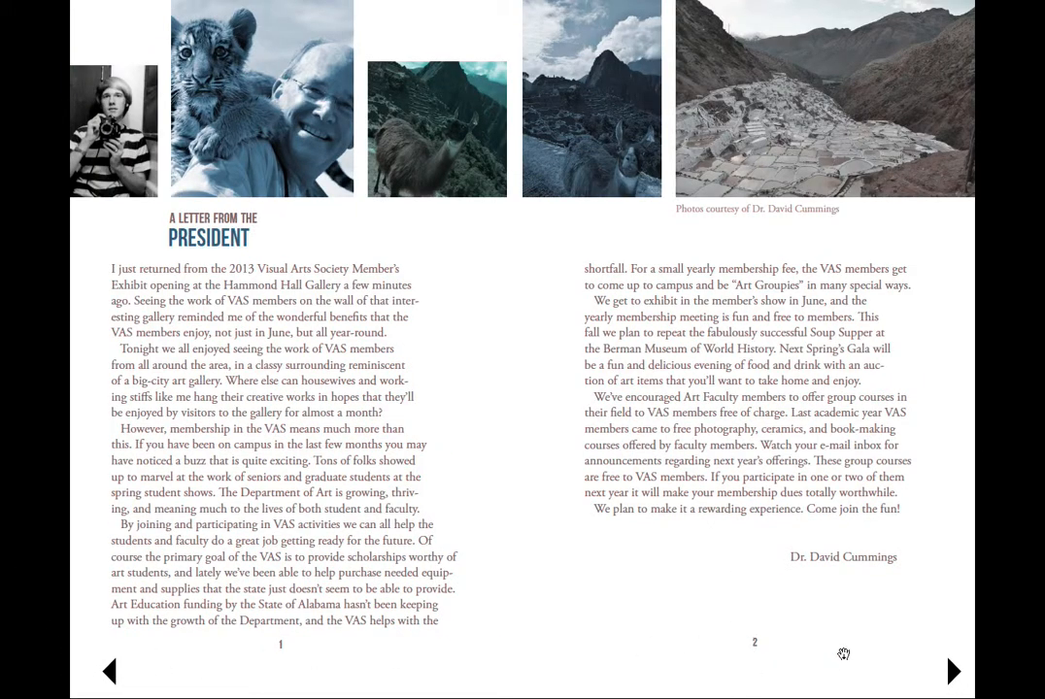
left_click(953, 672)
left_click(953, 672)
left_click(953, 672)
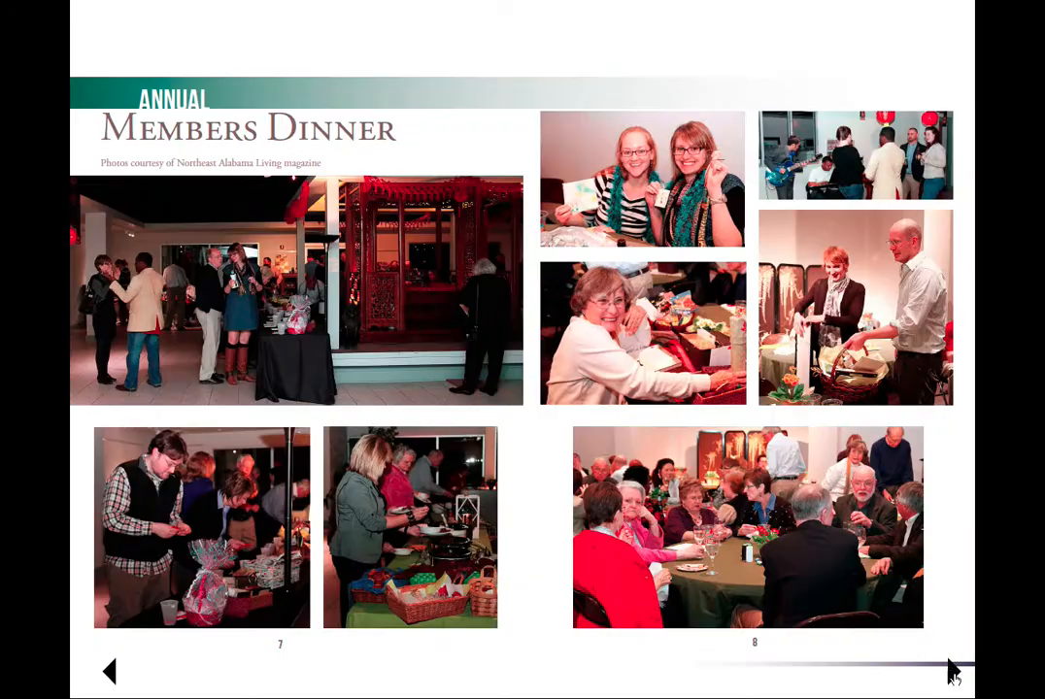
left_click(954, 671)
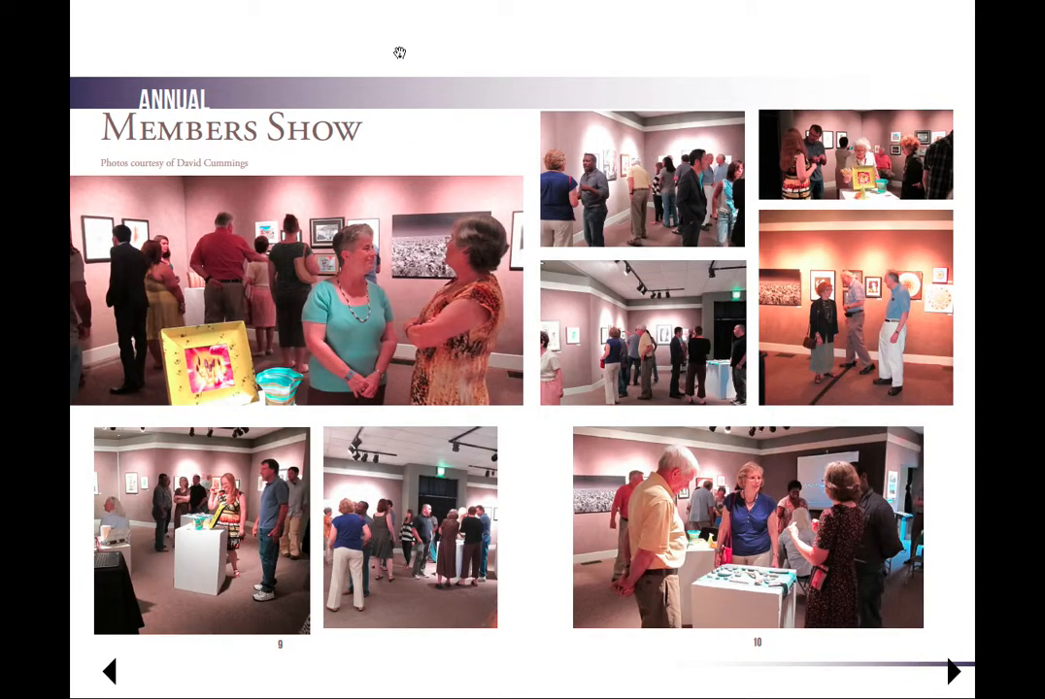
Step: Exit full screen mode, close the exported PDF and switch back to the newsletter document in InDesign
key("Escape")
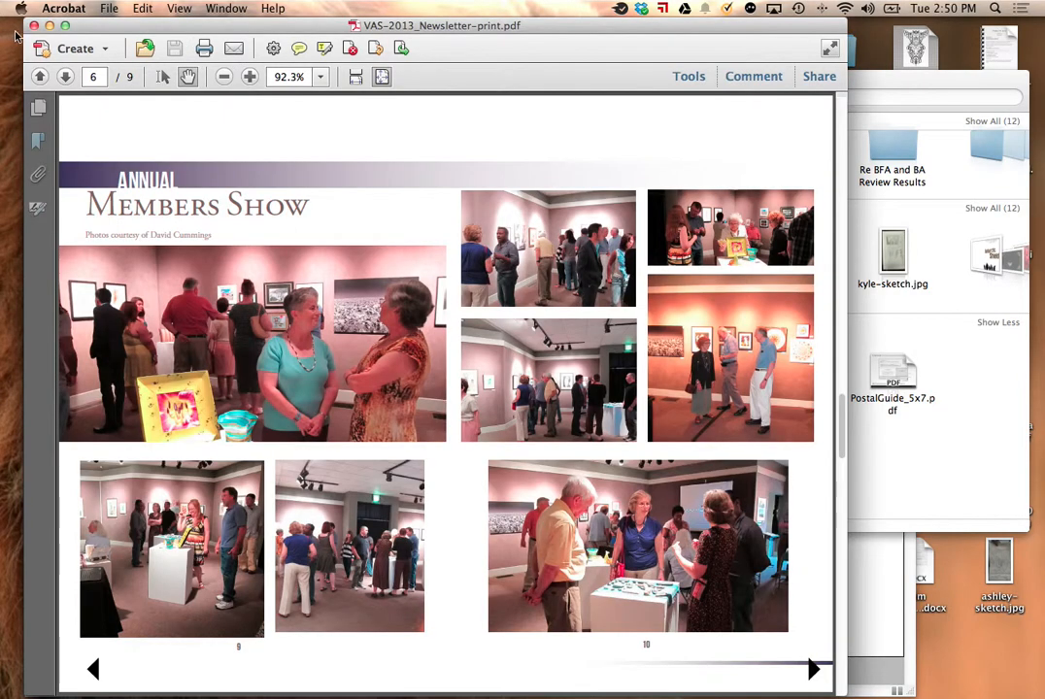
left_click(34, 26)
left_click(311, 122)
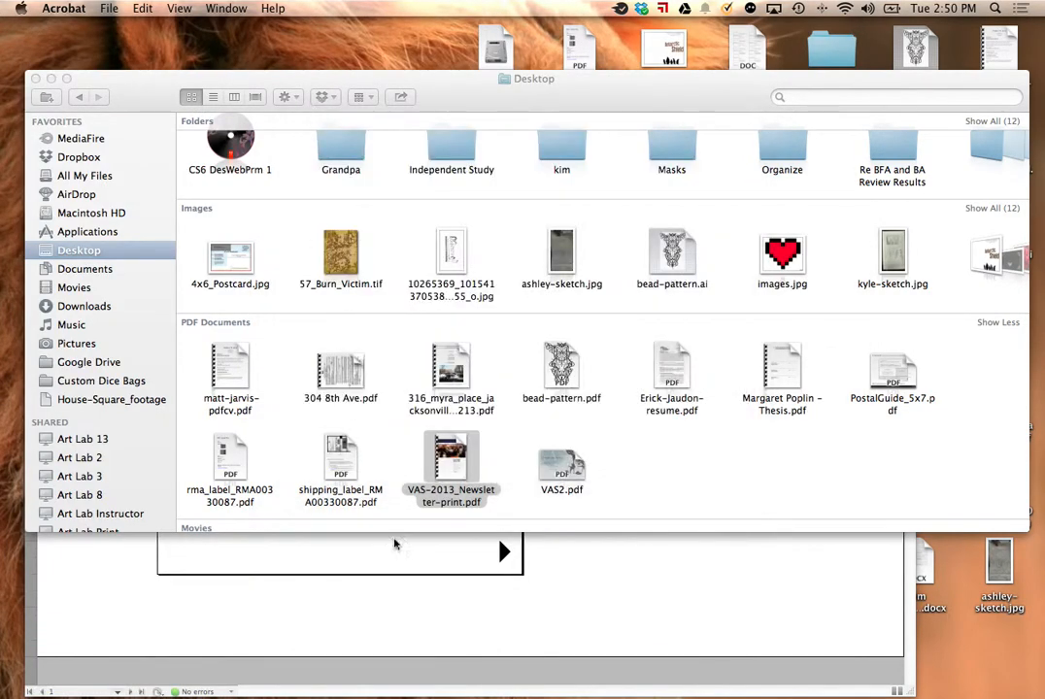
left_click(464, 611)
Step: Draw a text frame about 2.65 in wide and 0.16 in tall in the cover page's lower-left area
left_click_drag(585, 410, 763, 365)
left_click_drag(45, 150, 217, 180)
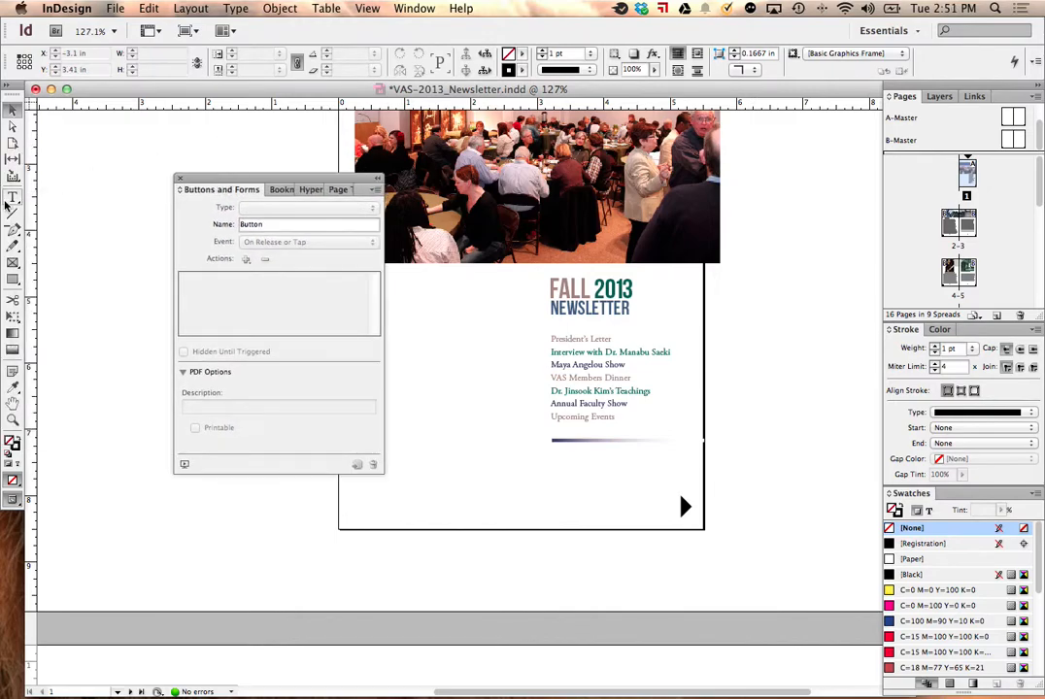
left_click(13, 195)
left_click_drag(374, 515, 567, 522)
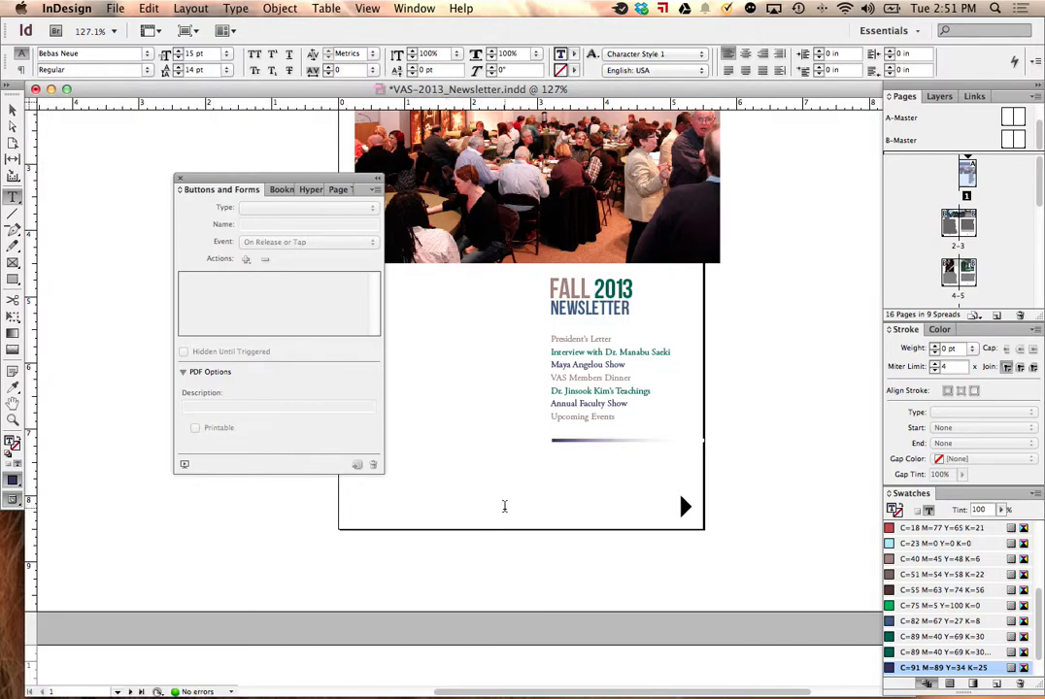
Step: Set the screen mode to Normal and start the text in the cover page's new frame with "This"
left_click(367, 8)
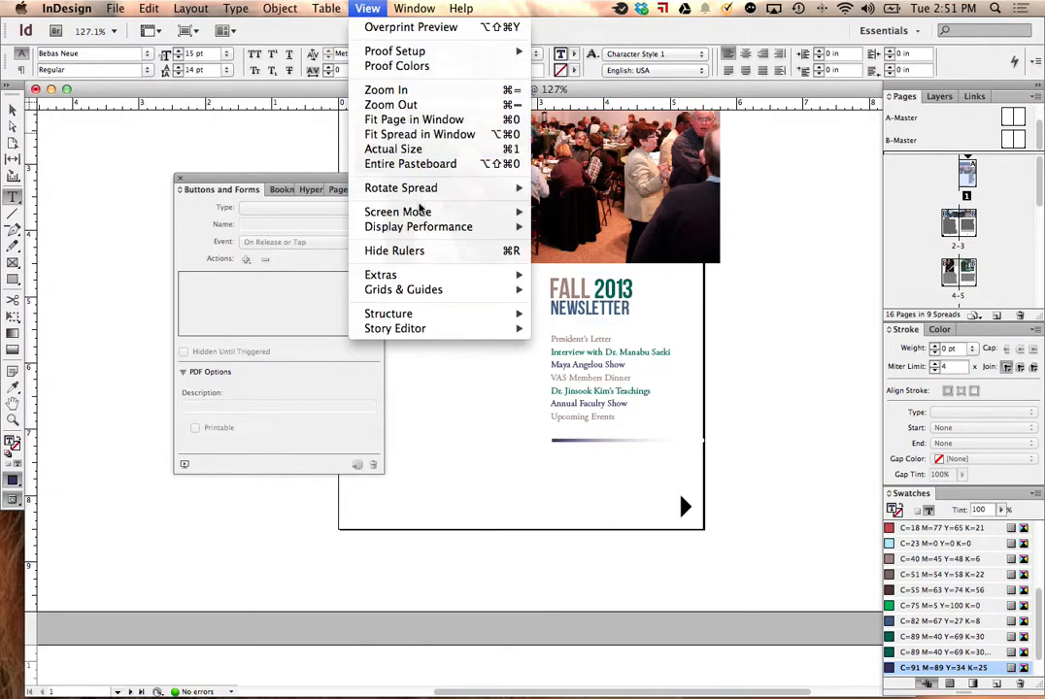
mouse_move(420, 210)
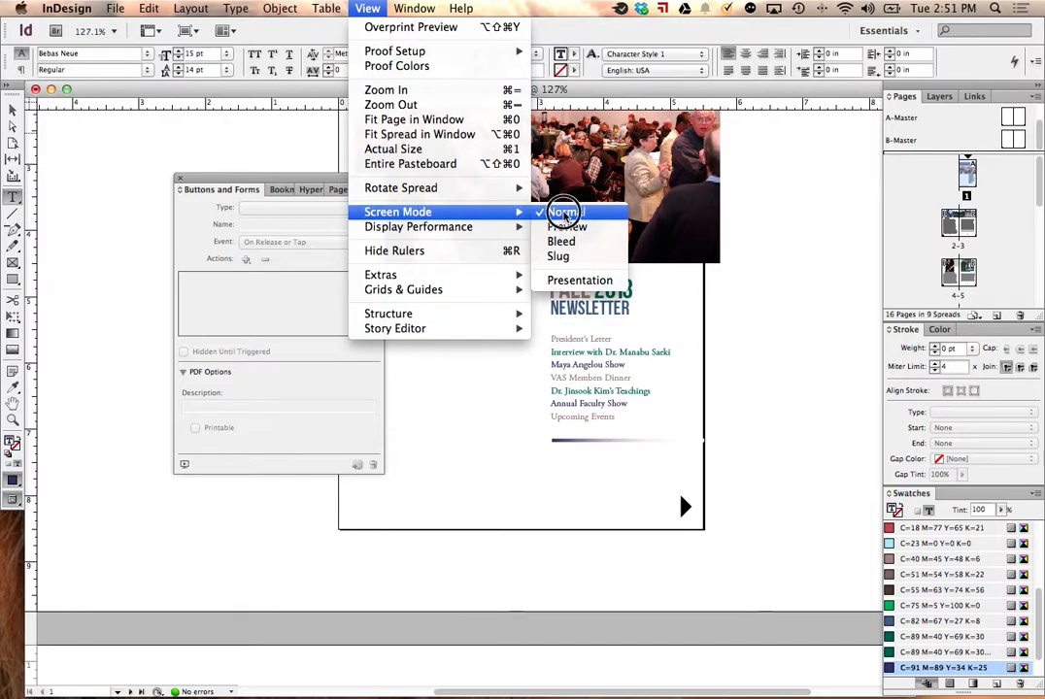
left_click(558, 211)
left_click(12, 110)
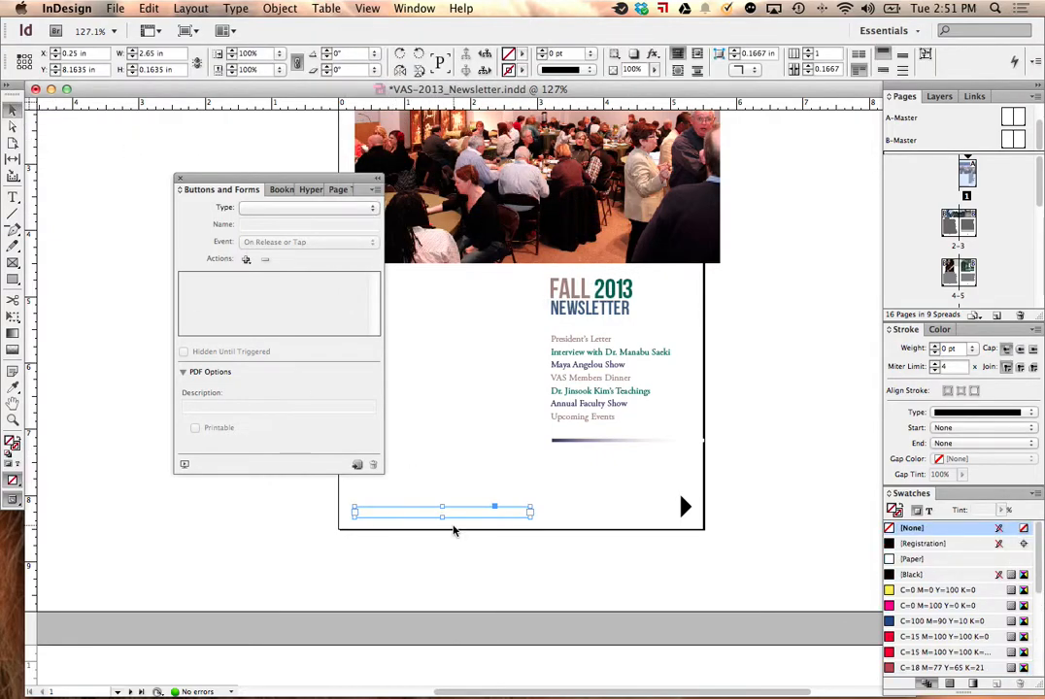
left_click(10, 199)
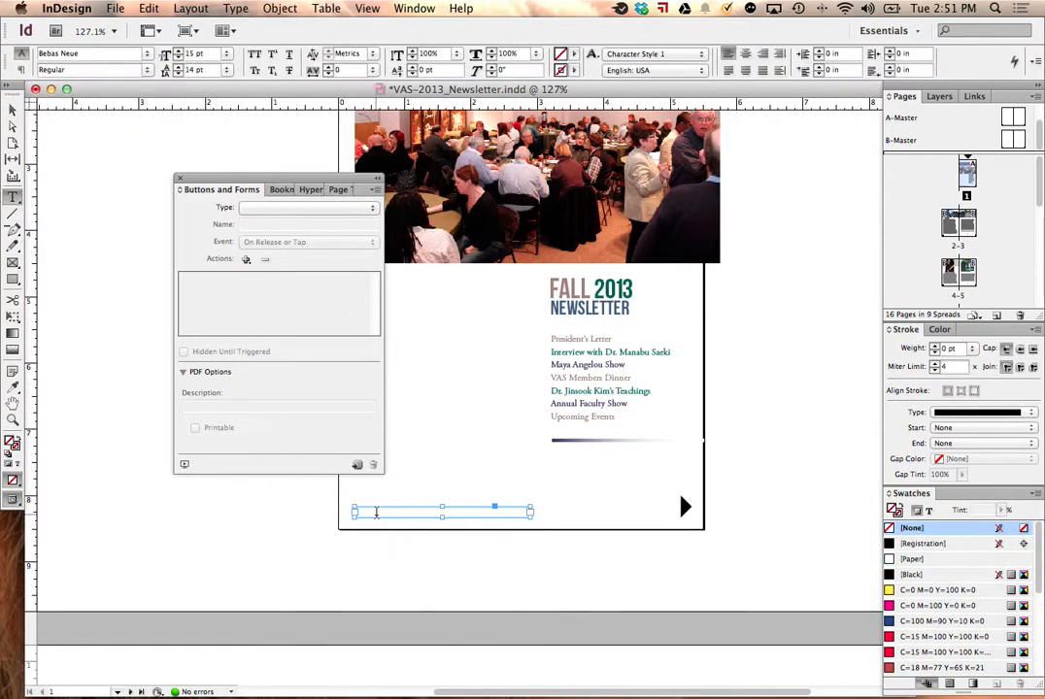
left_click(375, 512)
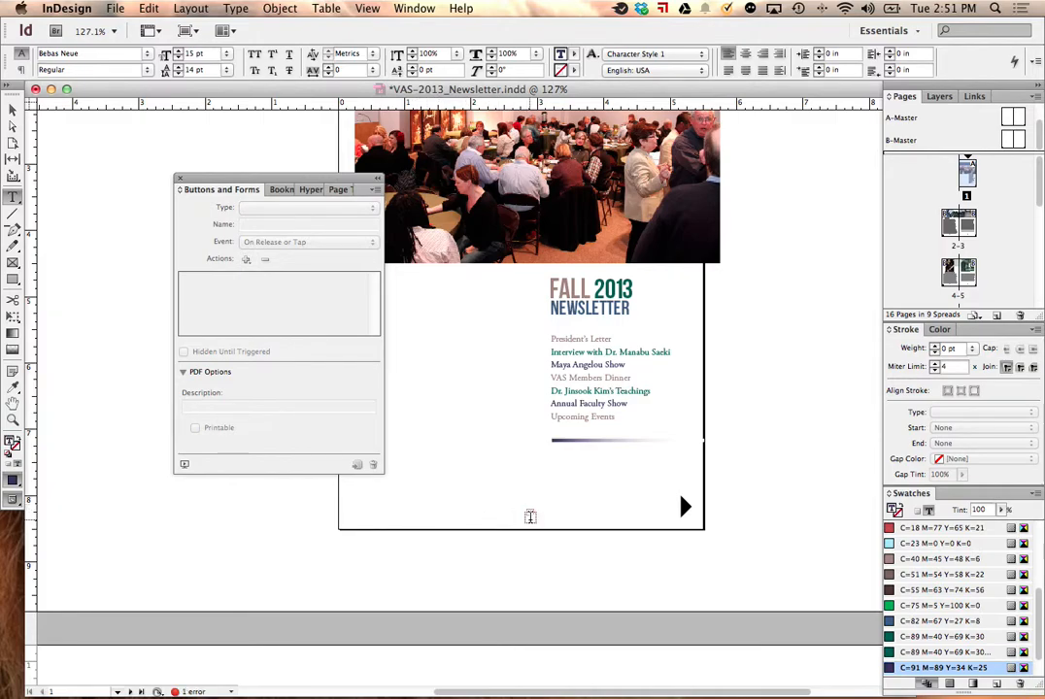
Step: Extend the cover page's new text frame upward to a height of about 0.72 in
left_click_drag(530, 516, 578, 559)
left_click(12, 108)
left_click(516, 512)
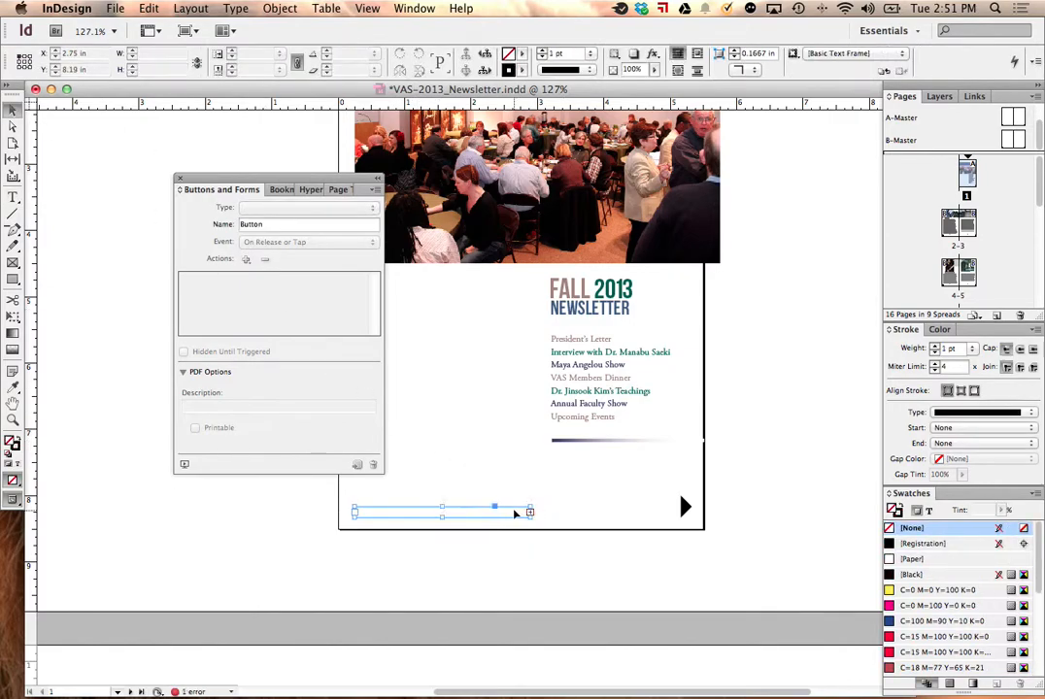
left_click(463, 509)
left_click_drag(440, 508, 442, 469)
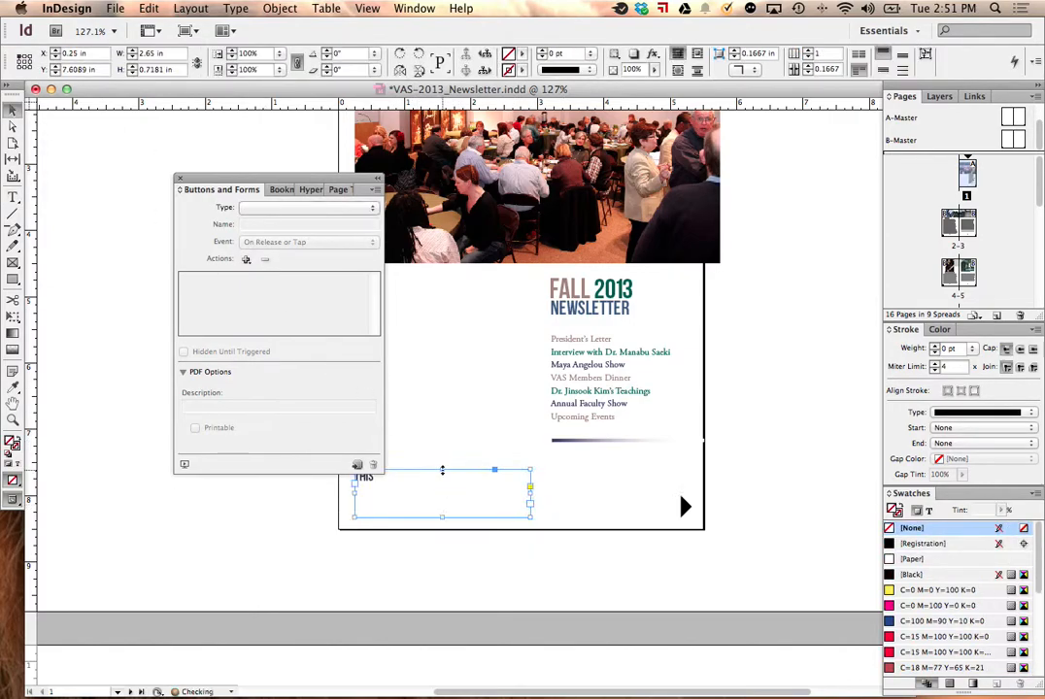
Step: Complete the text as "This book designed by" plus the designer's website address, and shrink the frame to about 1.57 by 0.44 in
key("t")
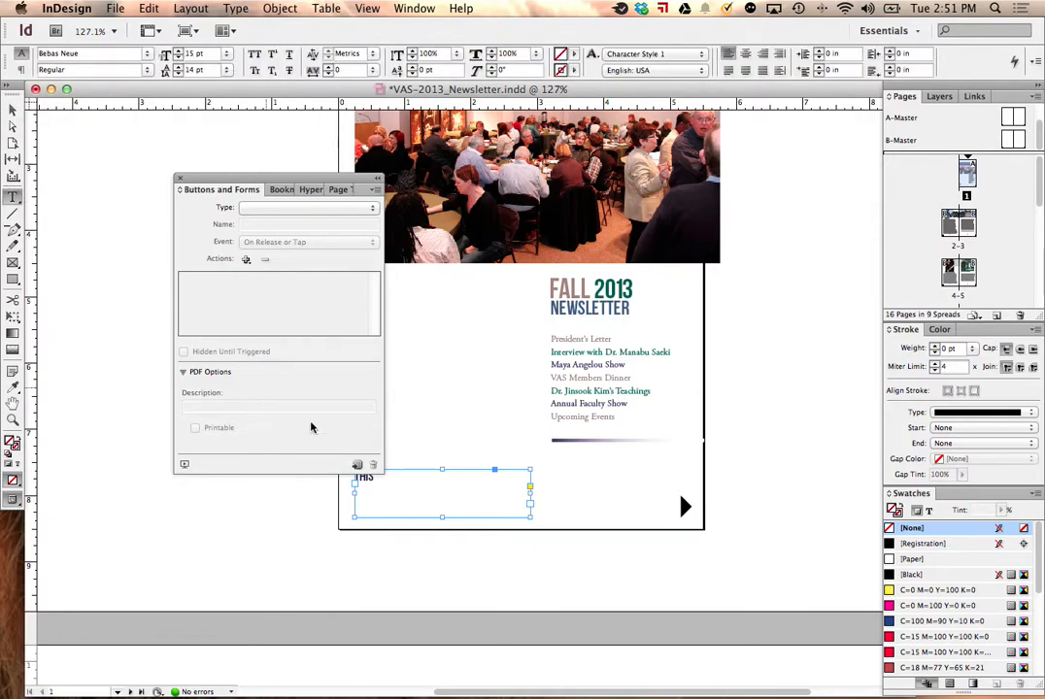
left_click(408, 483)
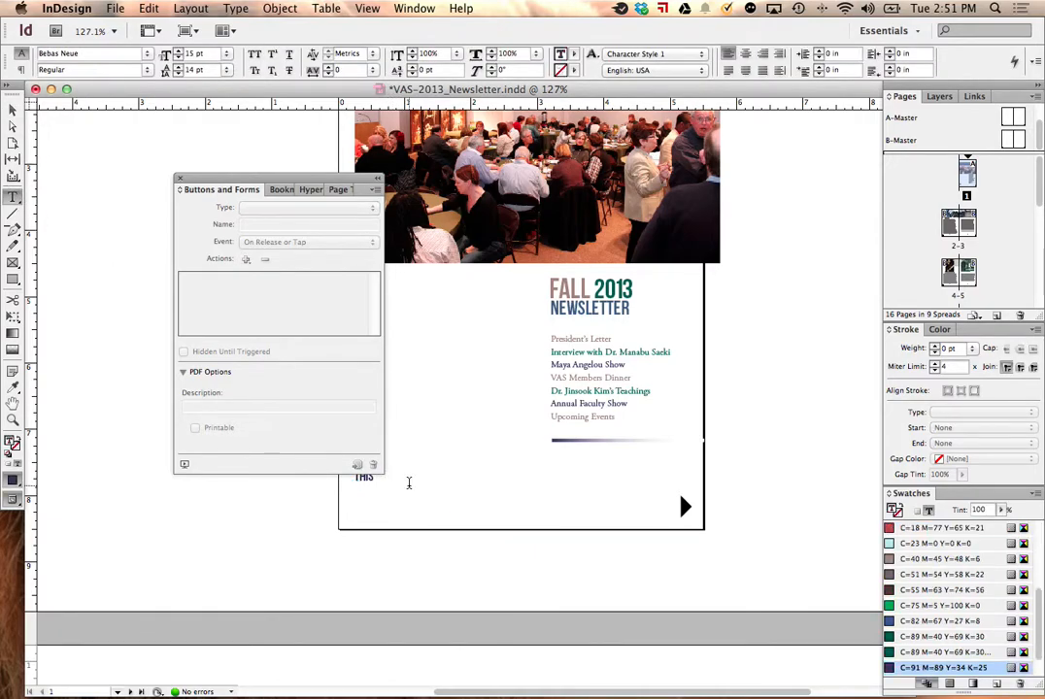
type("BOOK DESIGNED BY")
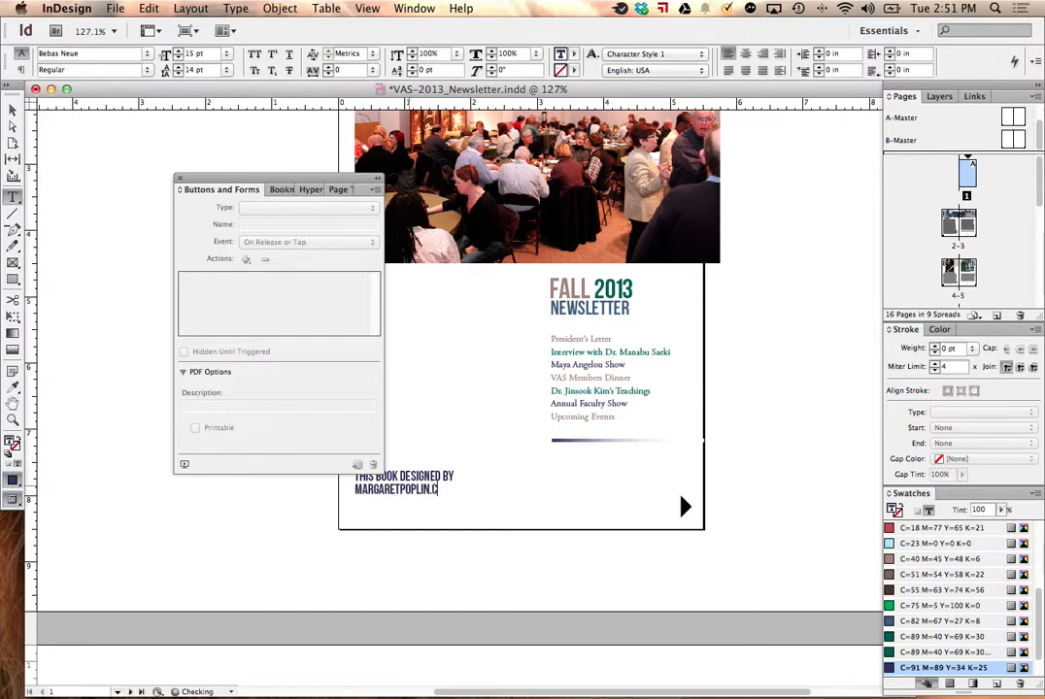
left_click(12, 108)
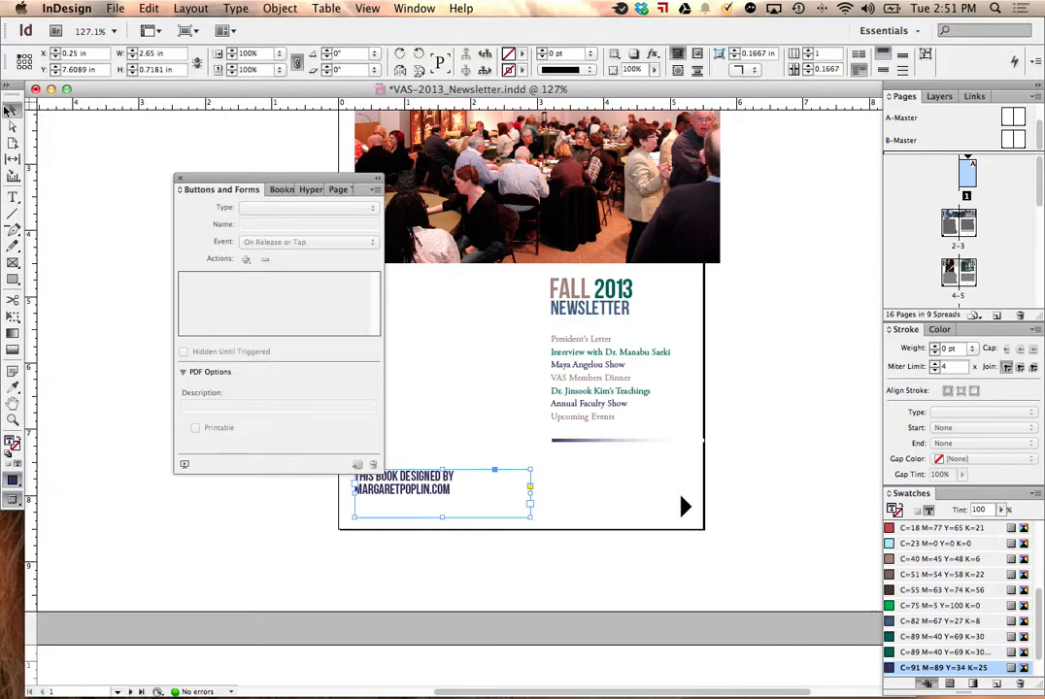
left_click_drag(532, 519, 402, 502)
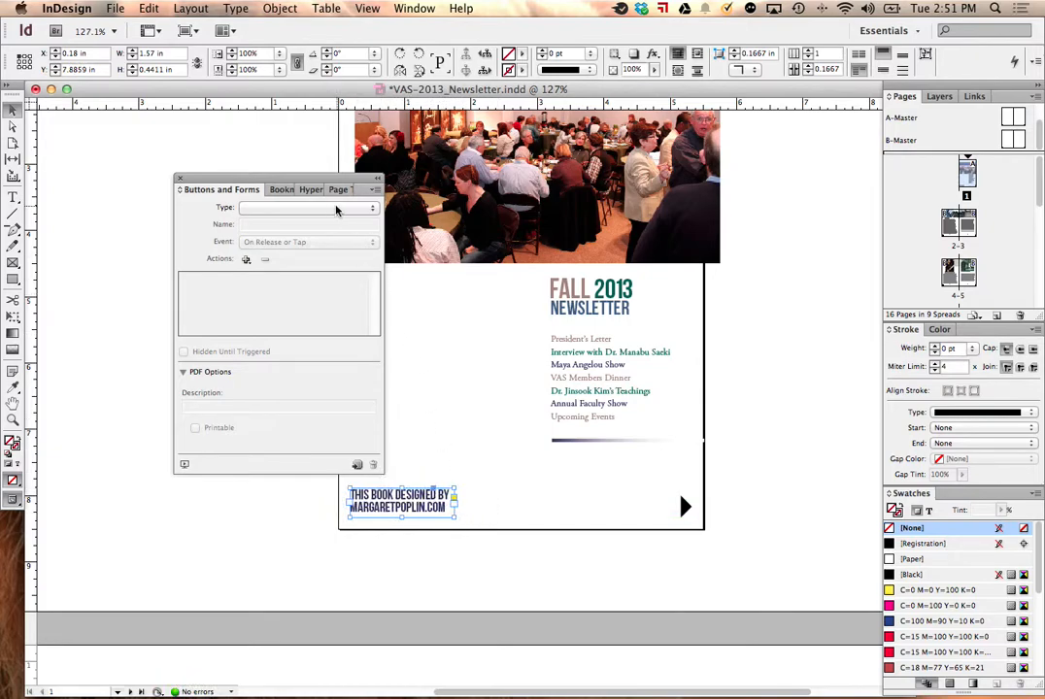
Step: Start a new URL hyperlink on the design credit frame with the designer's full website address as its destination
left_click(311, 190)
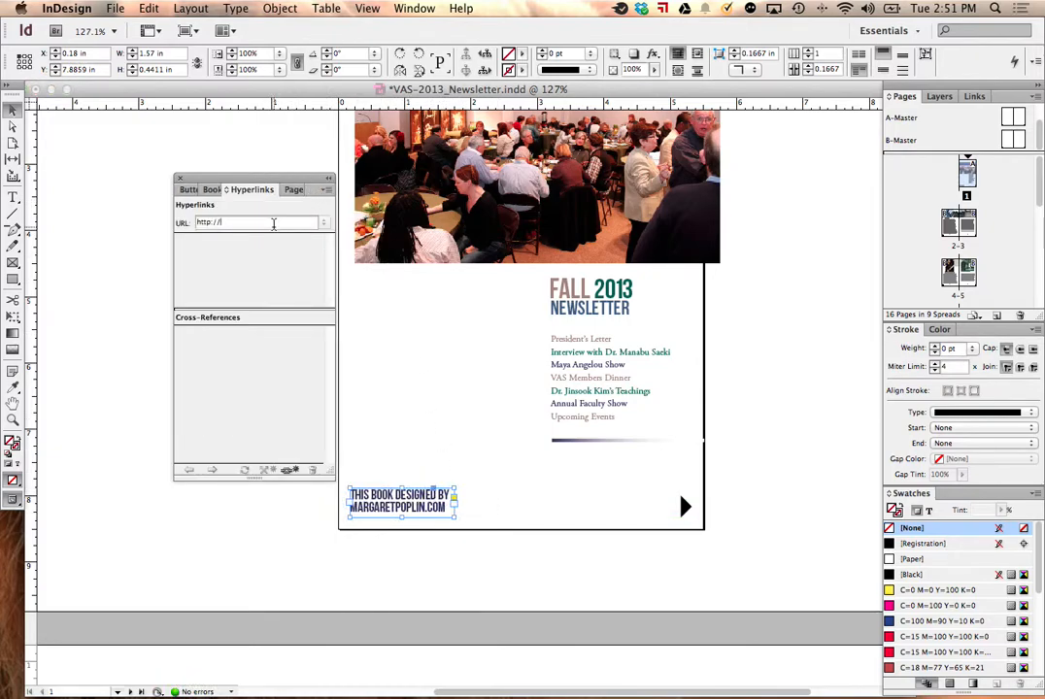
left_click(327, 190)
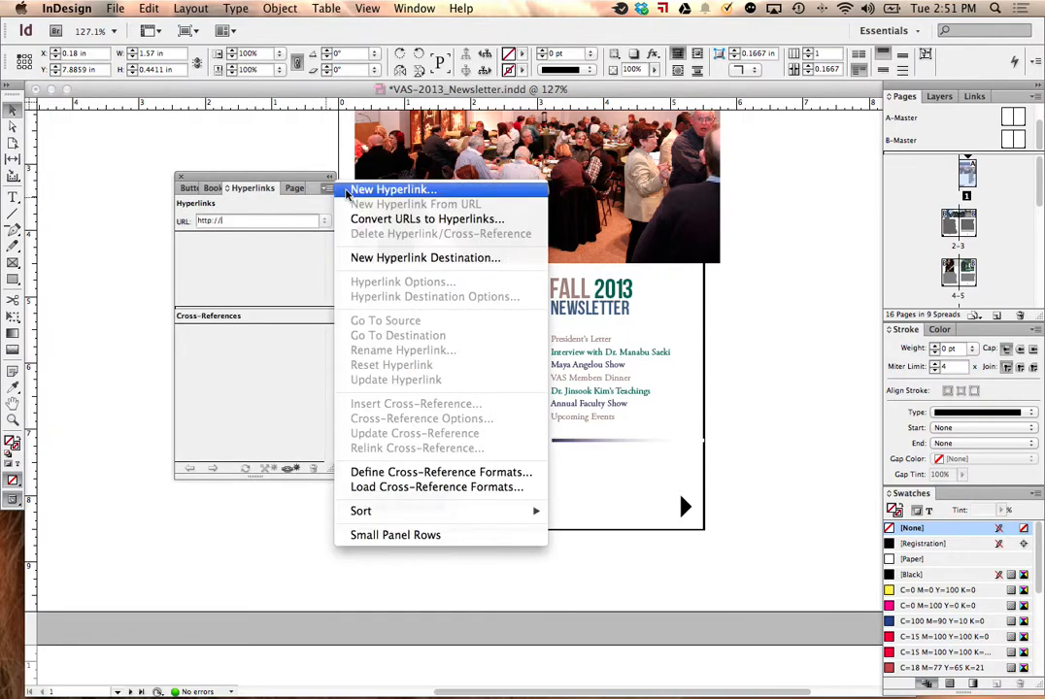
left_click(352, 193)
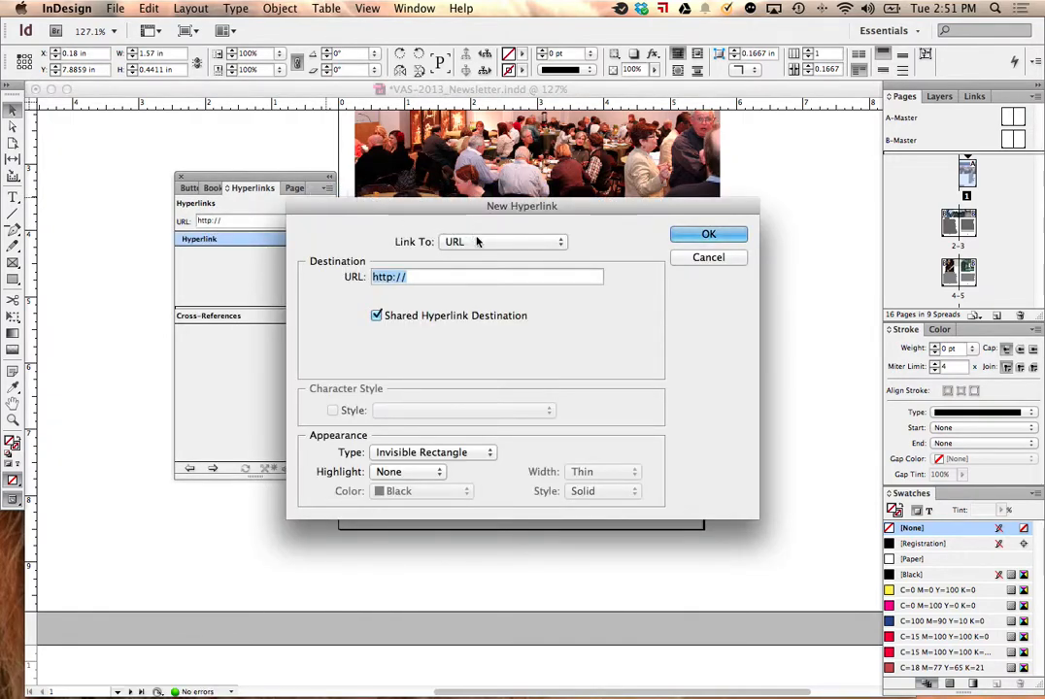
left_click(442, 278)
type("mar")
key("BackSpace")
key("BackSpace")
key("BackSpace")
type("www,margaret")
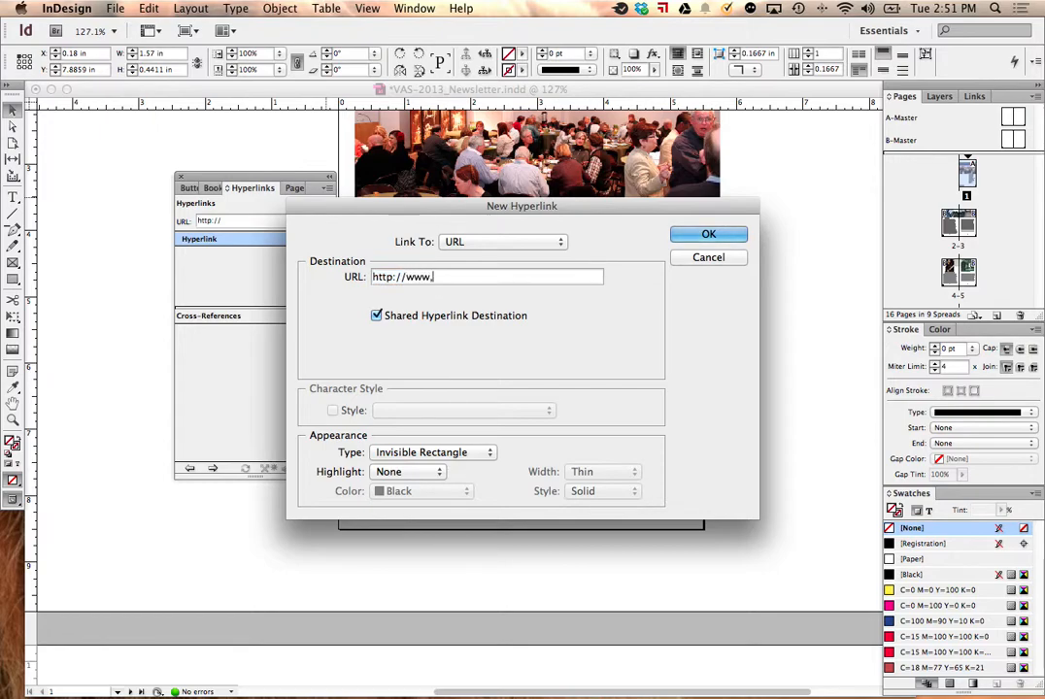
key("BackSpace")
key("BackSpace")
key("BackSpace")
key("BackSpace")
key("BackSpace")
key("BackSpace")
key("BackSpace")
key("BackSpace")
key("BackSpace")
type(".margaretpoplin.com")
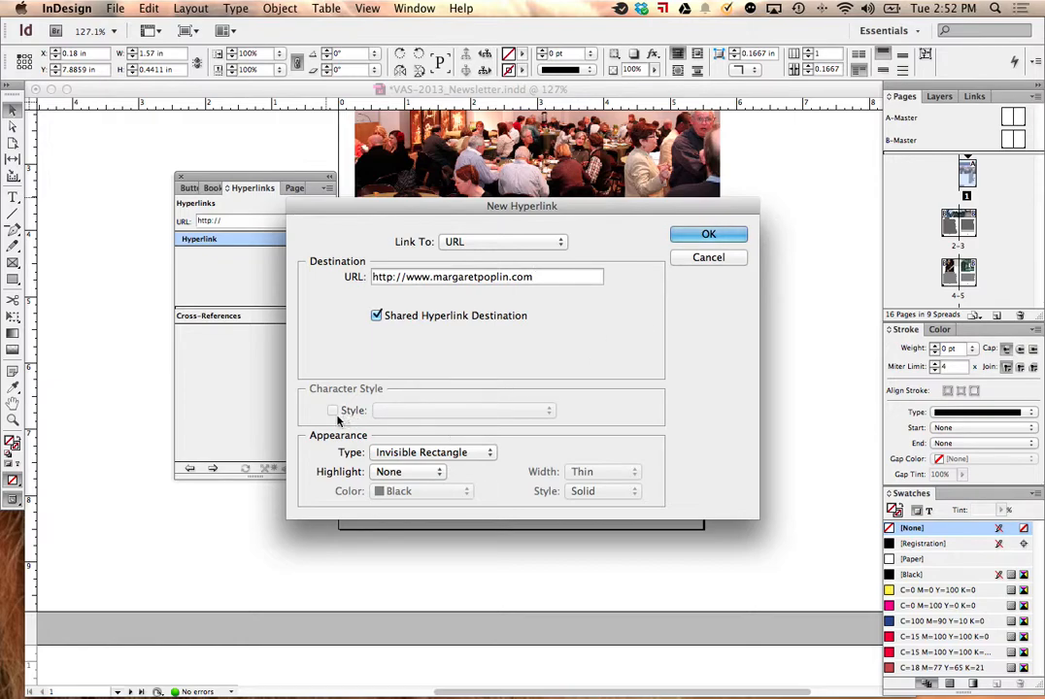
Step: Keep the hyperlink's highlight at None and create the hyperlink
left_click(425, 473)
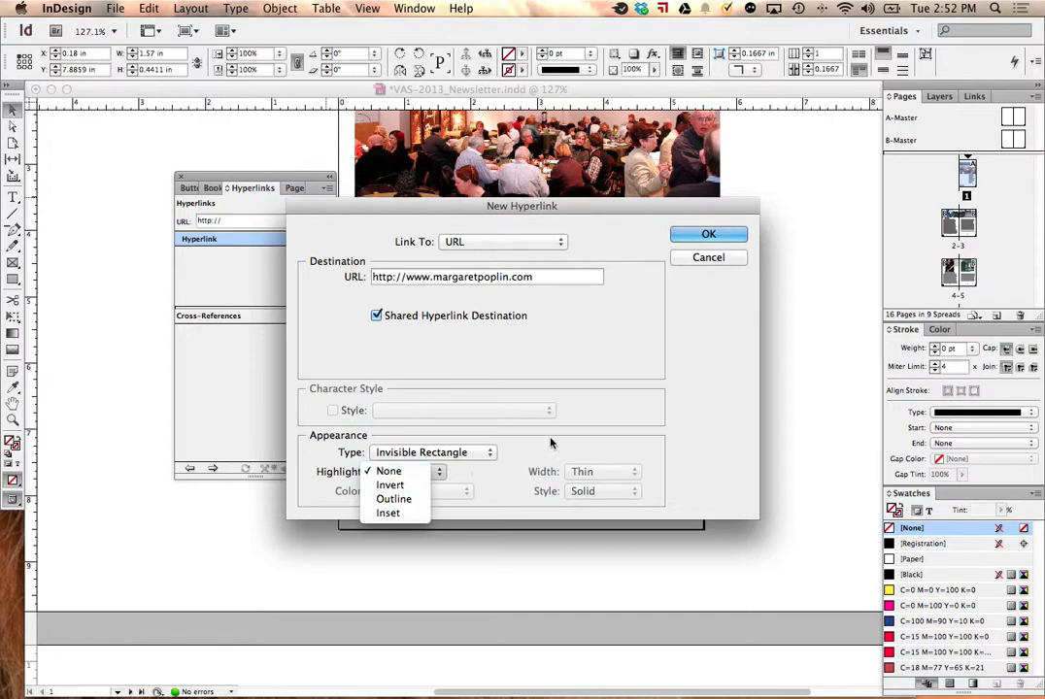
left_click(425, 472)
left_click(698, 236)
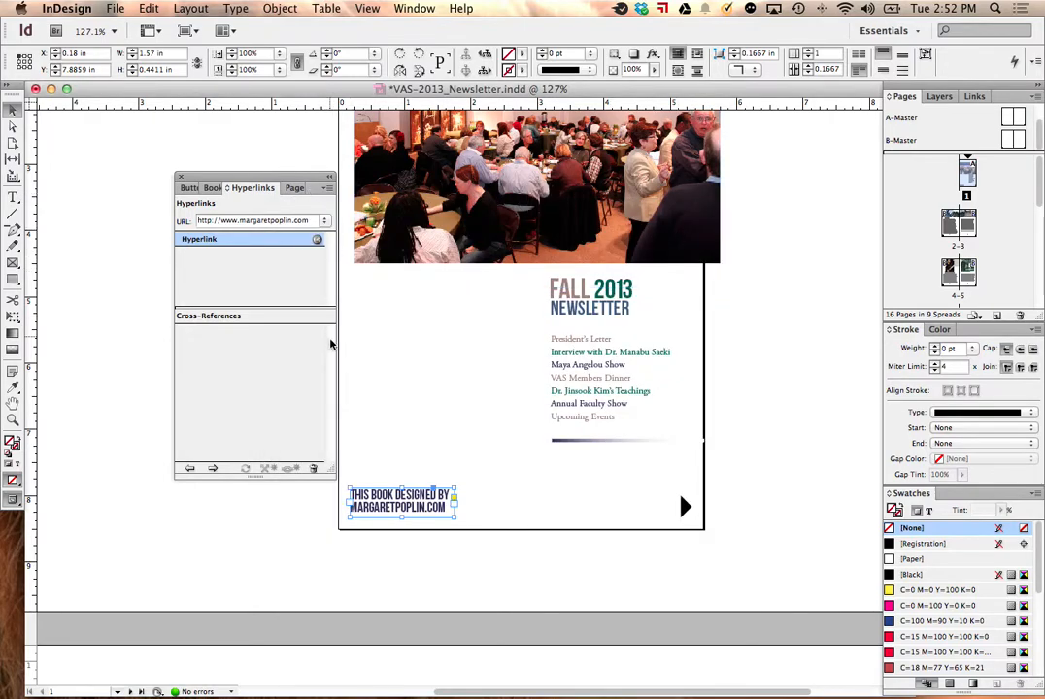
Step: Deselect the design credit frame and export all pages as spreads to the Desktop as an interactive PDF named VAS-2013_Newsletter-print
left_click(119, 187)
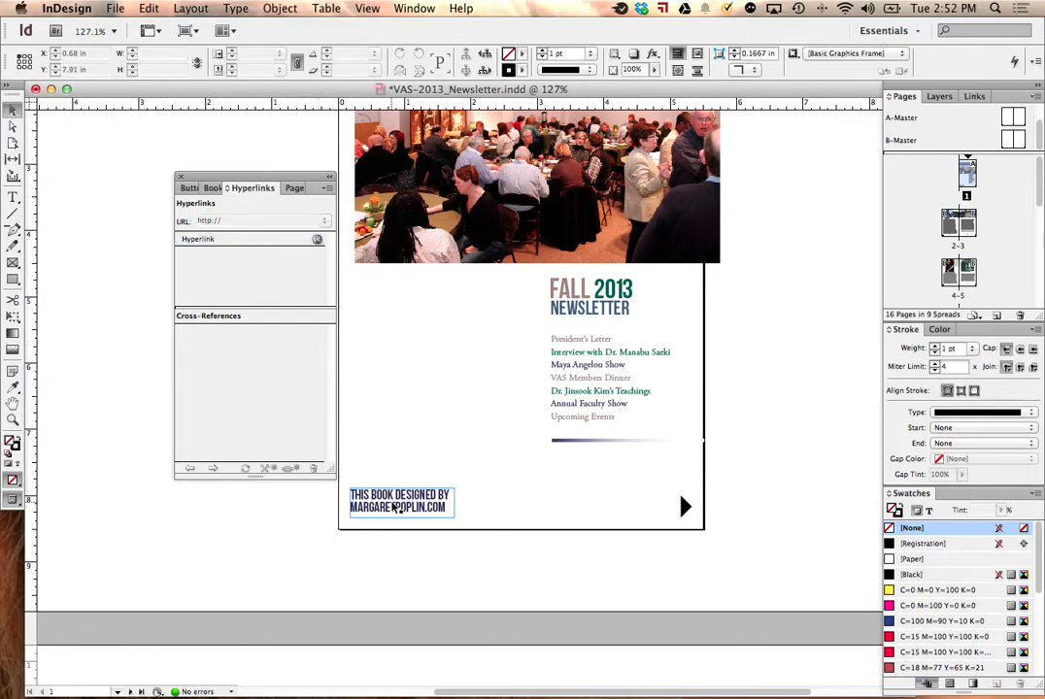
left_click(394, 506)
left_click(156, 208)
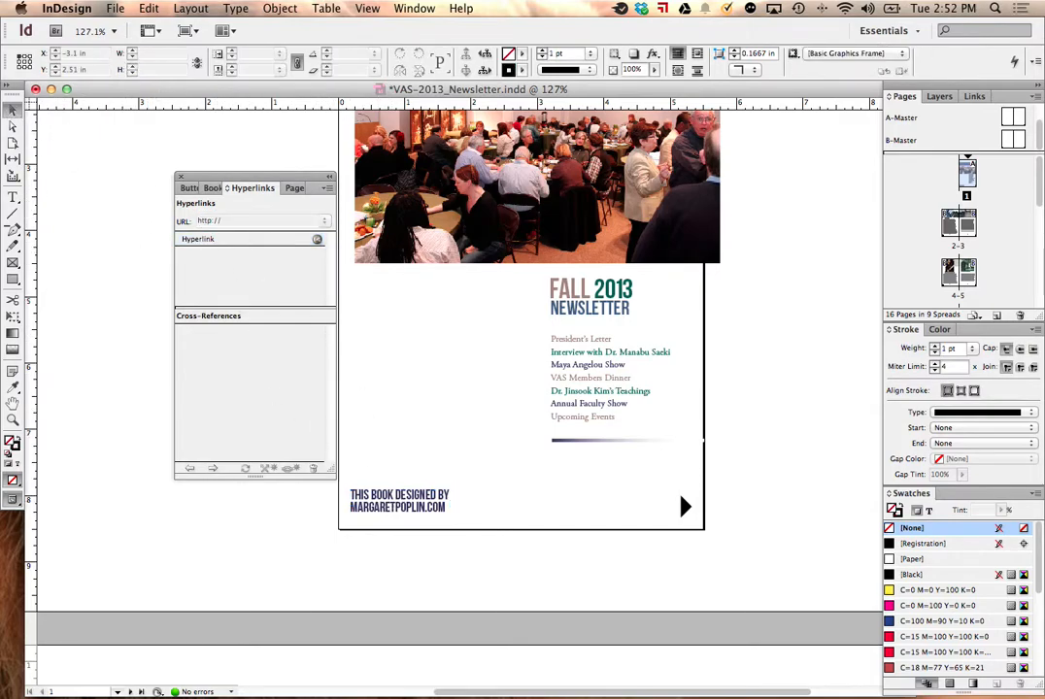
left_click(115, 8)
mouse_move(124, 73)
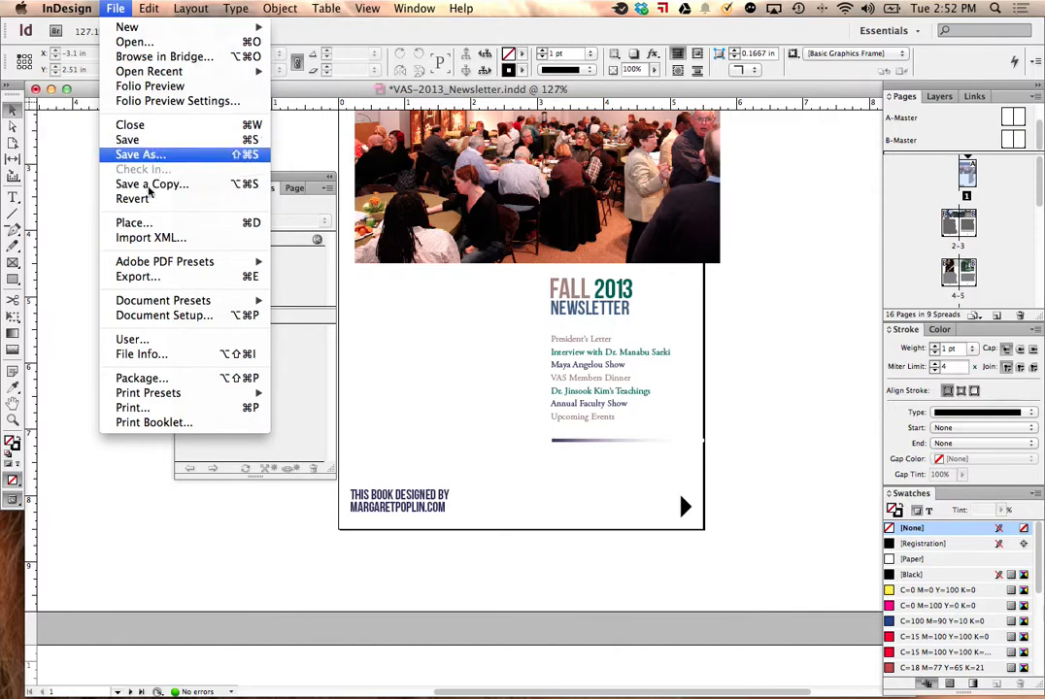
left_click(138, 275)
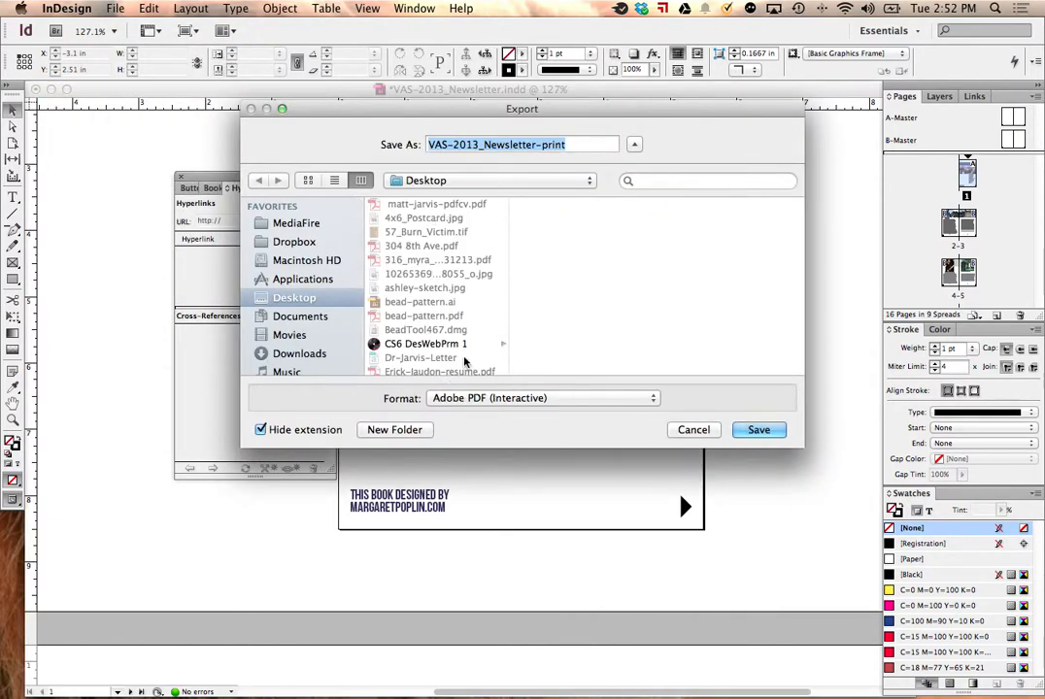
left_click(738, 429)
left_click(634, 204)
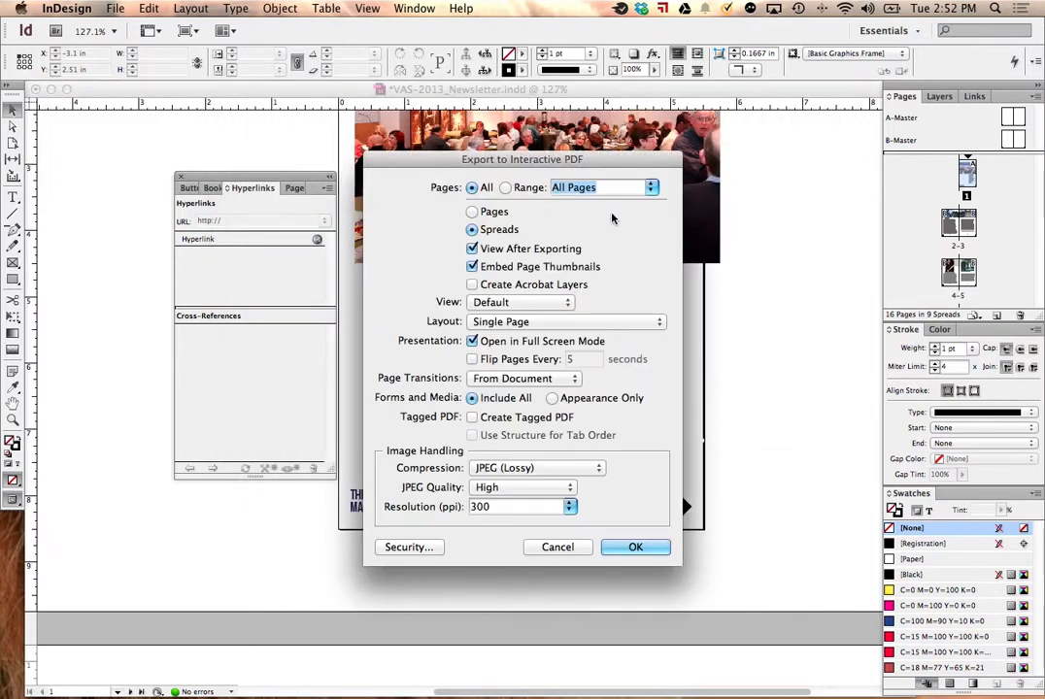
left_click(627, 552)
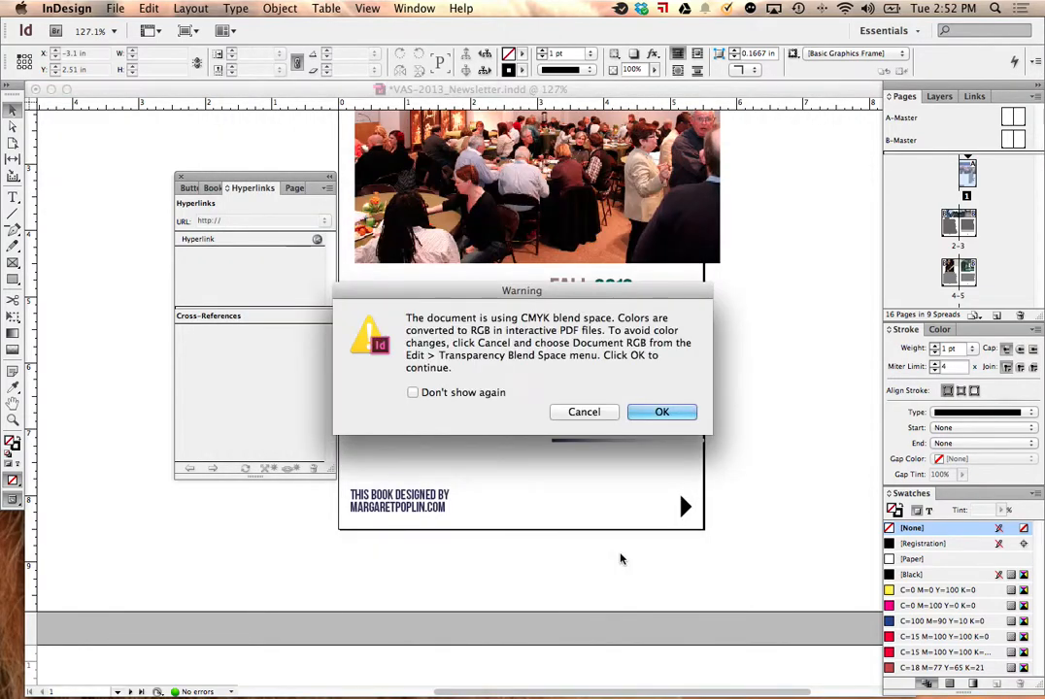
left_click(659, 410)
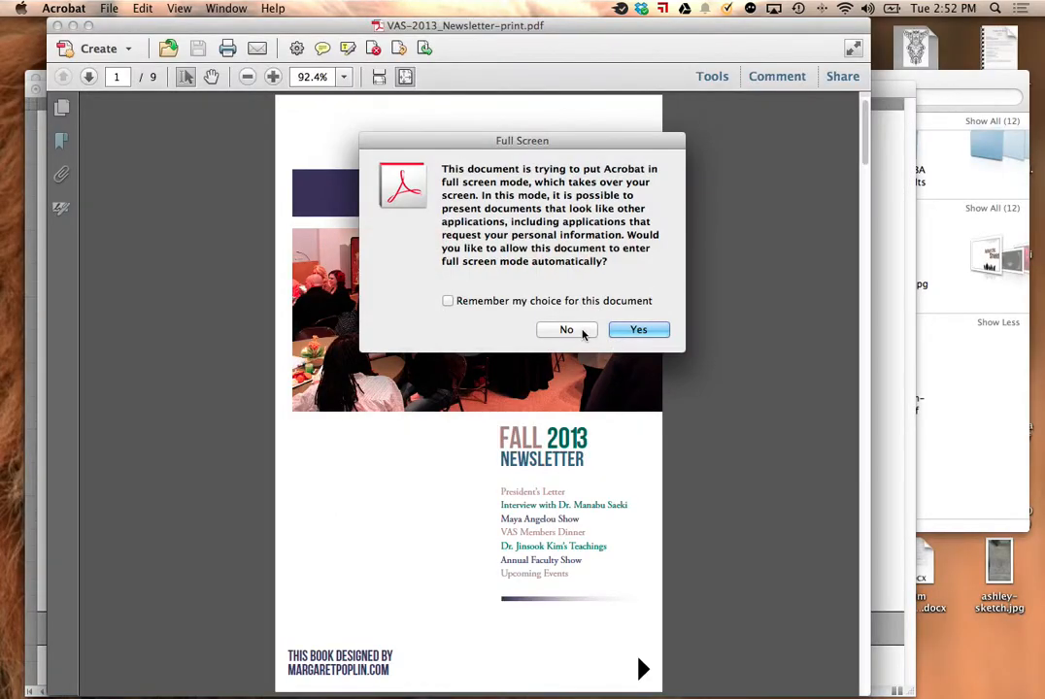
Step: Test the design credit's link on the exported PDF's cover, and close the web page and the PDF
left_click(561, 329)
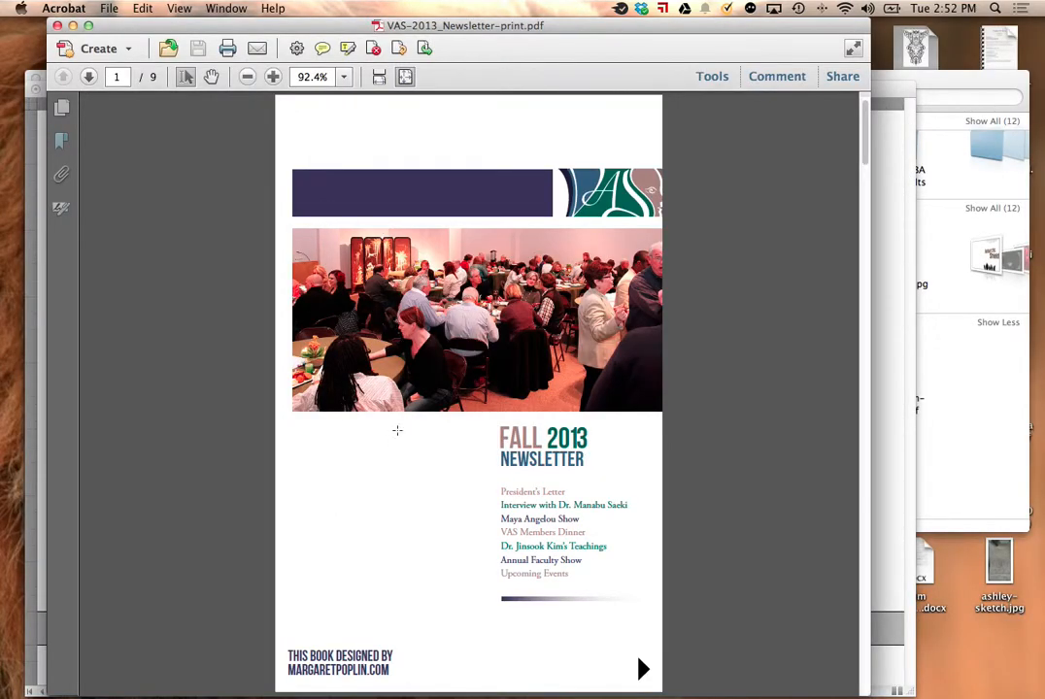
left_click(350, 670)
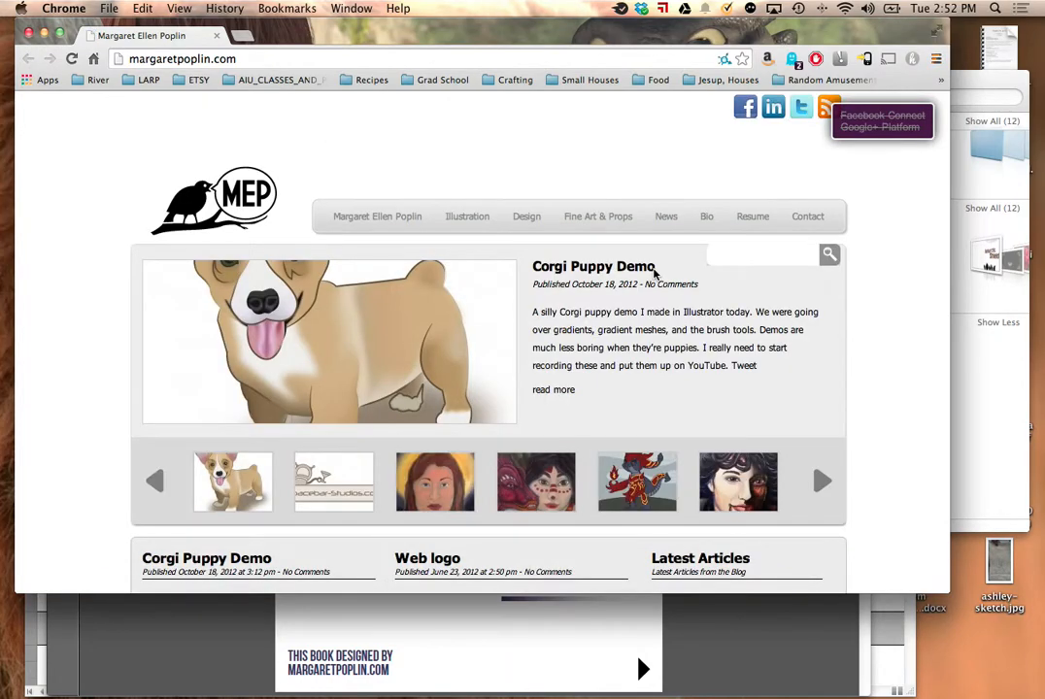
left_click(28, 34)
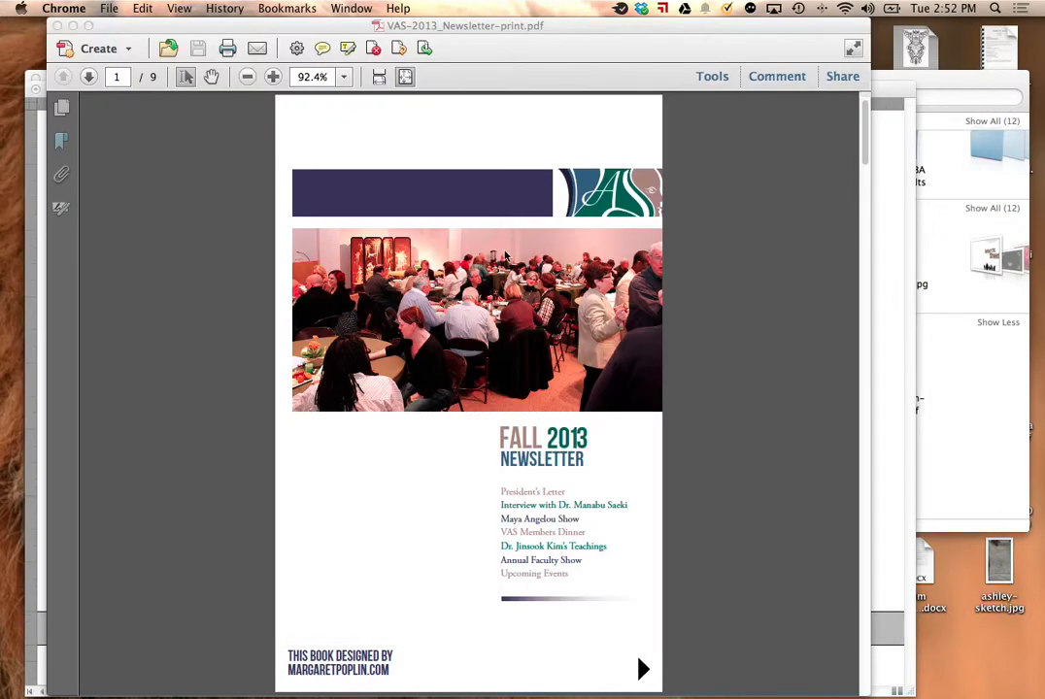
left_click(56, 26)
left_click(307, 347)
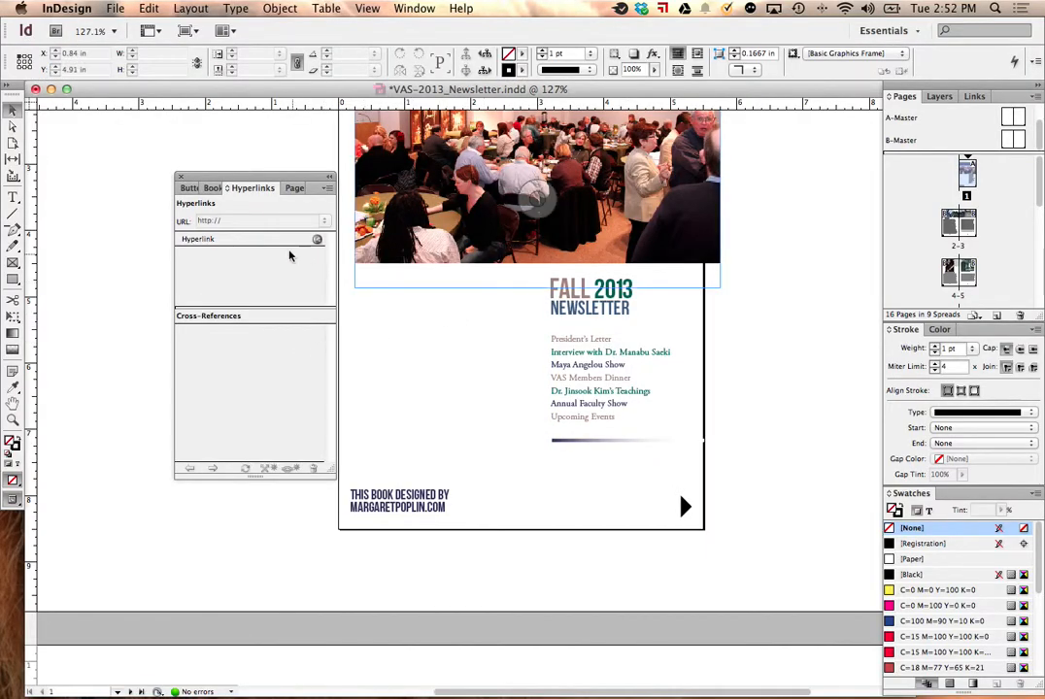
Step: Try the Dissolve and Fade page transitions on the cover, and set its transition to Page Turn (SWF Only)
left_click(290, 188)
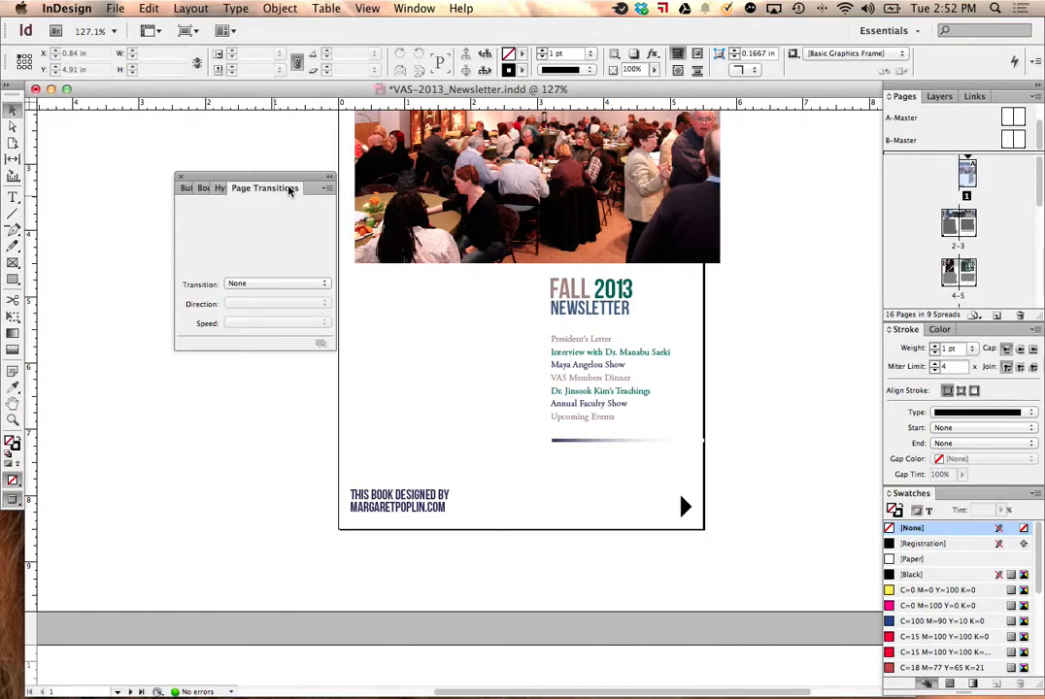
left_click(286, 285)
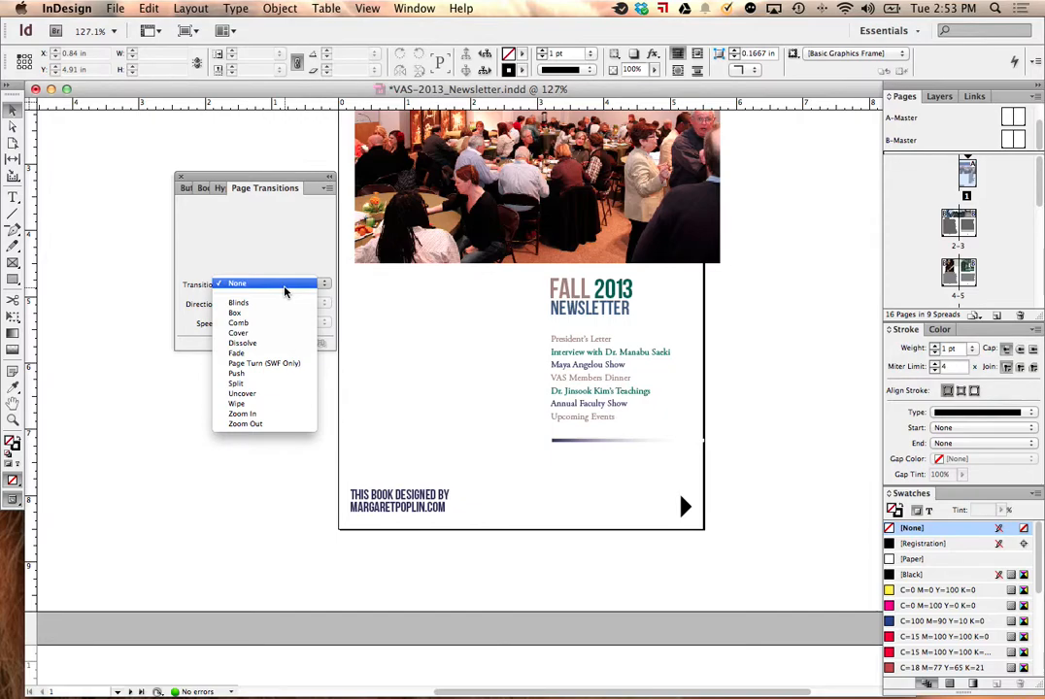
left_click(270, 344)
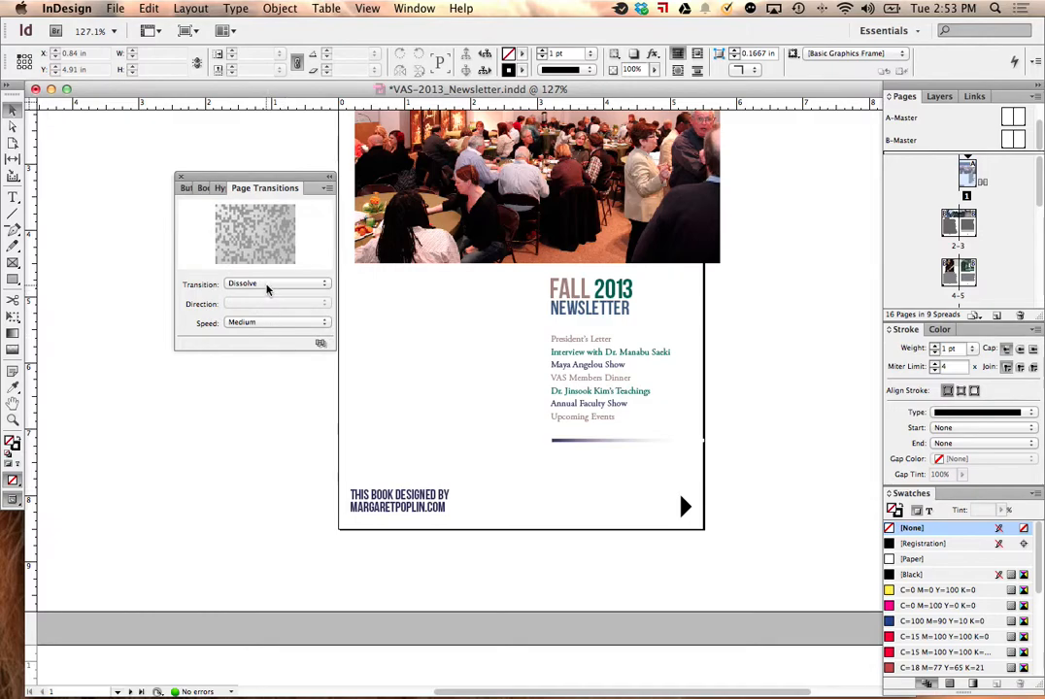
left_click(268, 288)
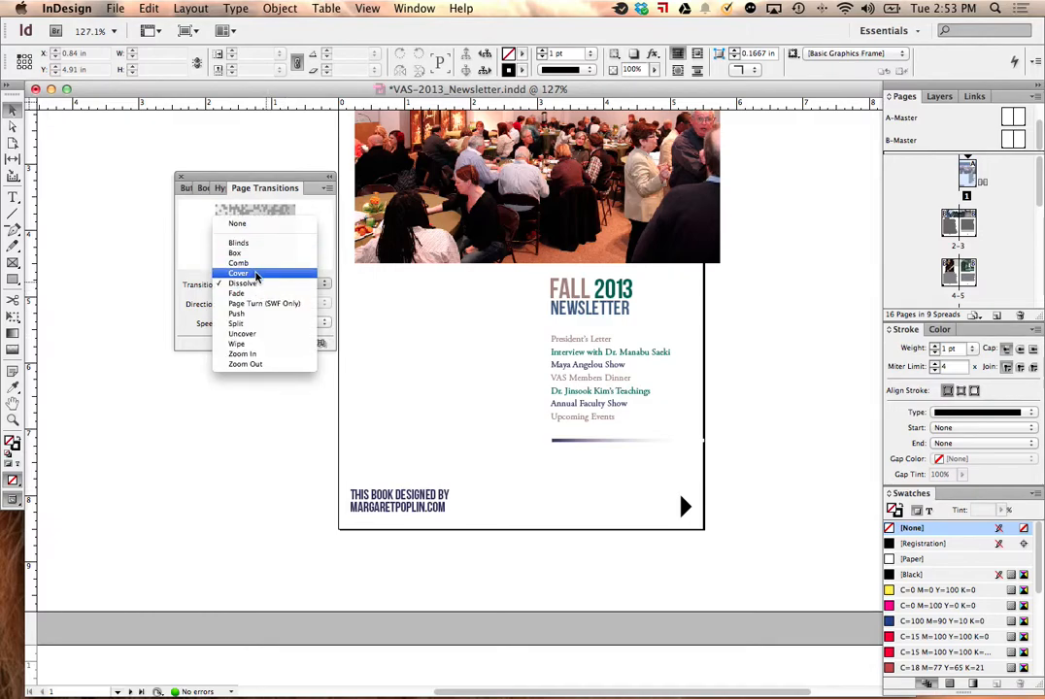
left_click(264, 295)
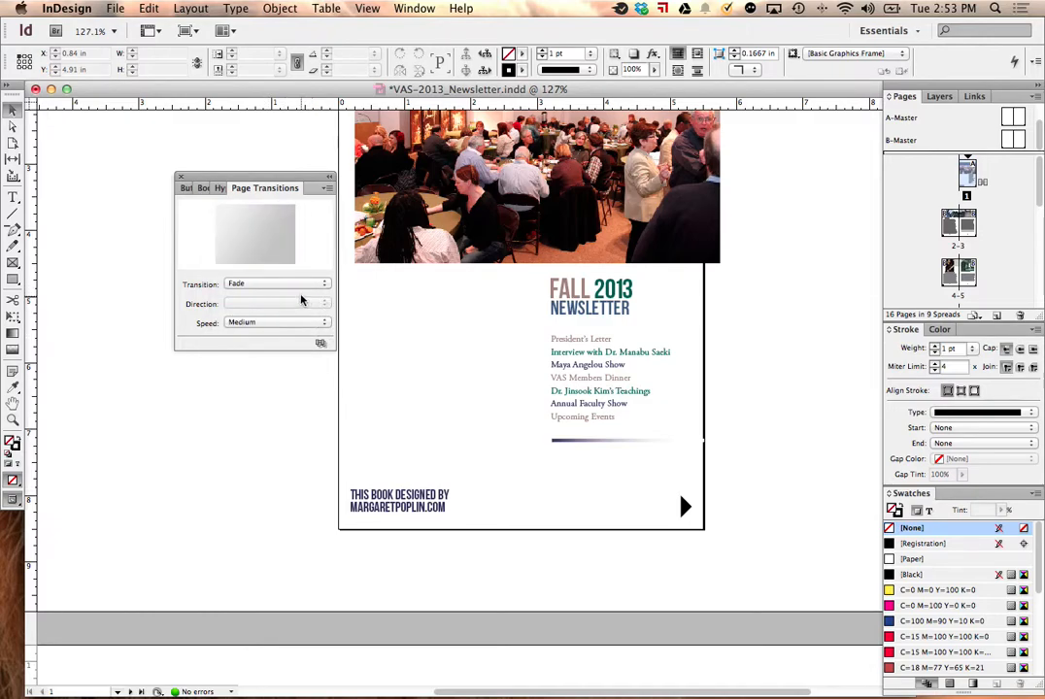
left_click(287, 283)
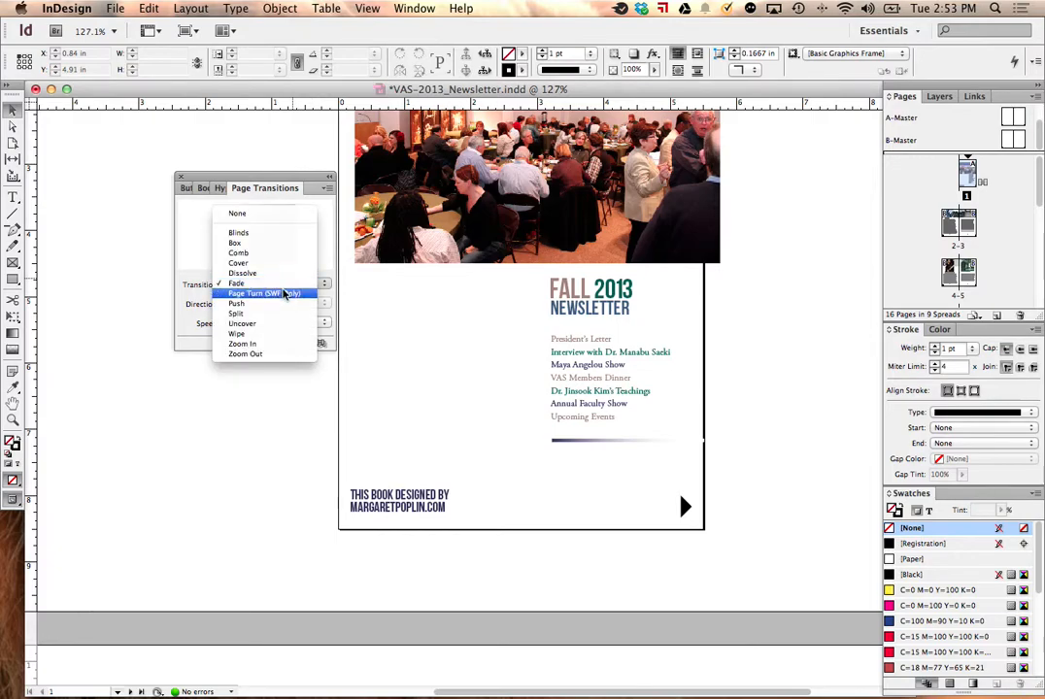
left_click(280, 294)
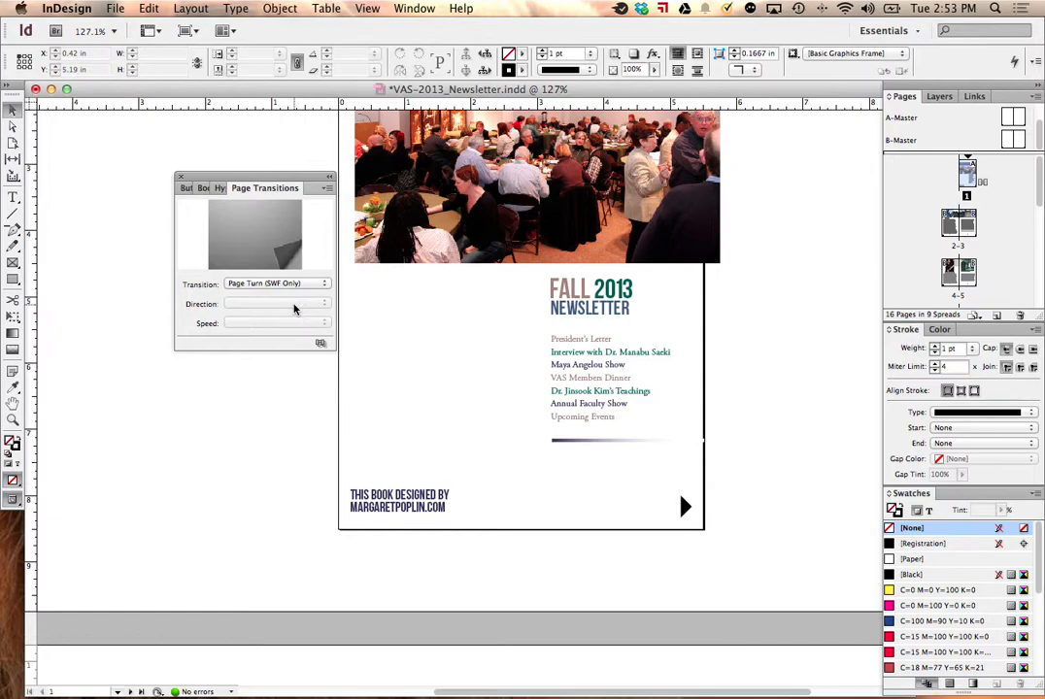
Step: Export all pages to the Desktop in Flash Player (SWF) format with an HTML file and the interactive page curl
left_click(115, 8)
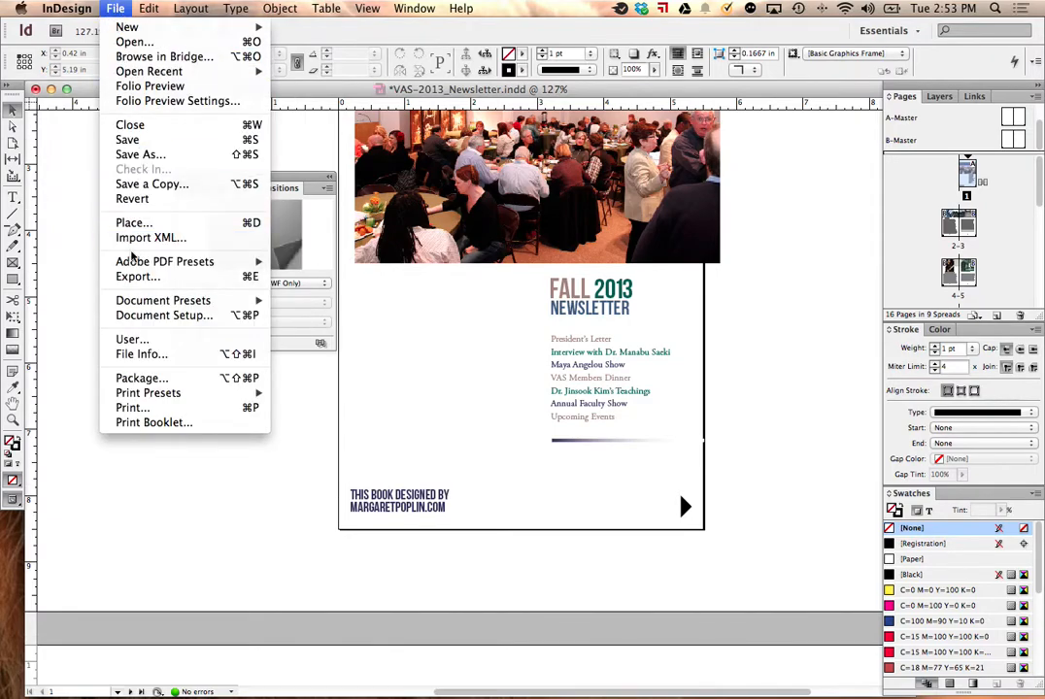
left_click(138, 277)
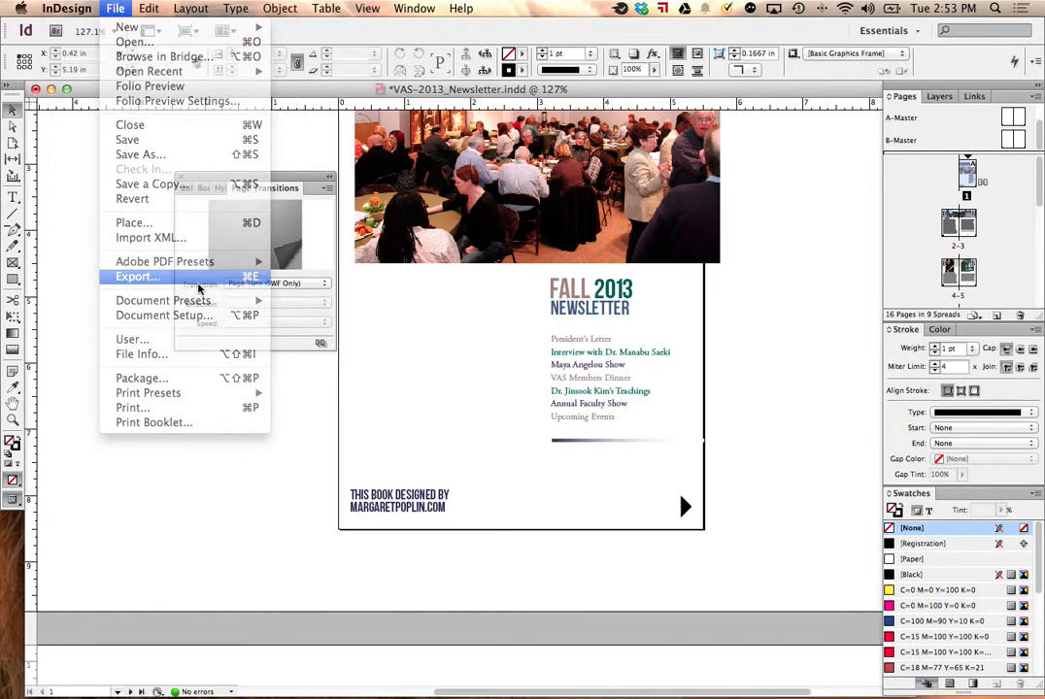
left_click(488, 398)
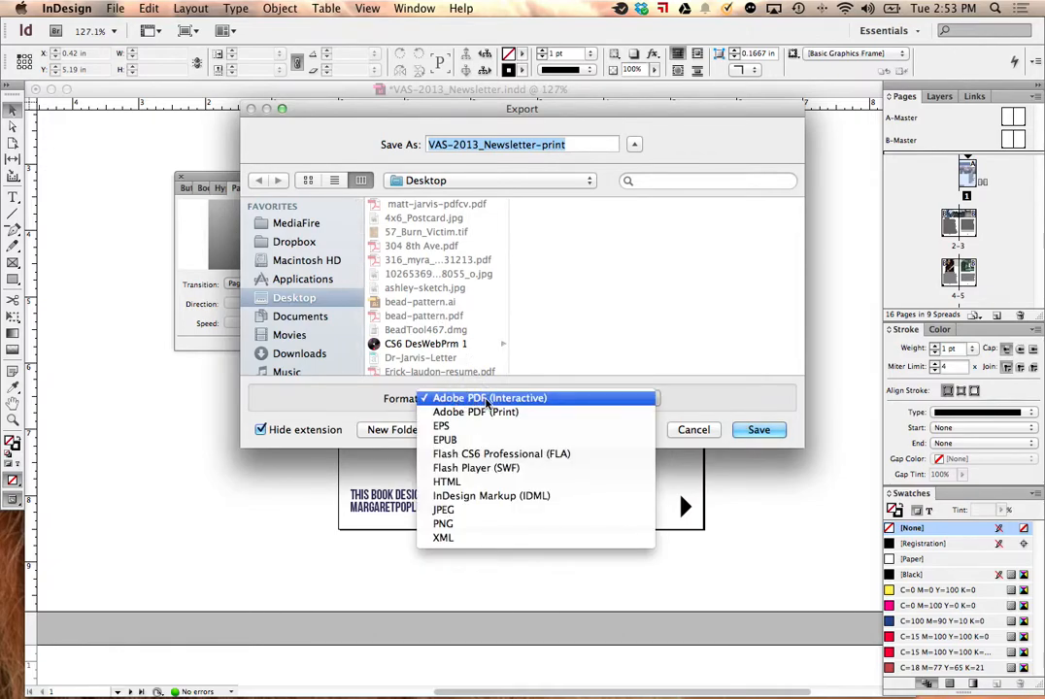
left_click(497, 467)
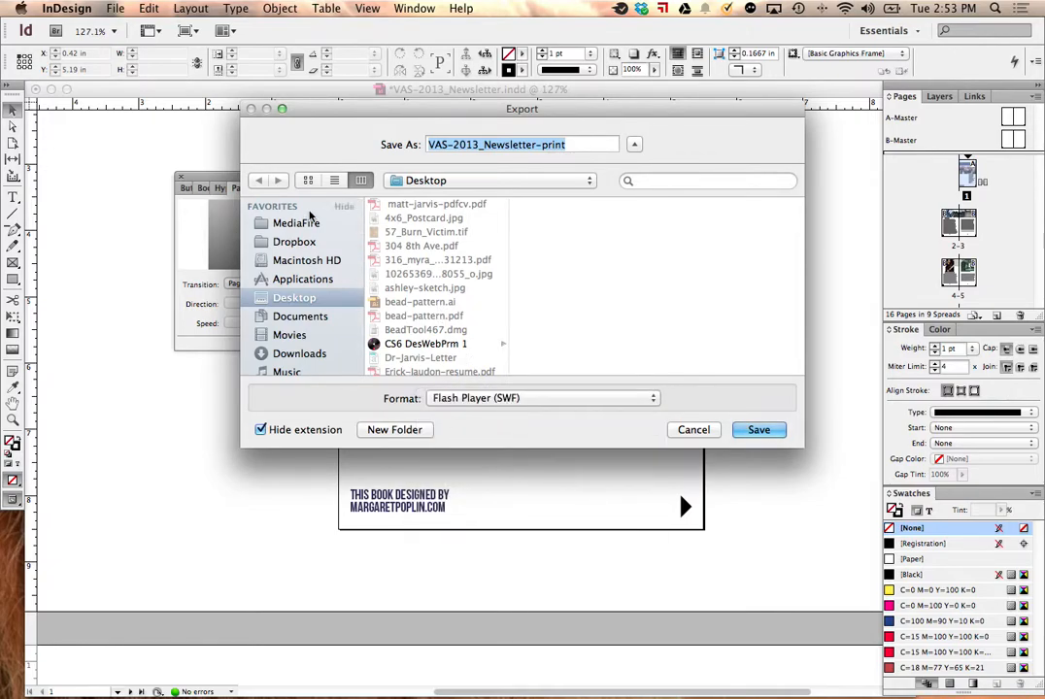
left_click(758, 429)
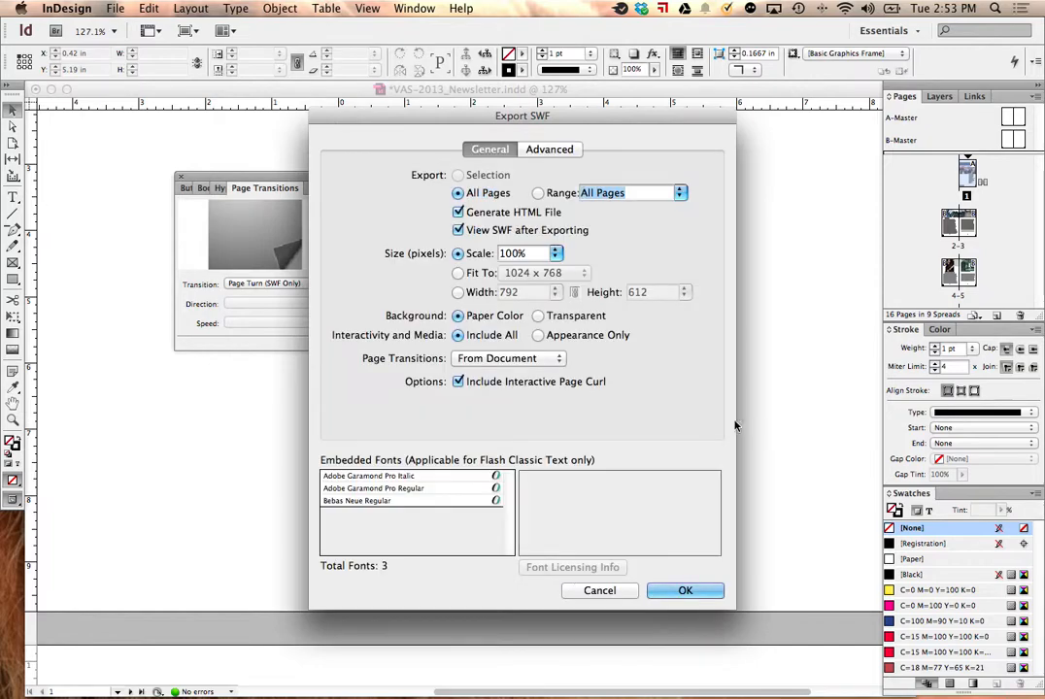
left_click(674, 592)
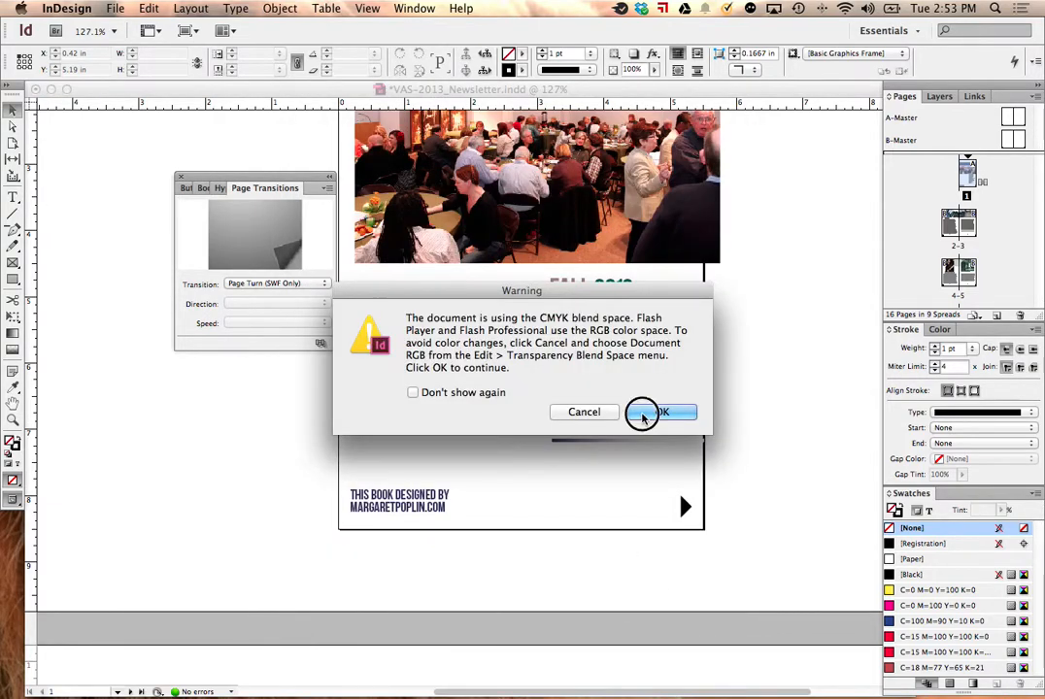
left_click(660, 413)
mouse_move(44, 691)
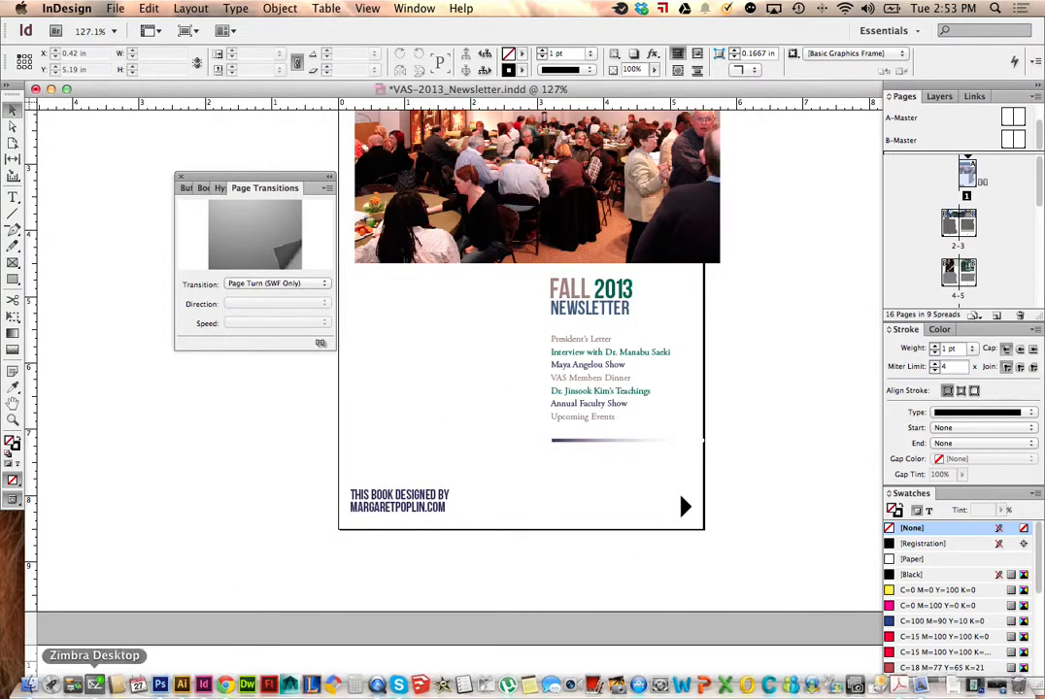
left_click(27, 688)
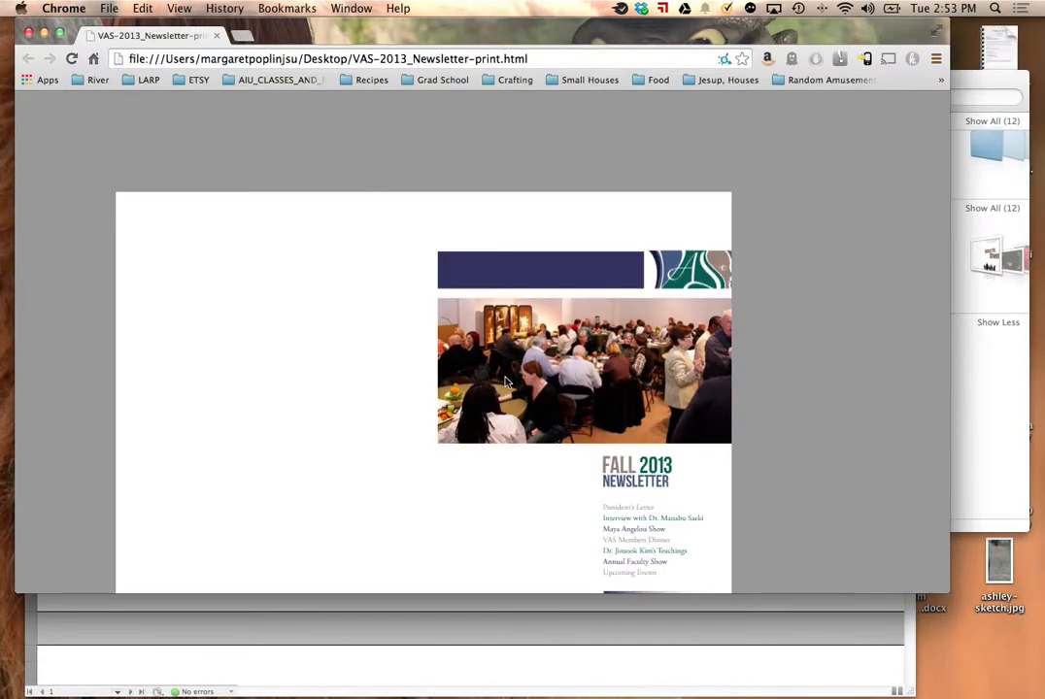
Step: Page through the exported SWF newsletter from the cover to Upcoming Events, testing the arrow buttons and the page curl
scroll(680, 449, "down", 4)
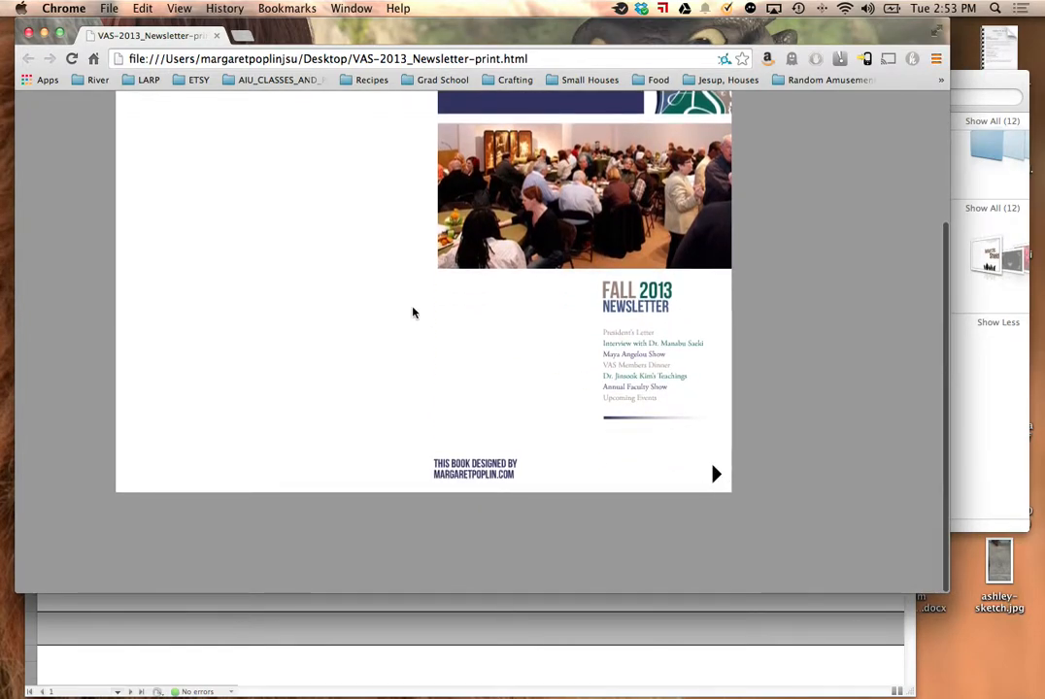
left_click(716, 474)
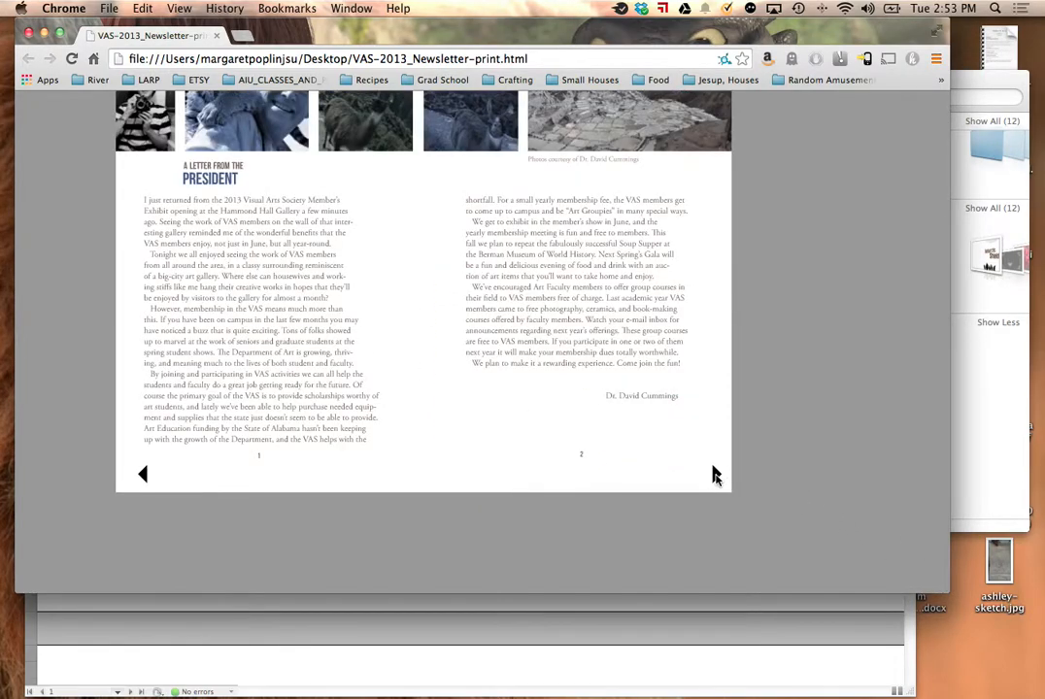
left_click(446, 348)
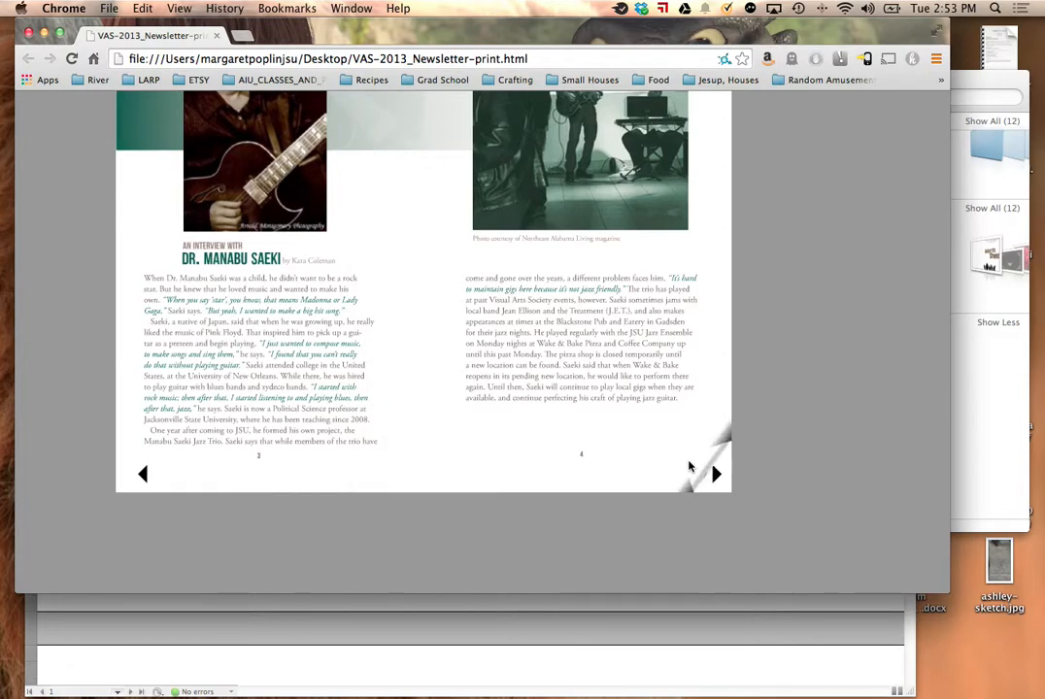
left_click_drag(664, 443, 146, 401)
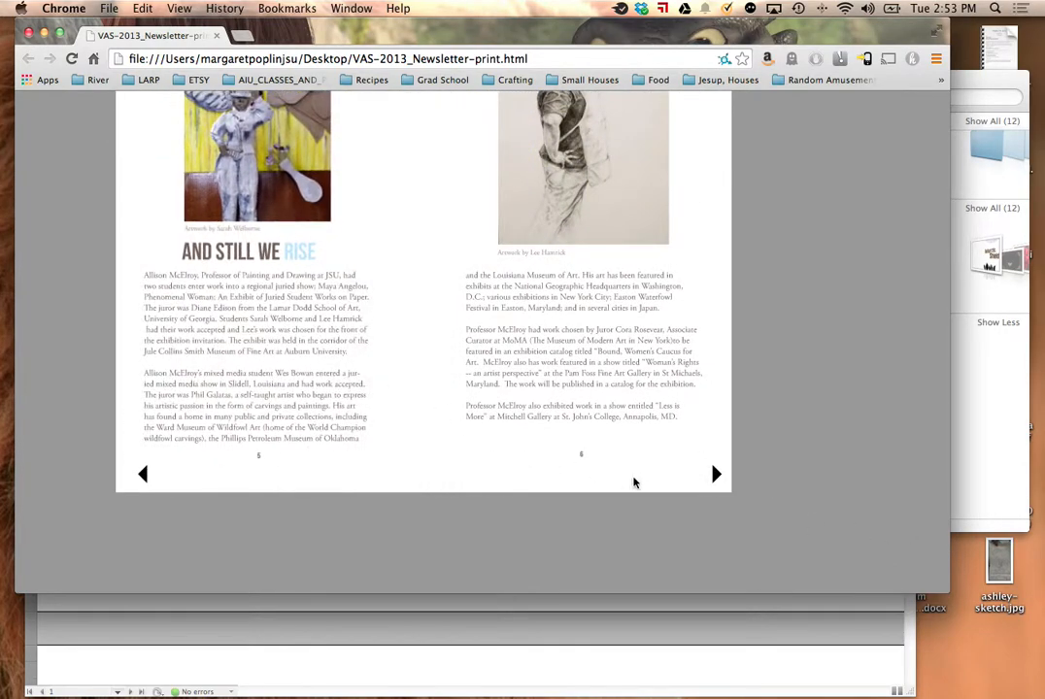
left_click_drag(719, 475, 81, 329)
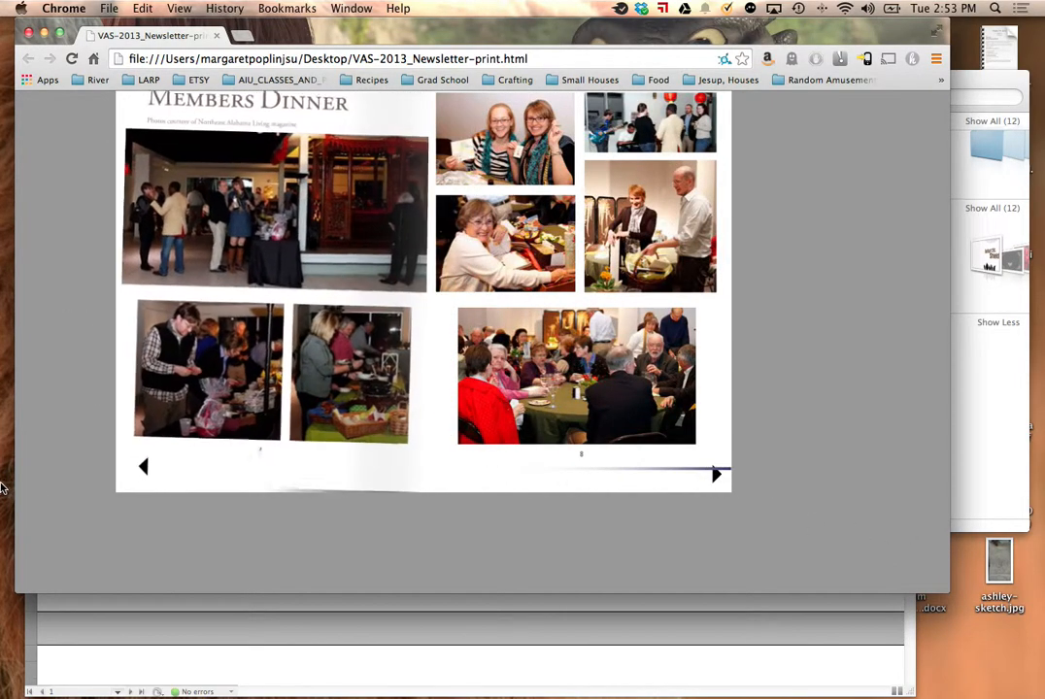
scroll(791, 372, "up", 3)
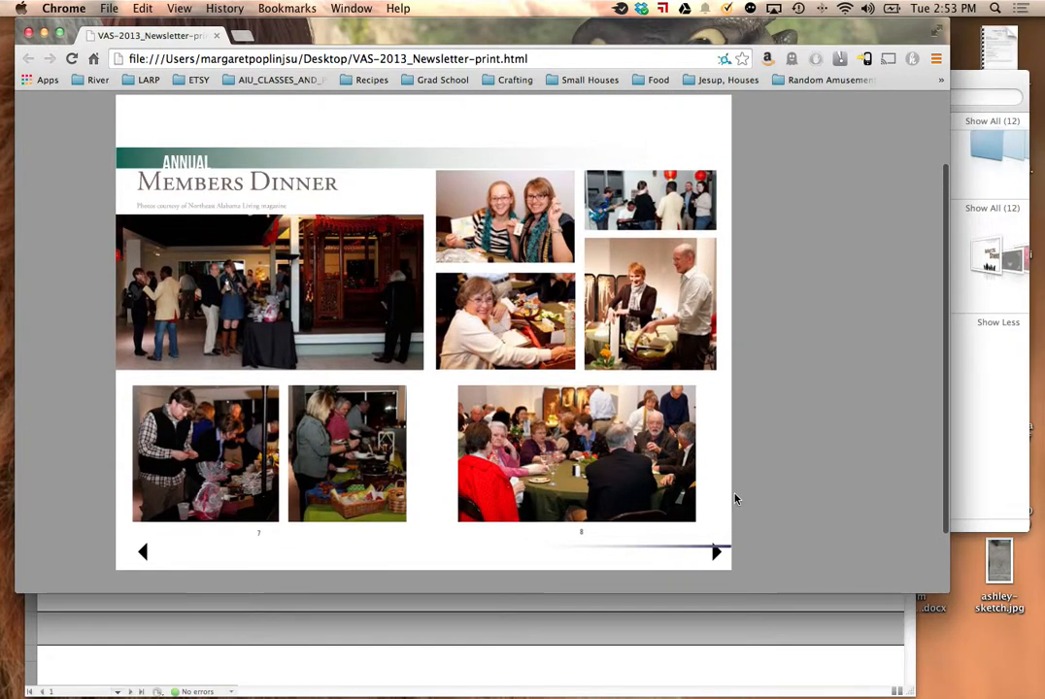
left_click_drag(716, 554, 146, 578)
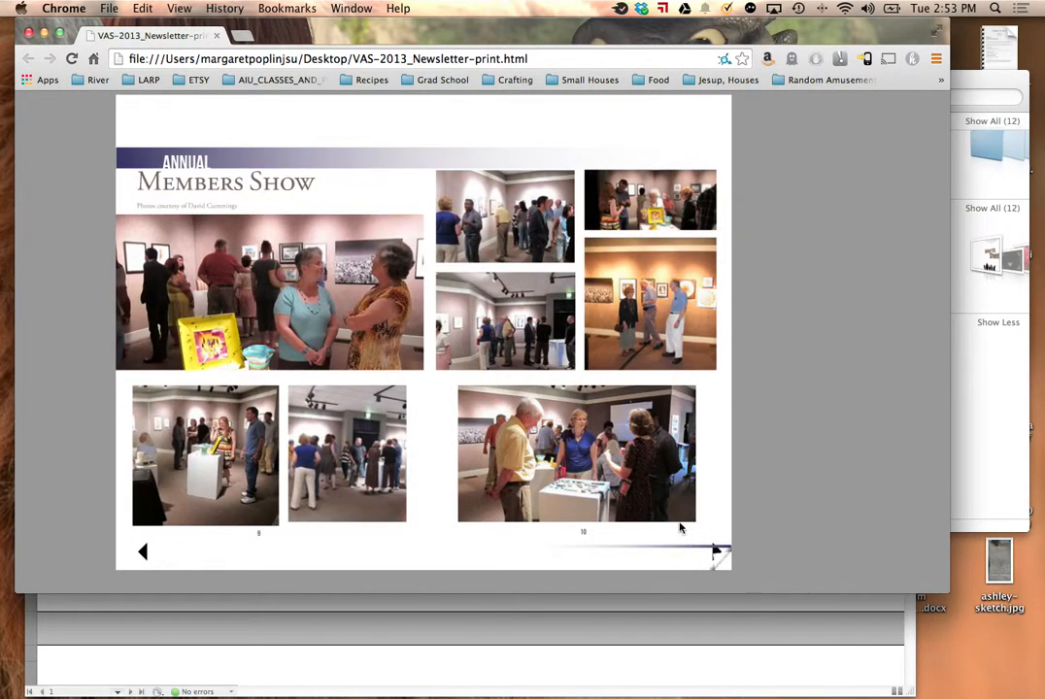
left_click_drag(723, 550, 63, 473)
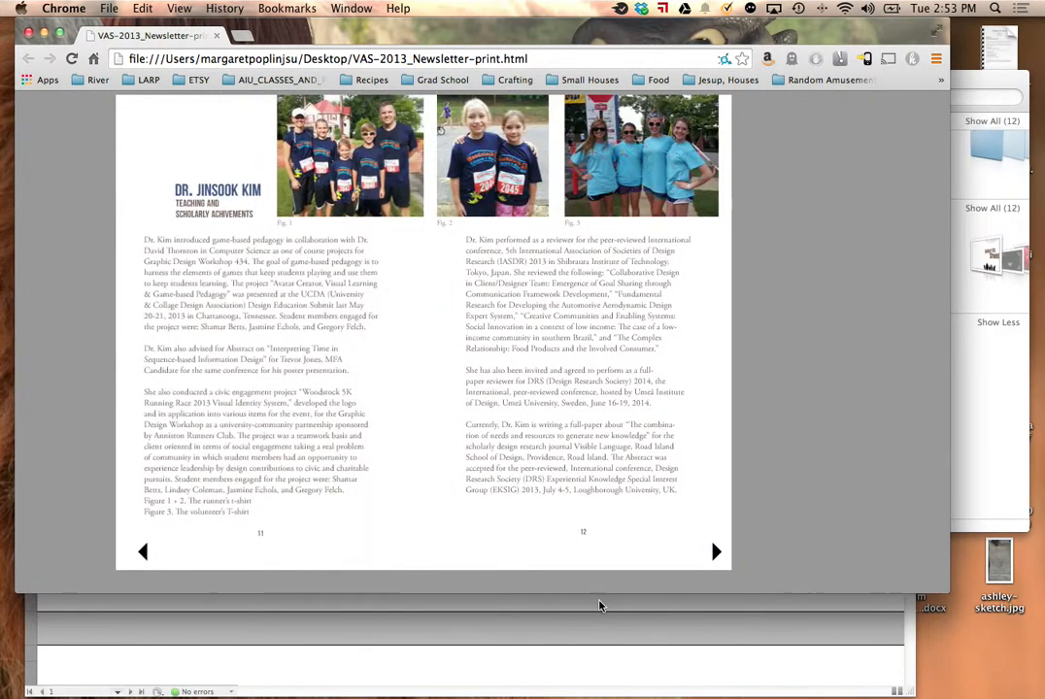
left_click_drag(712, 555, 227, 392)
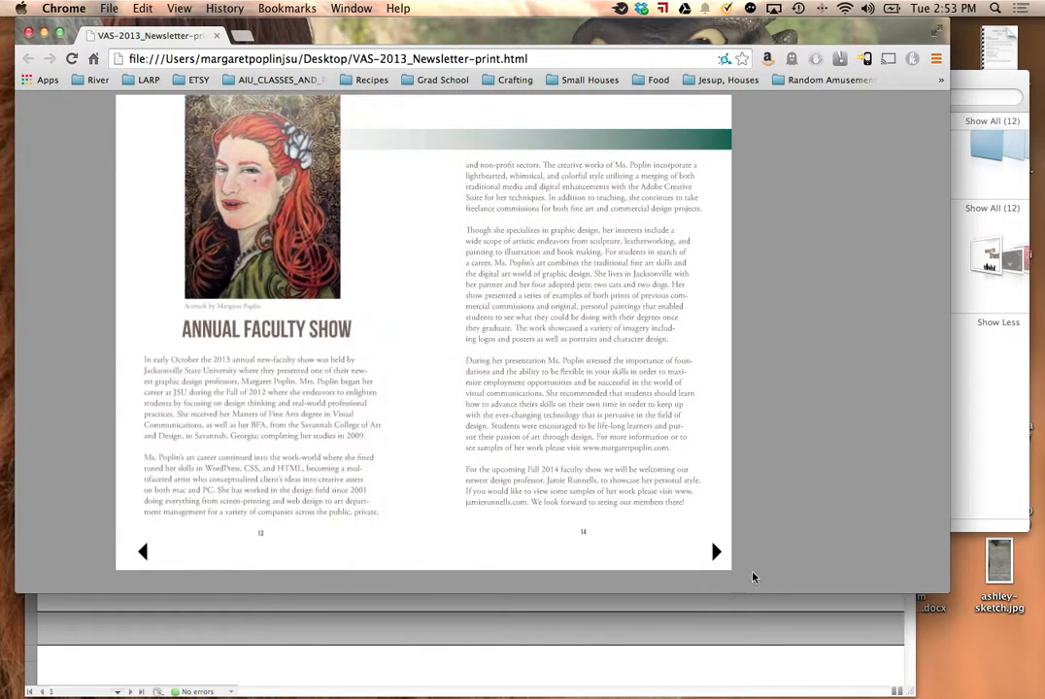
left_click(713, 553)
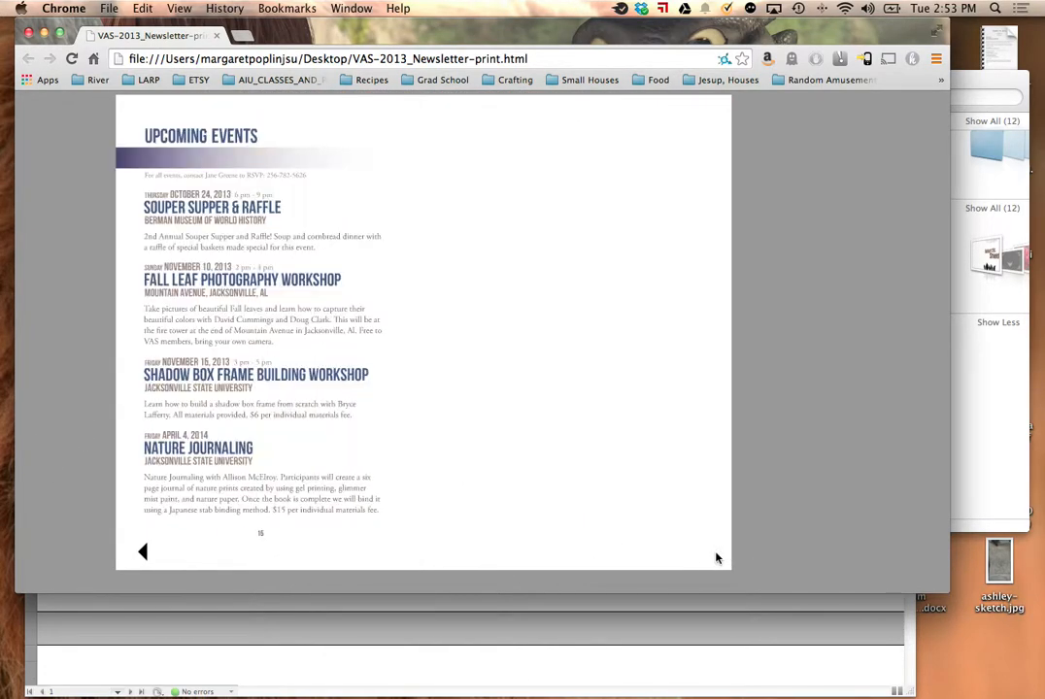
left_click(143, 548)
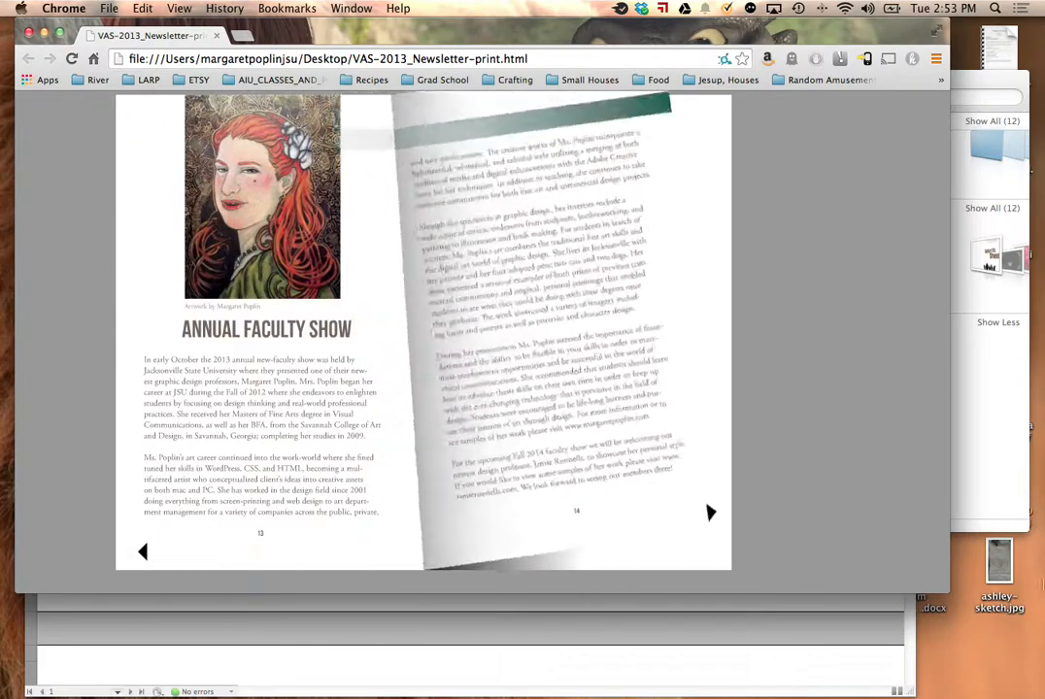
left_click(198, 499)
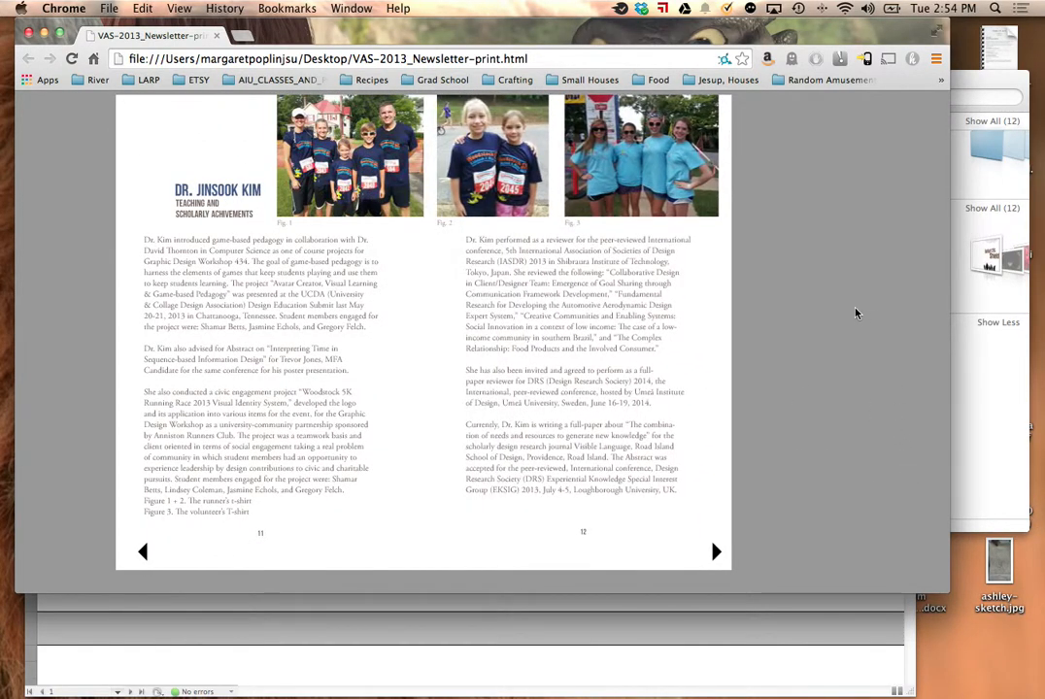
left_click(29, 34)
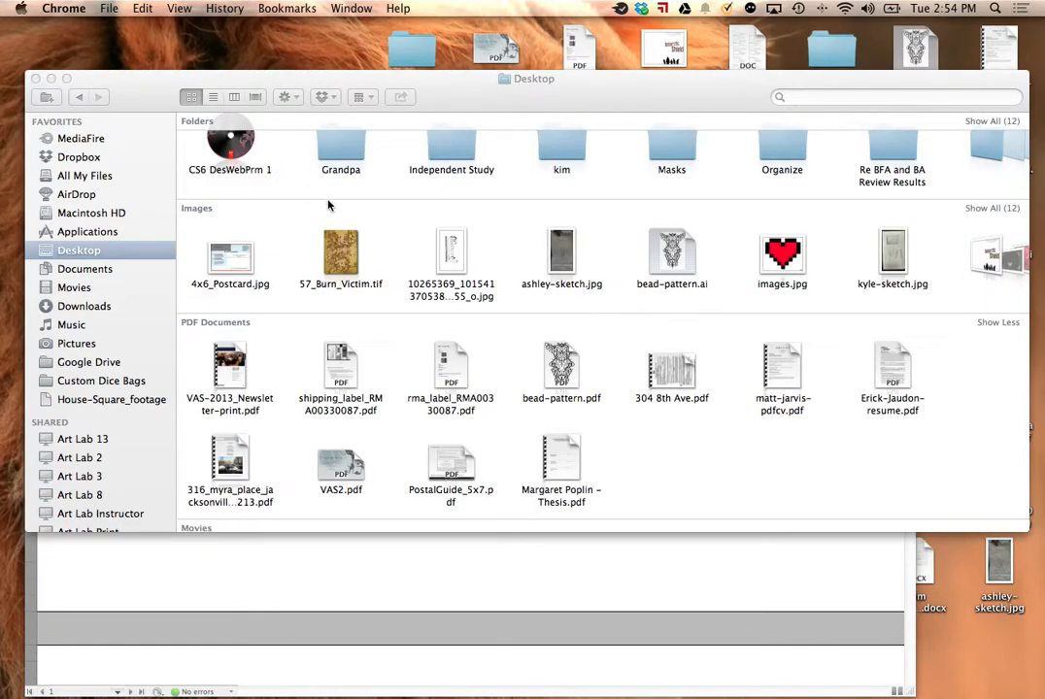
left_click(36, 78)
Step: Switch back to InDesign and set the cover's page transition to Fade
left_click(570, 412)
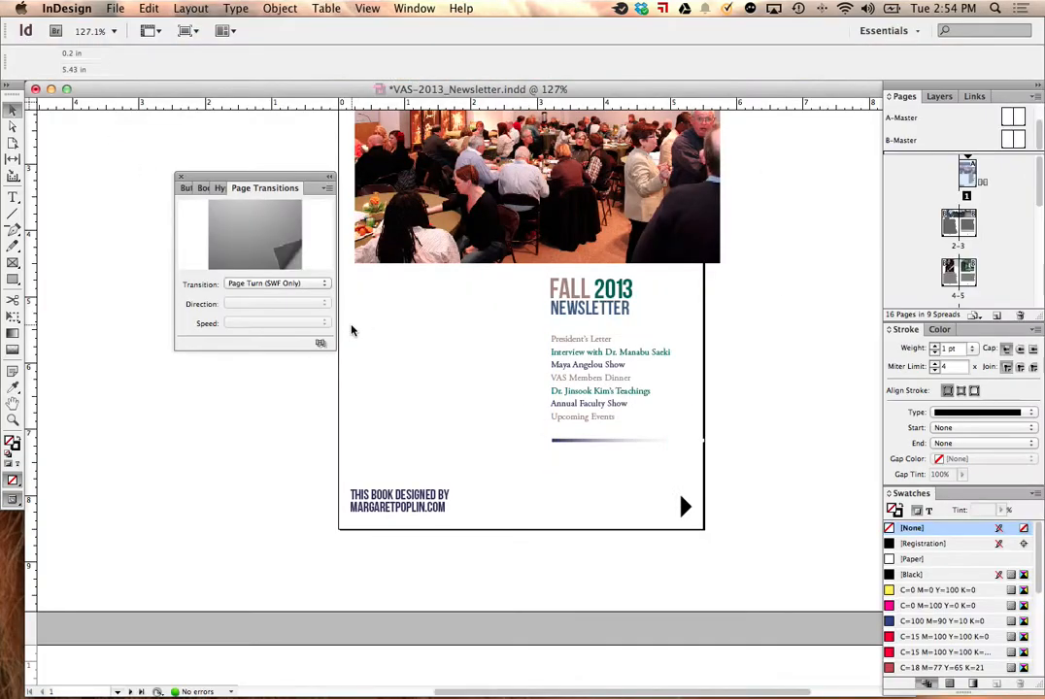
left_click(276, 287)
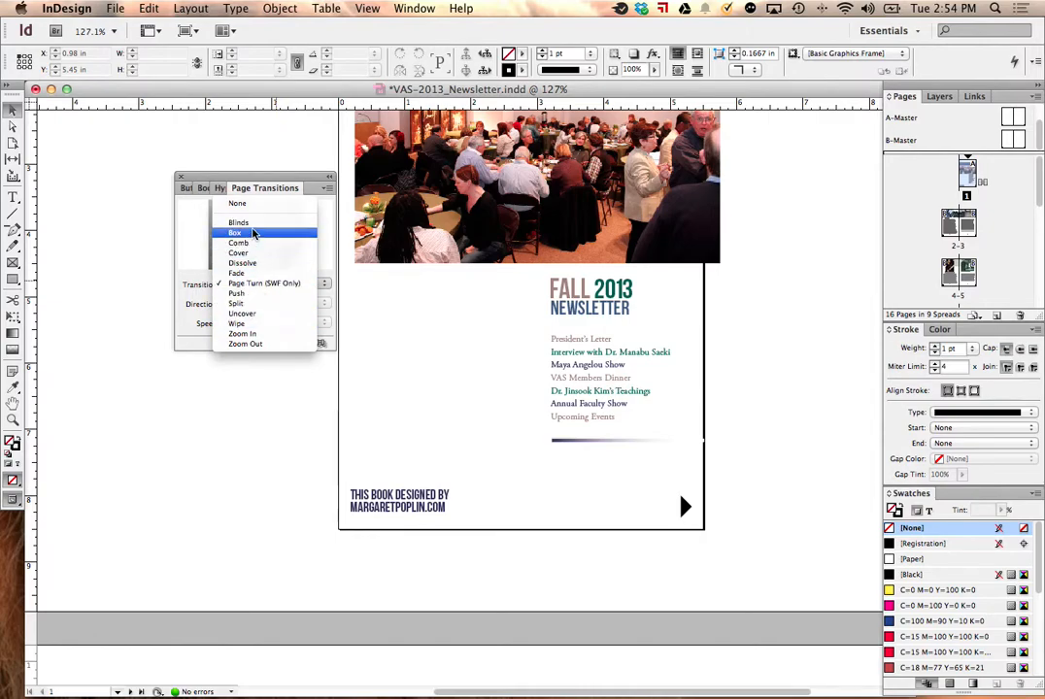
left_click(241, 273)
Step: Export the newsletter to the Desktop as Adobe PDF (Interactive), replacing VAS-2013_Newsletter-print.pdf and accepting the RGB color conversion
left_click(115, 8)
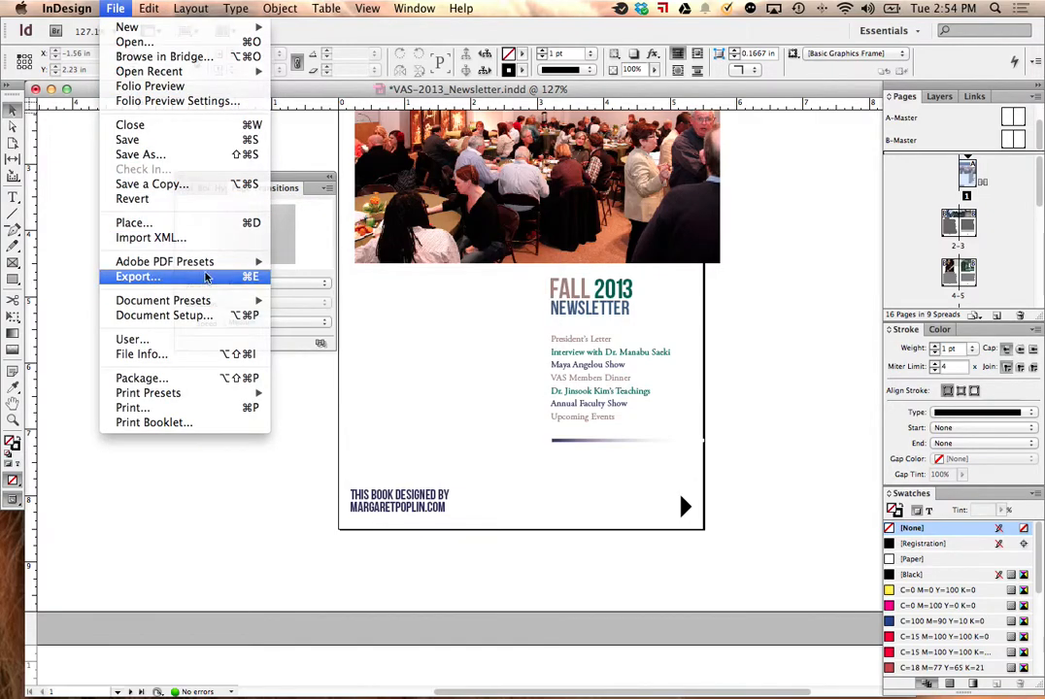
left_click(141, 276)
left_click(543, 398)
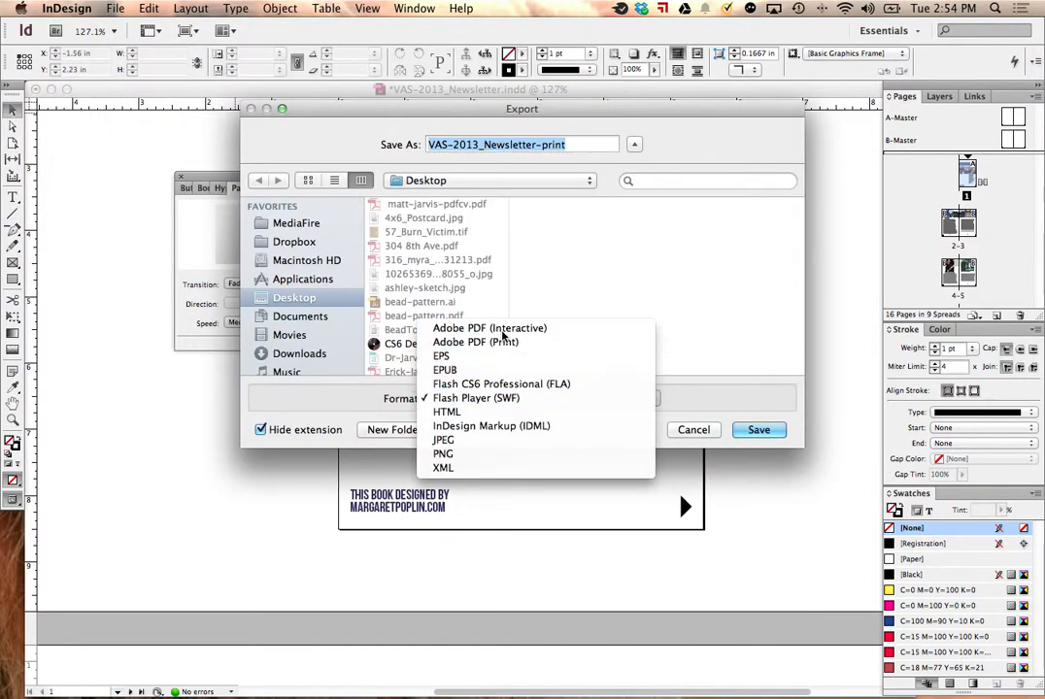
left_click(491, 329)
left_click(759, 429)
left_click(636, 211)
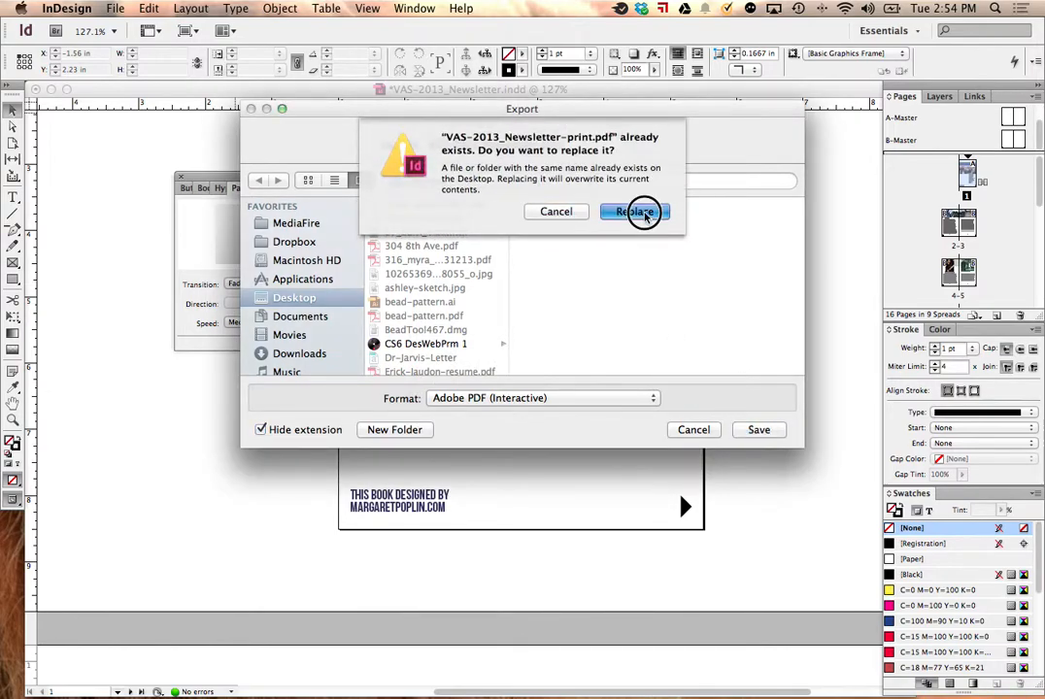
left_click(636, 548)
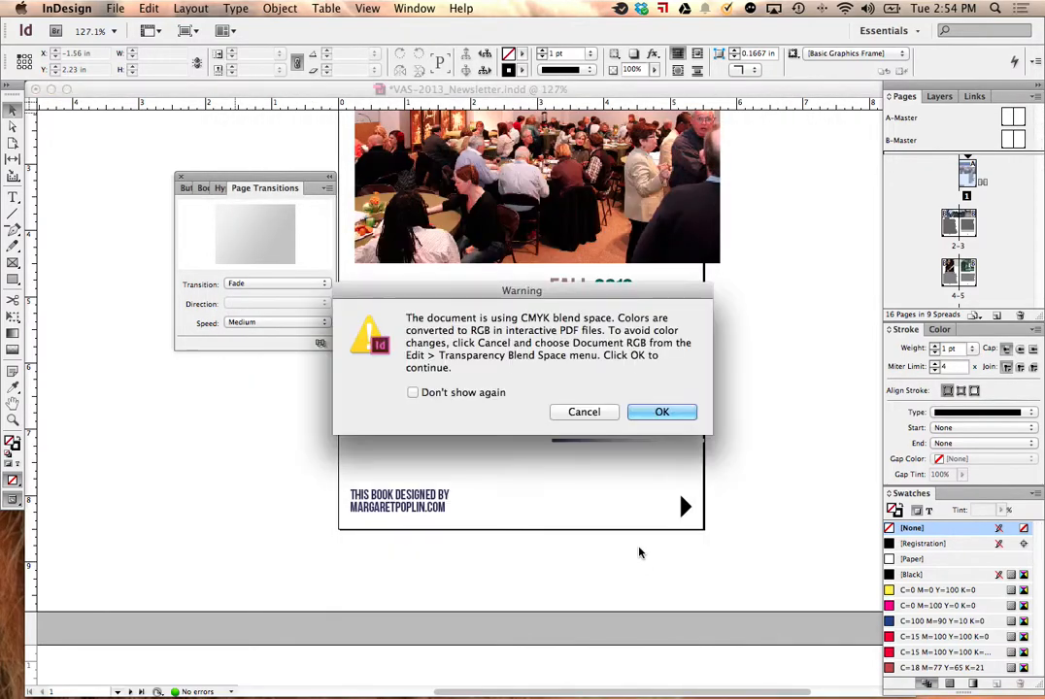
left_click(660, 411)
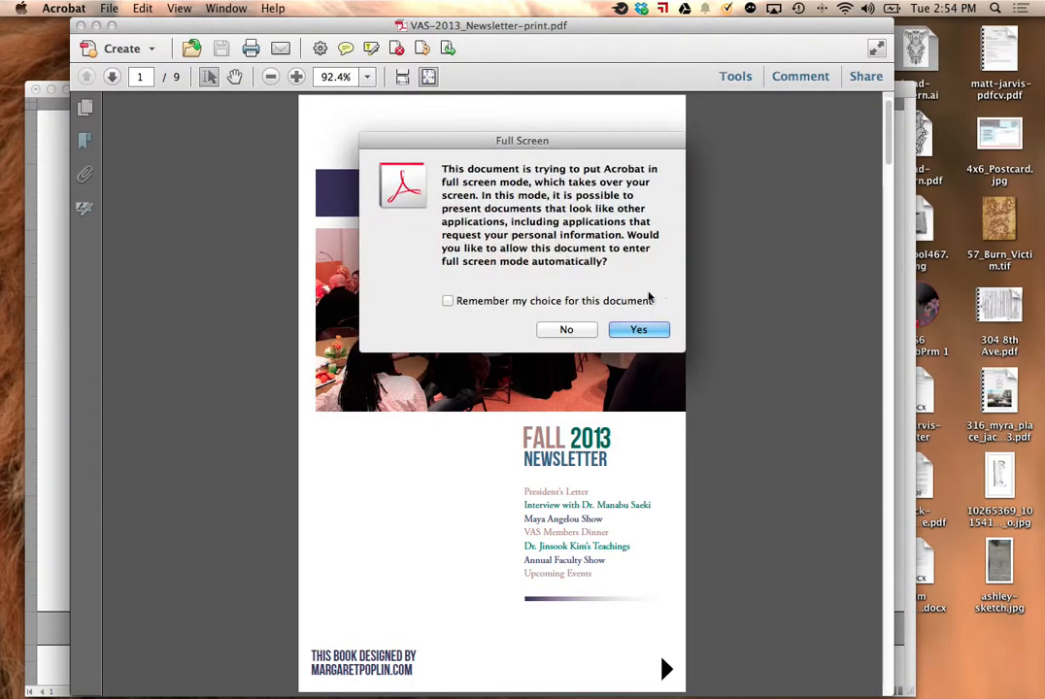
Step: Page through the exported PDF in full screen from the cover to the And Still We Rise spread, and close the PDF
left_click(658, 332)
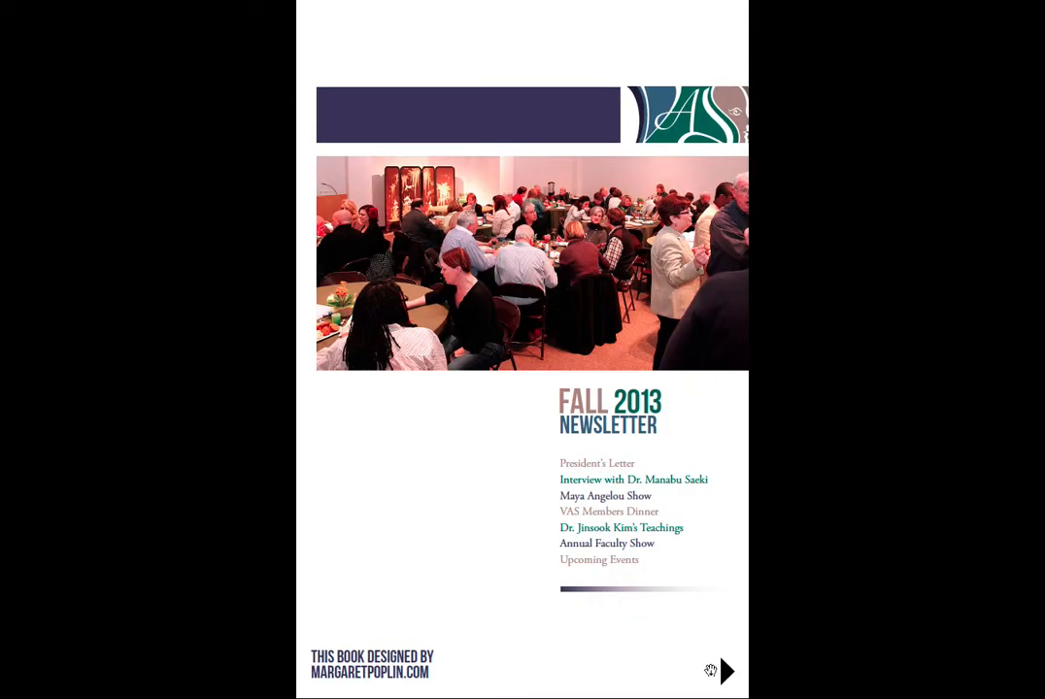
left_click(725, 670)
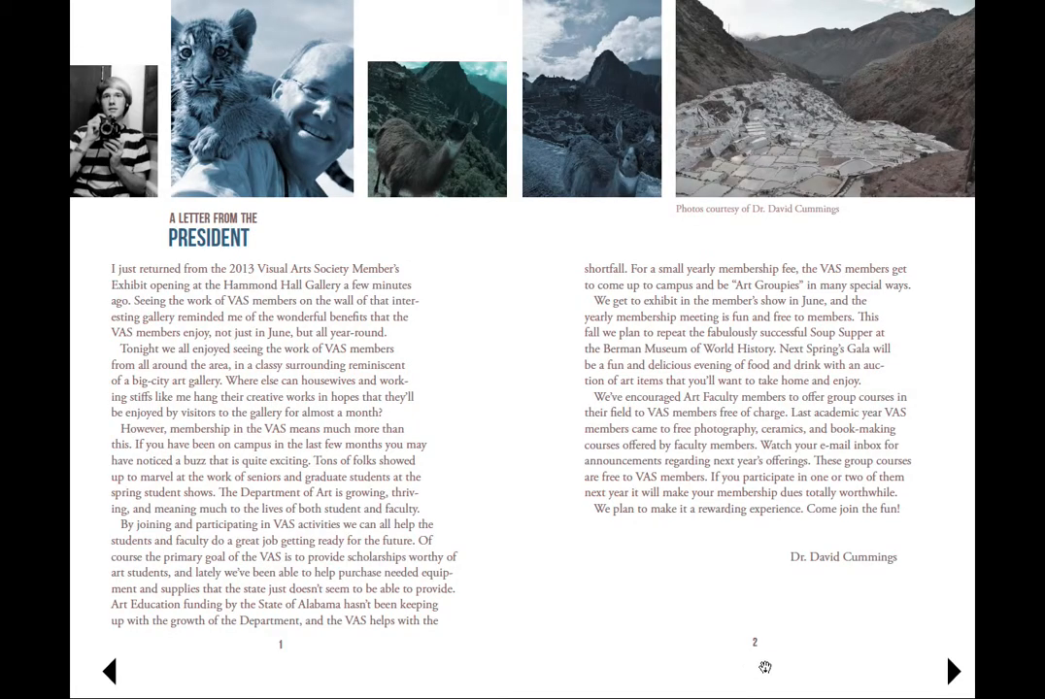
left_click(934, 666)
left_click(934, 666)
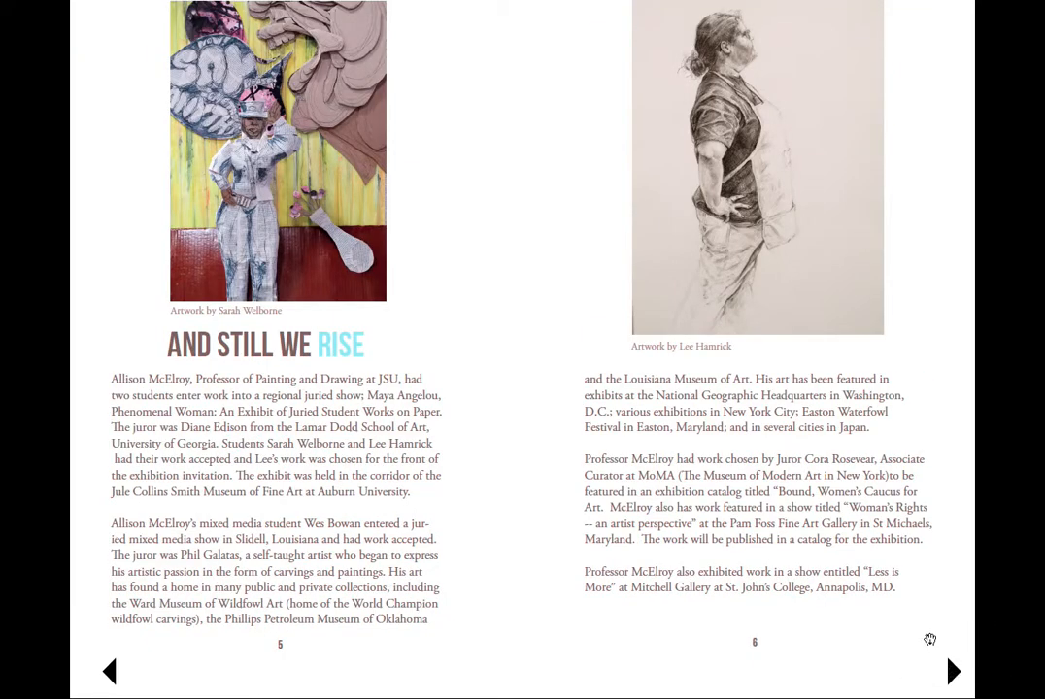
key("Escape")
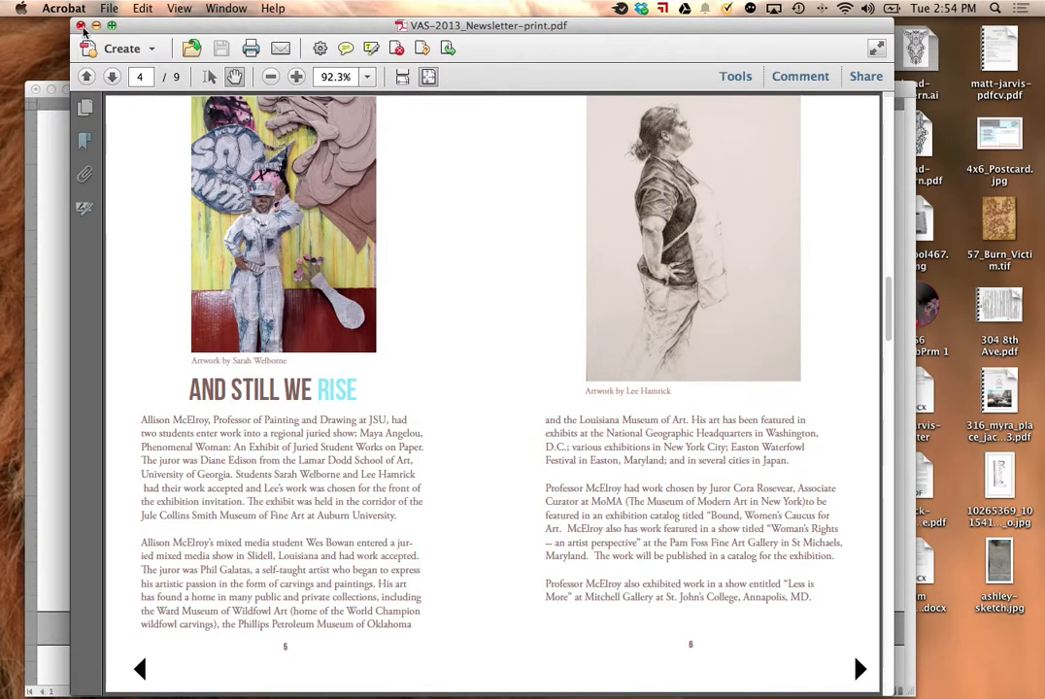
key("super+w")
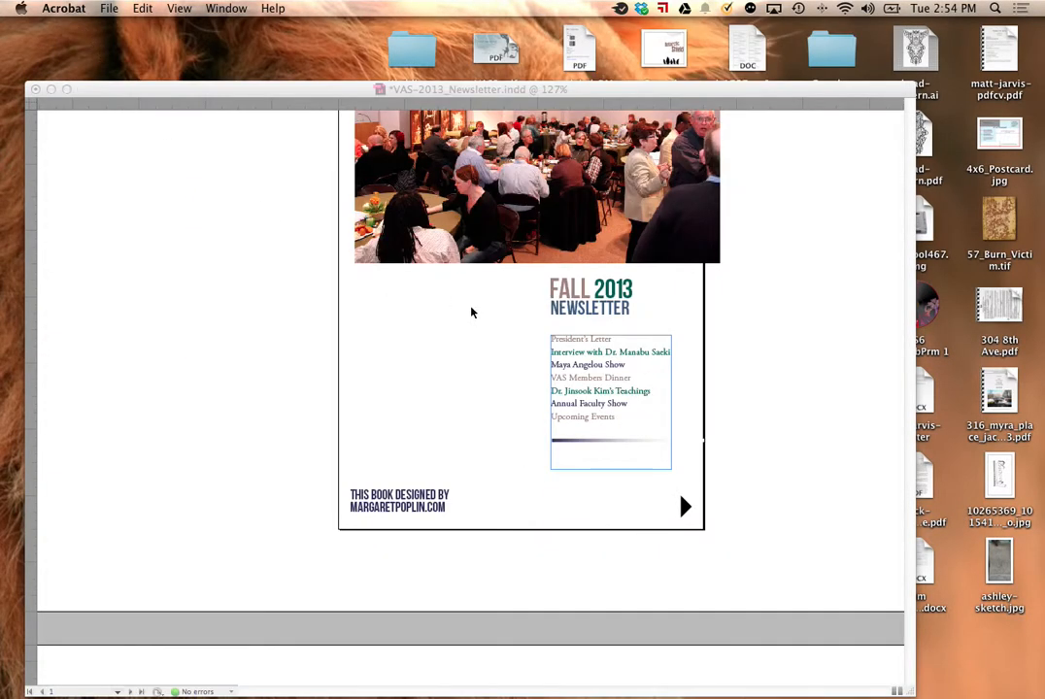
Step: Return to InDesign and add a bookmark named Home for the newsletter's cover page
left_click(137, 113)
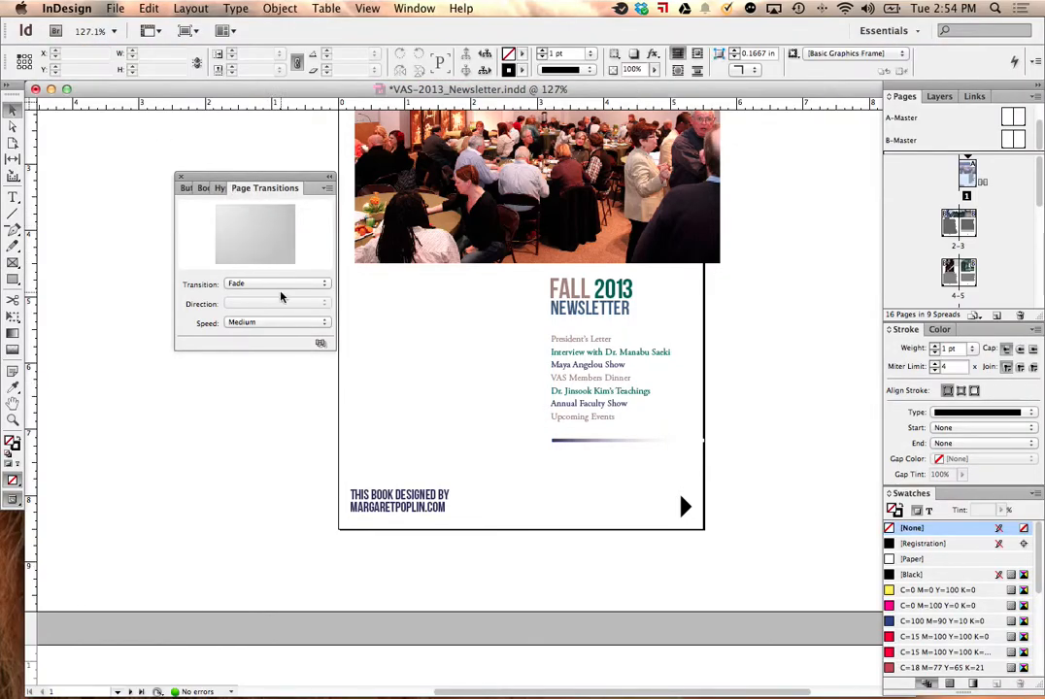
left_click(219, 188)
left_click(211, 189)
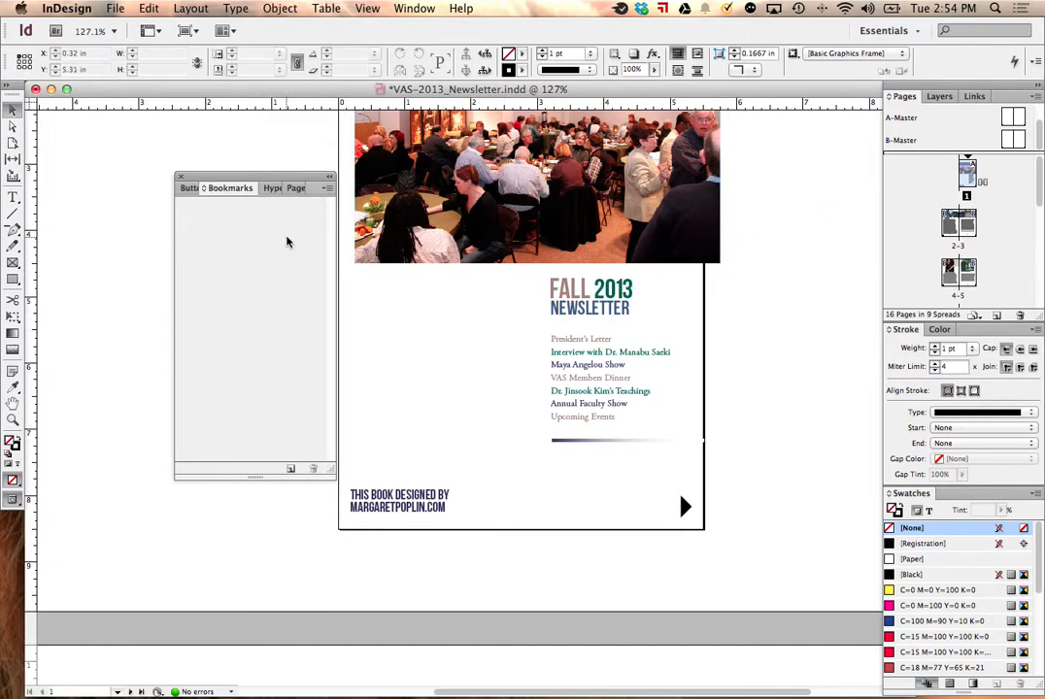
left_click(327, 189)
left_click(351, 191)
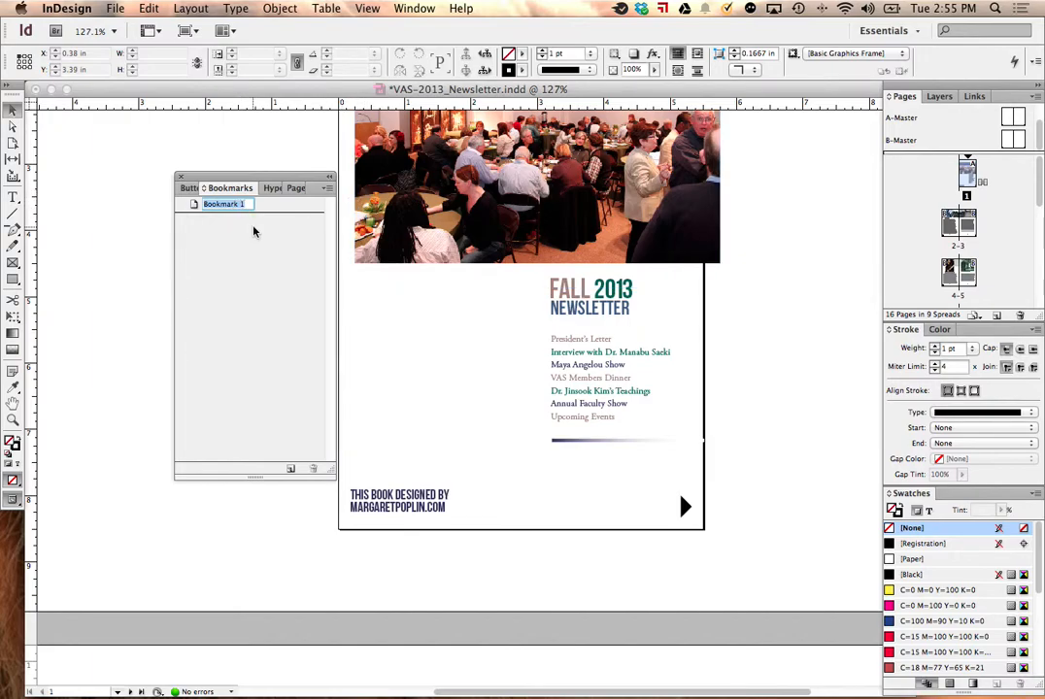
type("Hom")
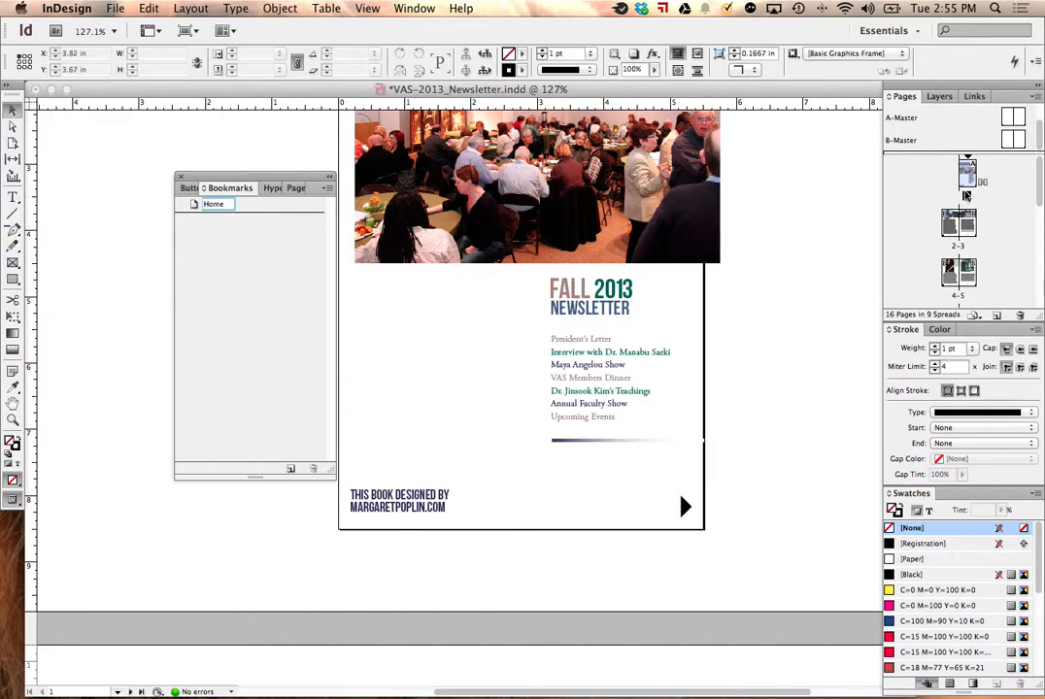
type("e")
Step: Go to the president's letter on pages 2-3 and add a bookmark named Spread 1
double_click(956, 225)
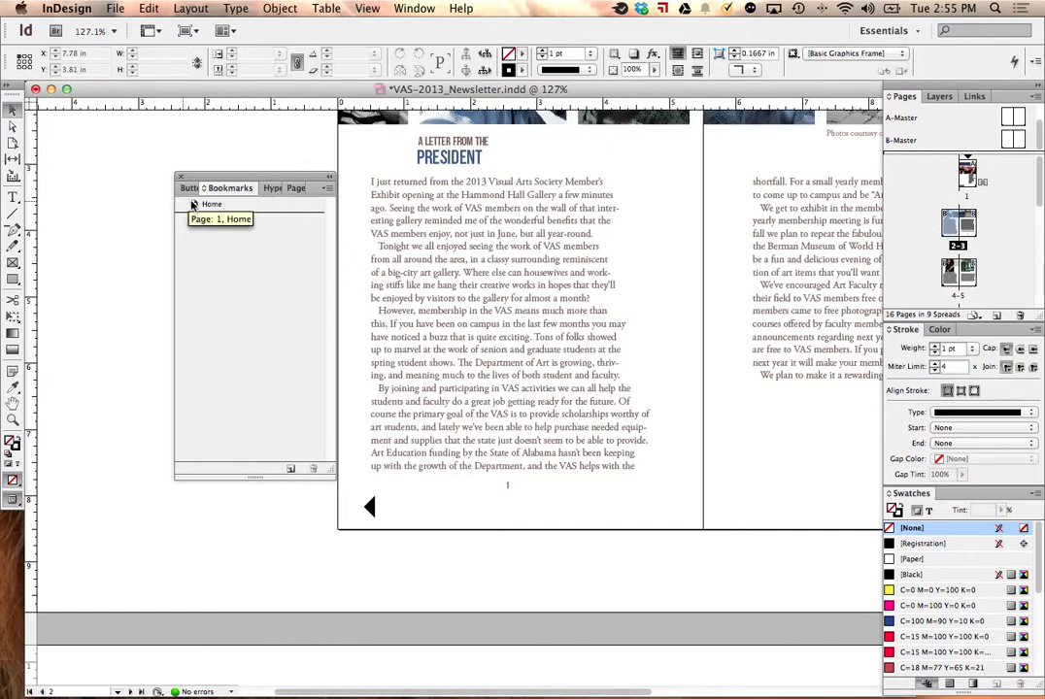
left_click(327, 189)
left_click(356, 194)
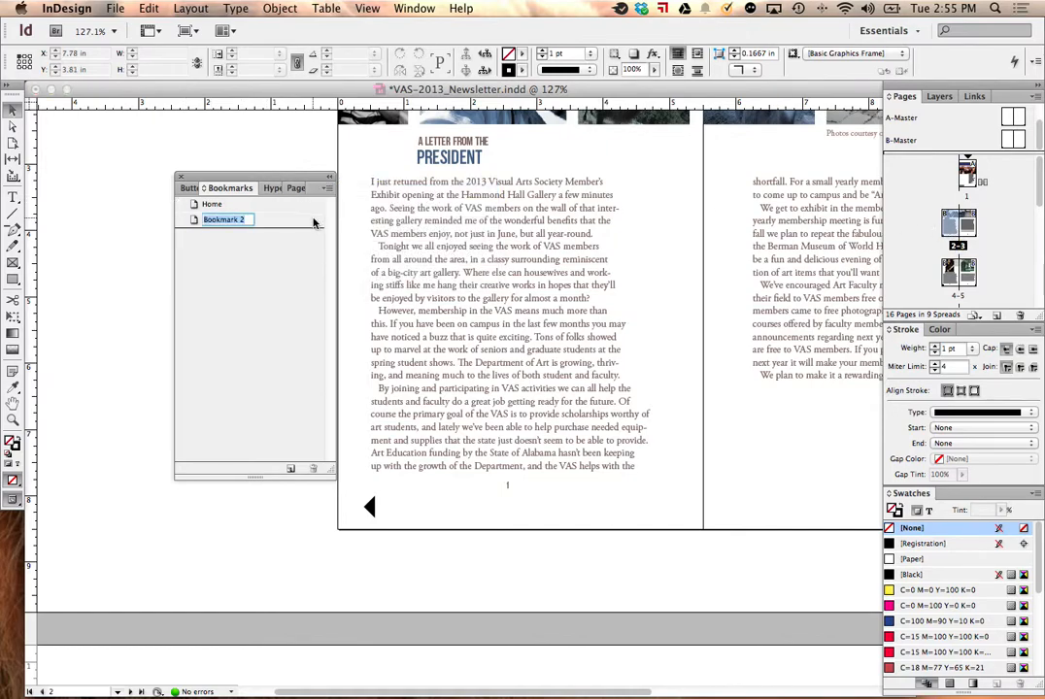
type("I")
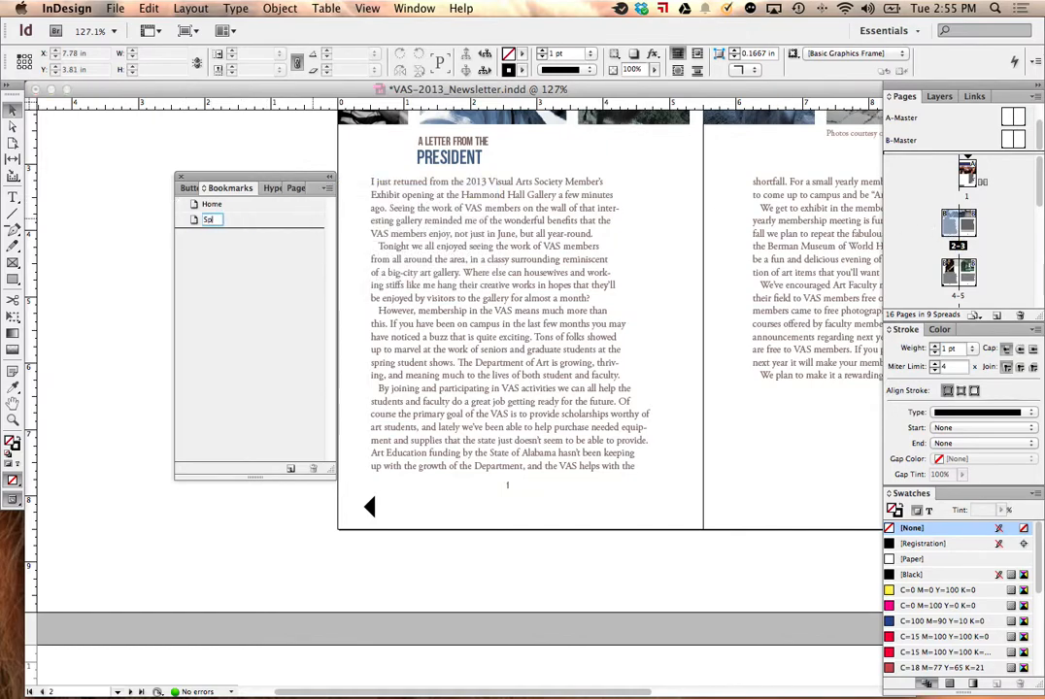
type("pread 1")
Step: Export all pages as spreads to interactive PDF again, replacing the existing Desktop file and accepting the RGB color conversion
left_click(115, 7)
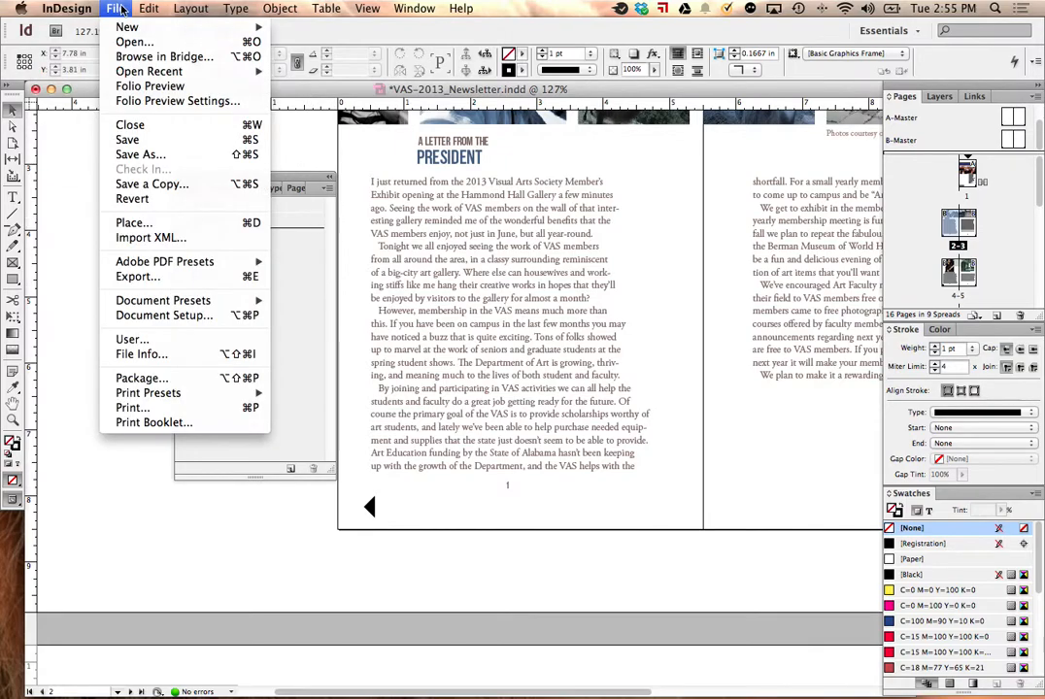
left_click(136, 276)
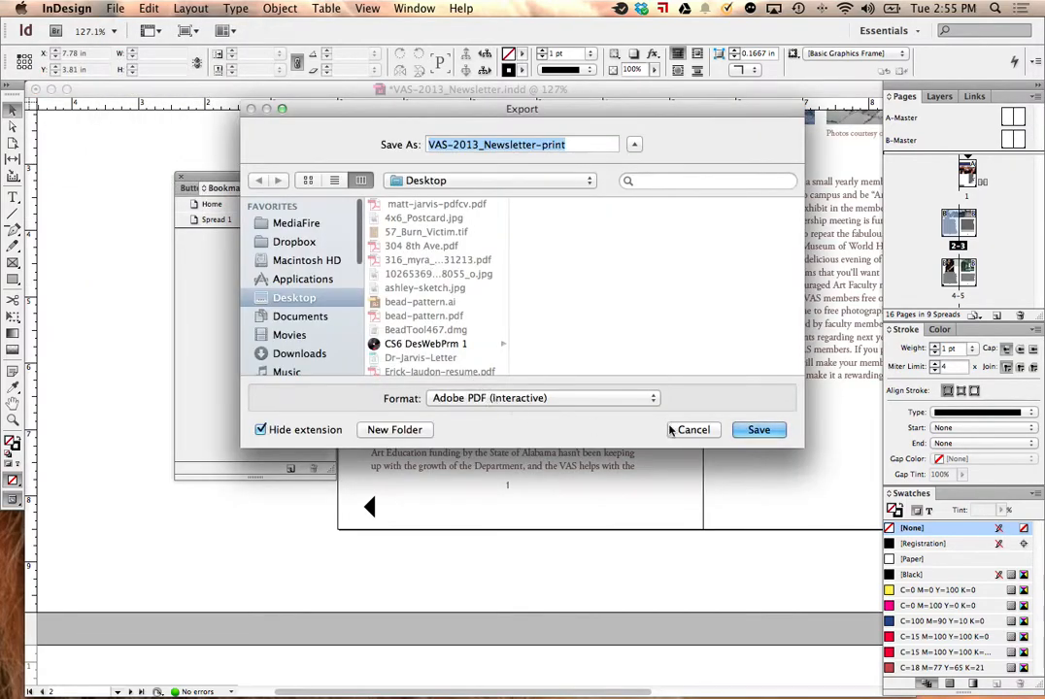
left_click(758, 434)
left_click(633, 216)
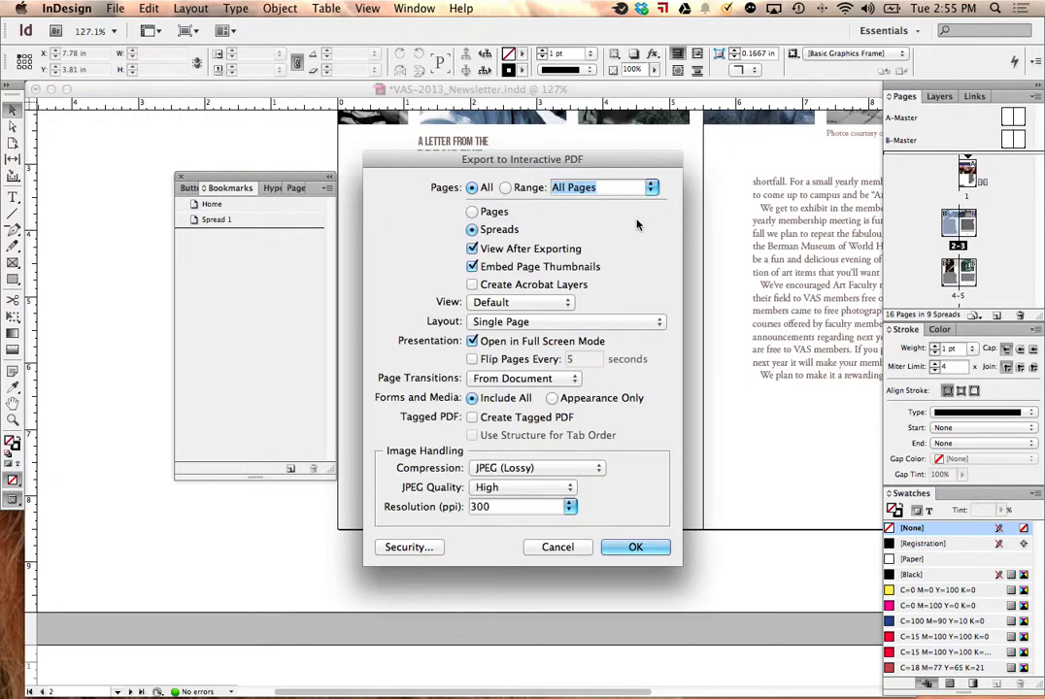
left_click(619, 551)
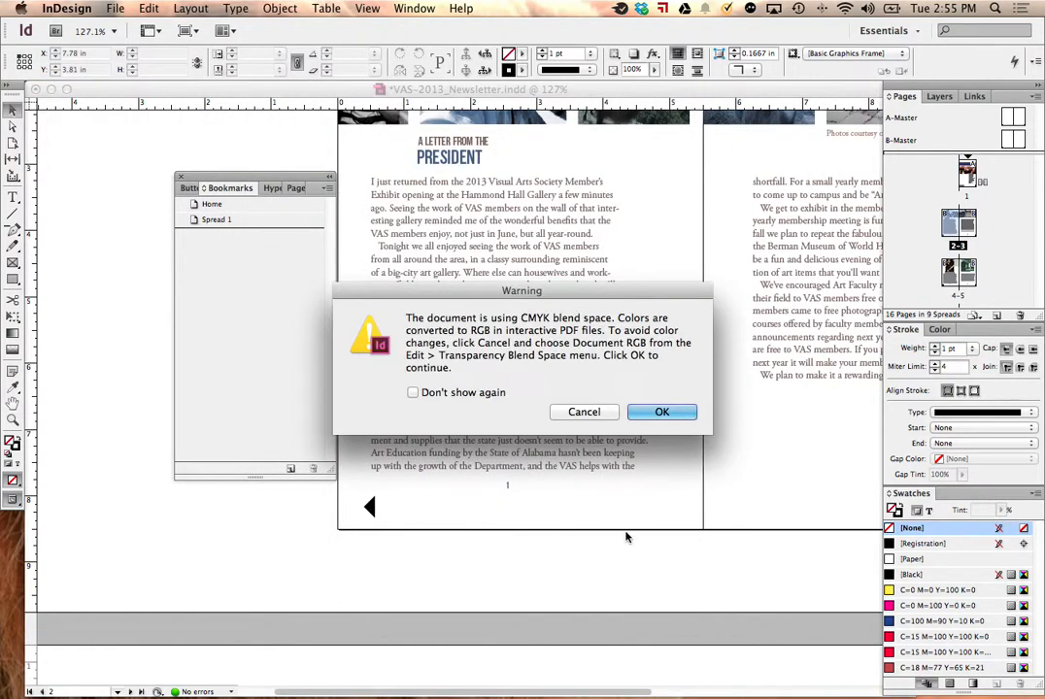
left_click(661, 412)
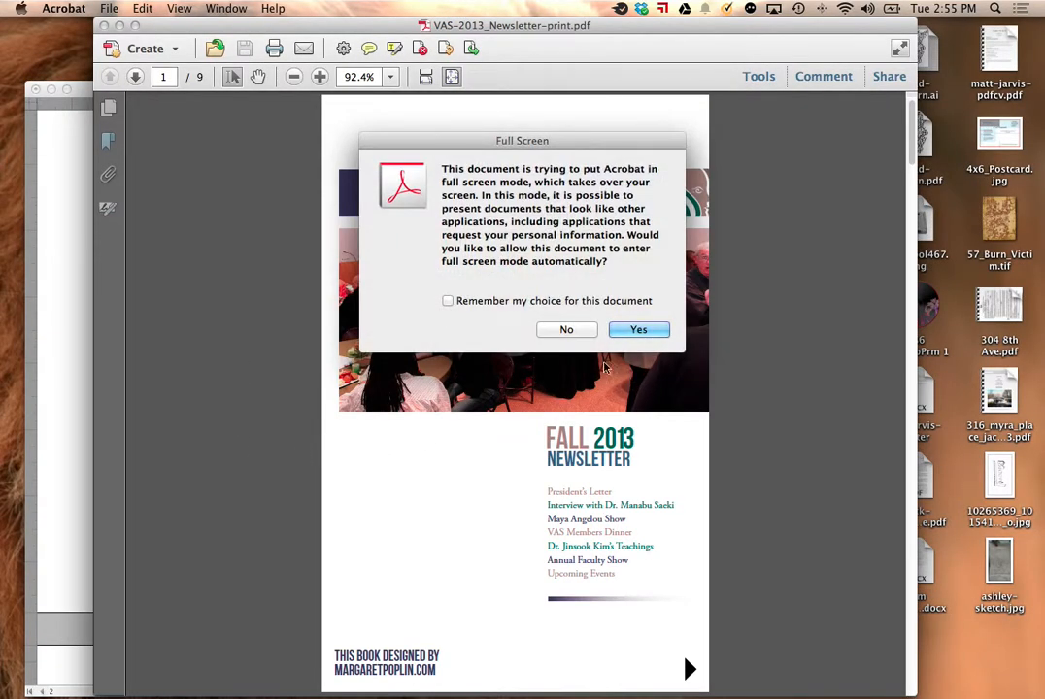
Step: Examine the exported PDF's full-screen cover, page thumbnails, attachments and signatures, and close the PDF
left_click(638, 330)
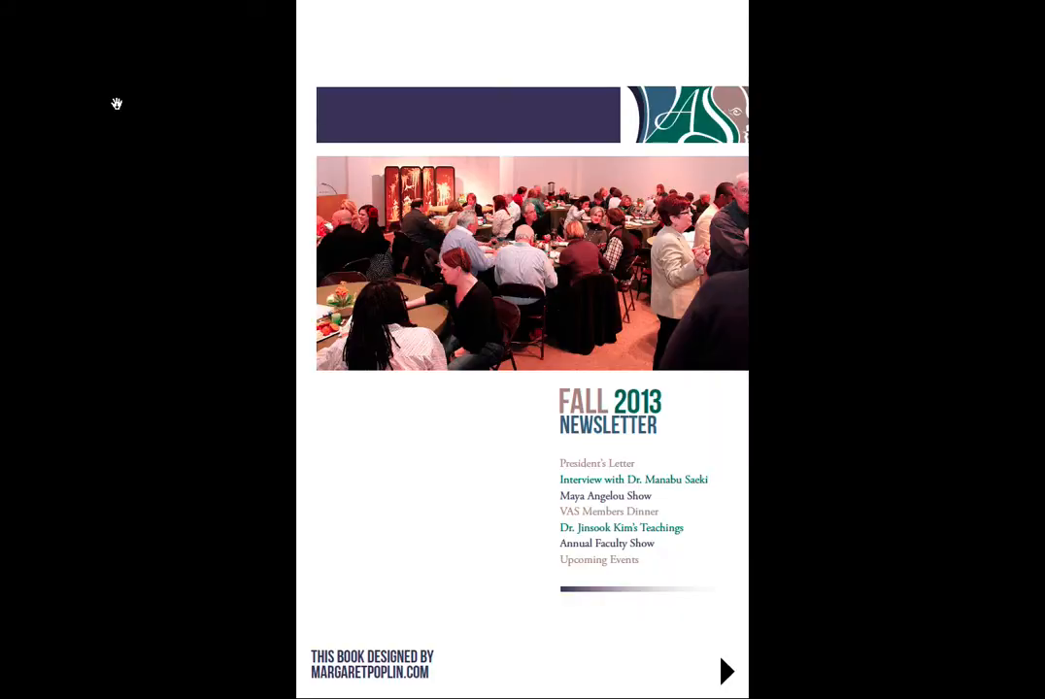
key("Escape")
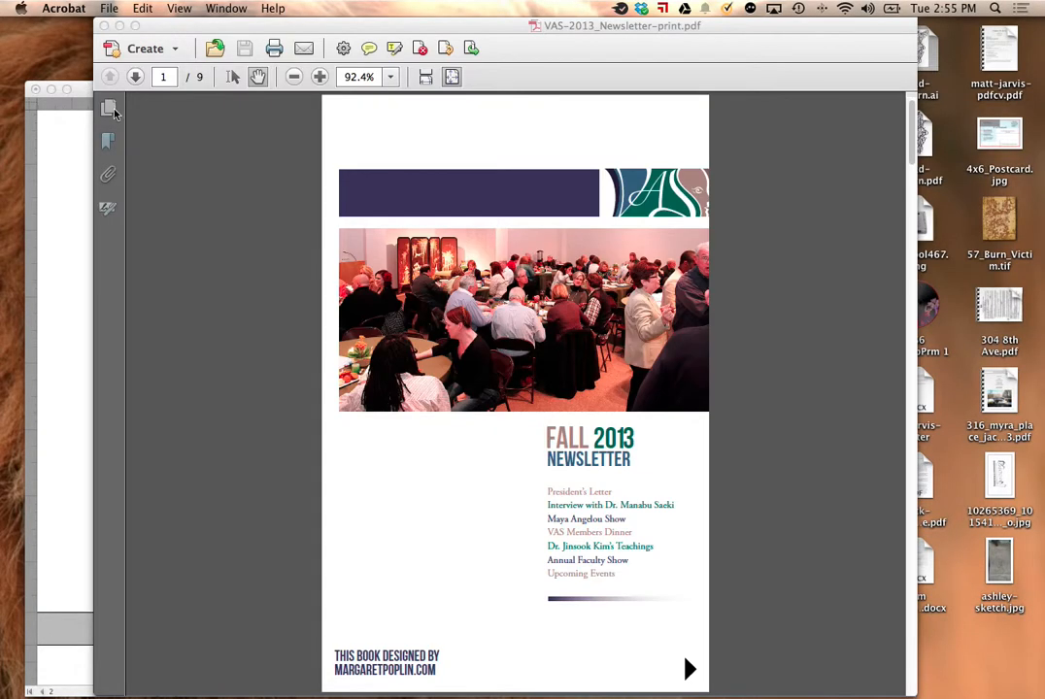
left_click(110, 110)
scroll(208, 218, "down", 5)
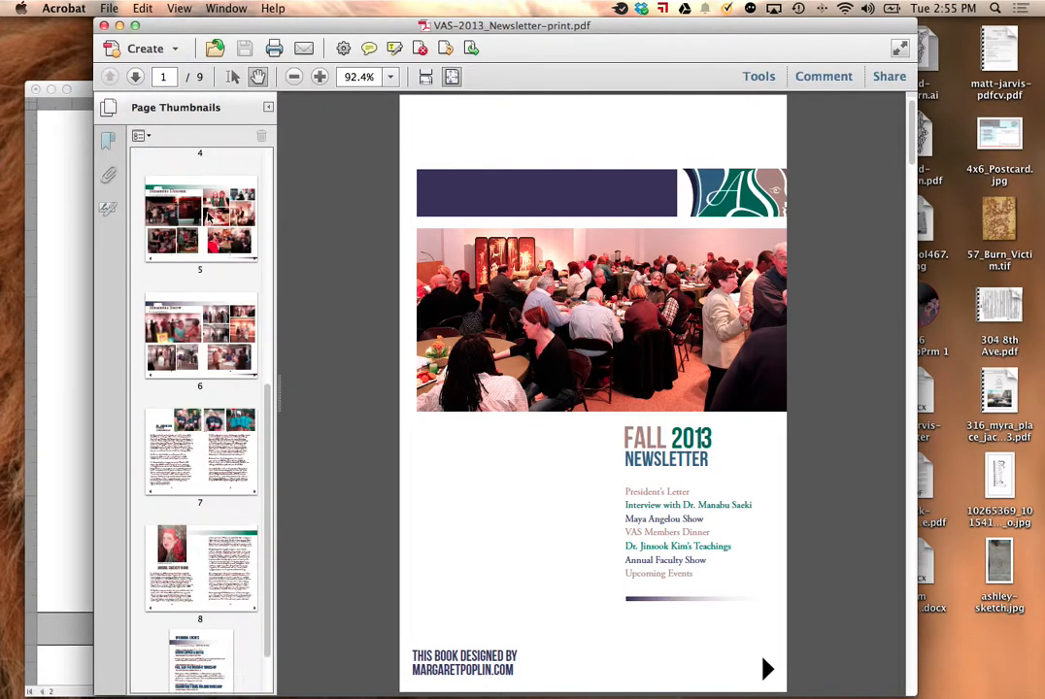
scroll(208, 217, "up", 6)
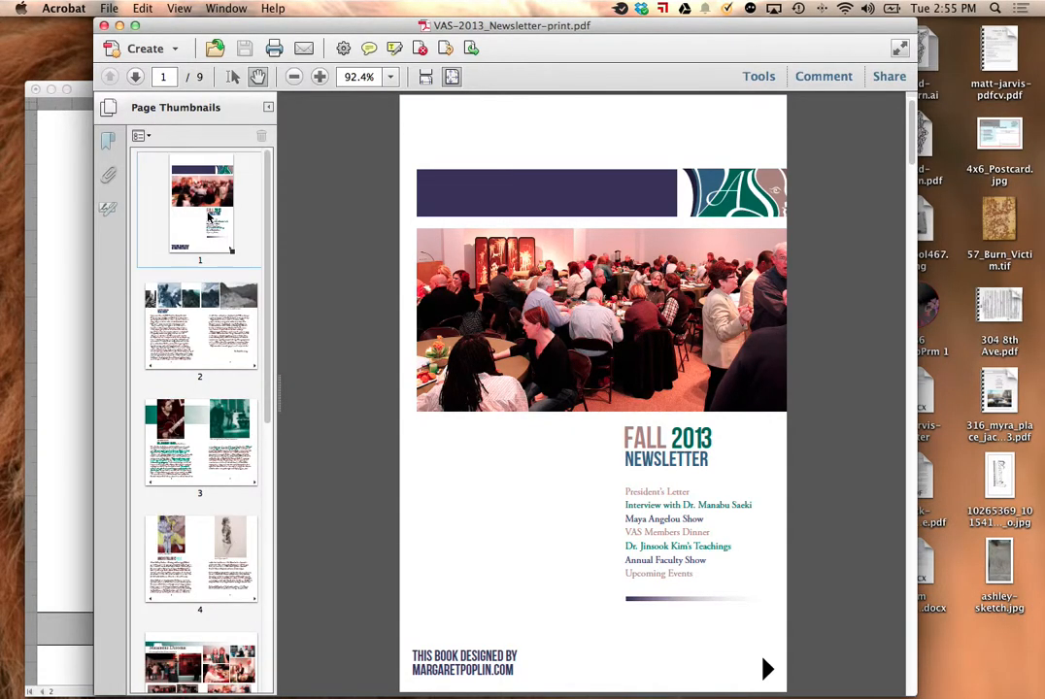
left_click(109, 175)
left_click(108, 207)
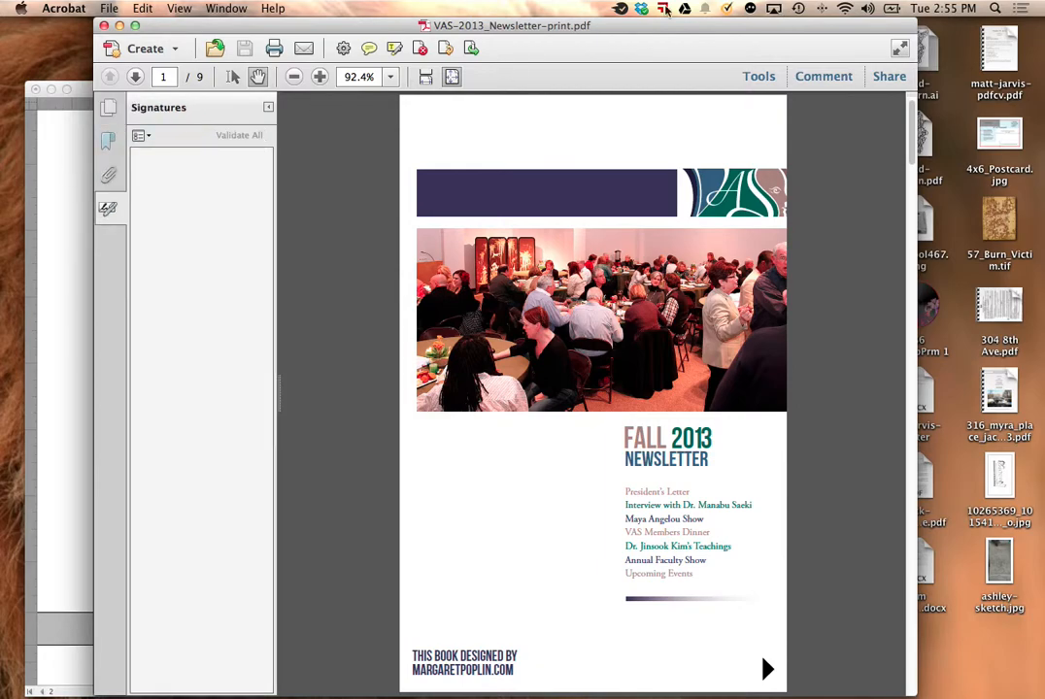
left_click(104, 26)
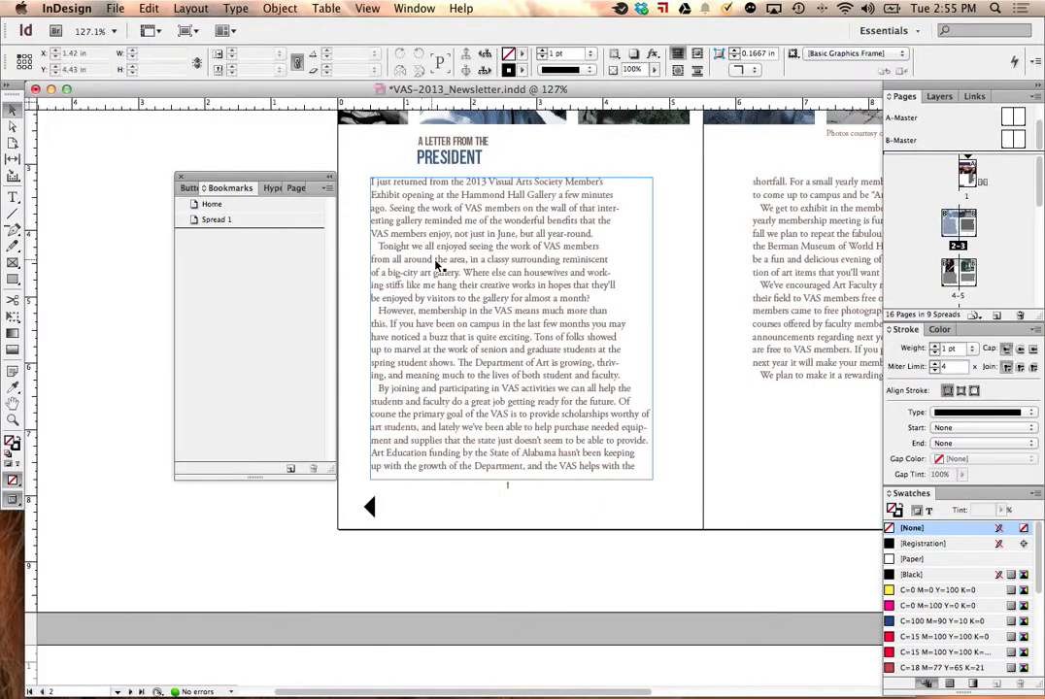
Step: Select the large portrait photo above the president's letter and examine which button and form field types it can take
scroll(436, 265, "up", 5)
left_click(188, 188)
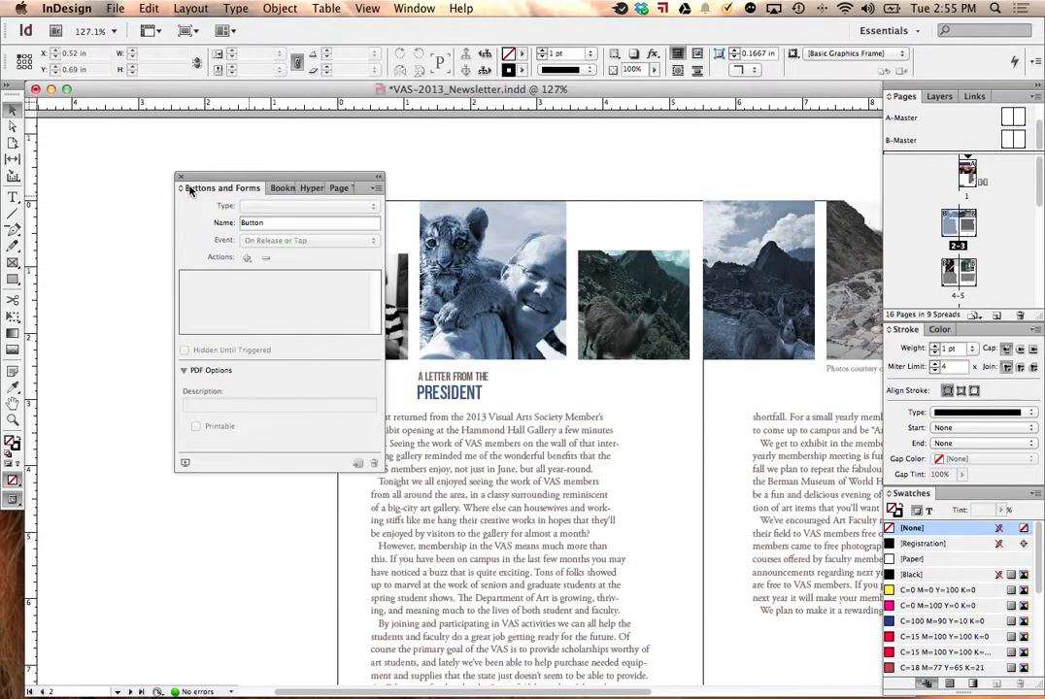
left_click(427, 225)
left_click(376, 189)
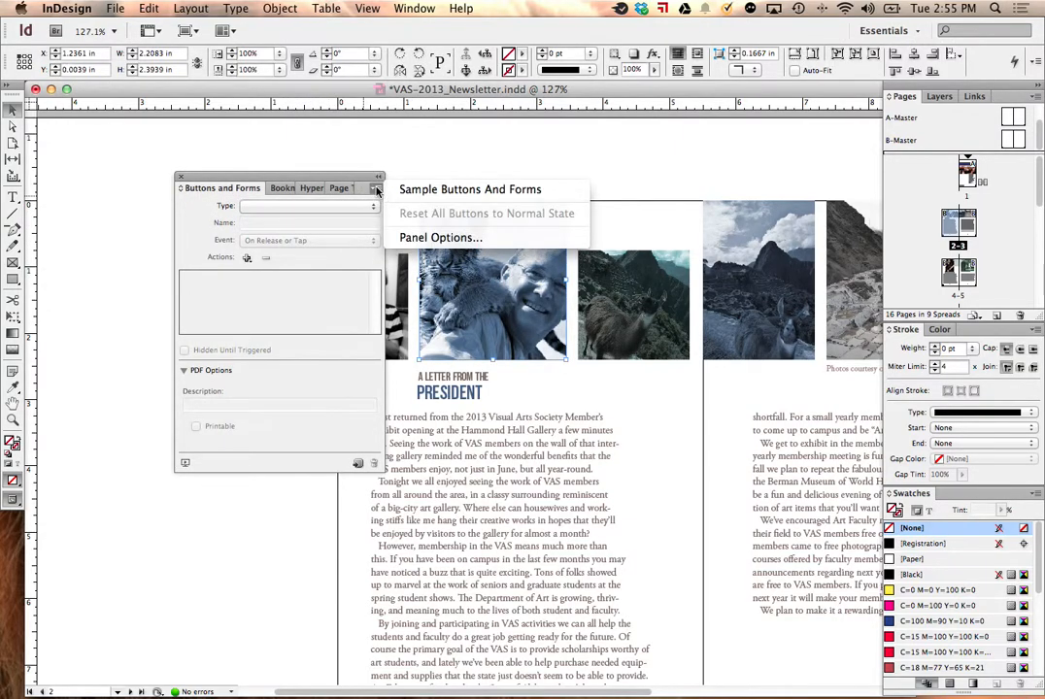
left_click(327, 206)
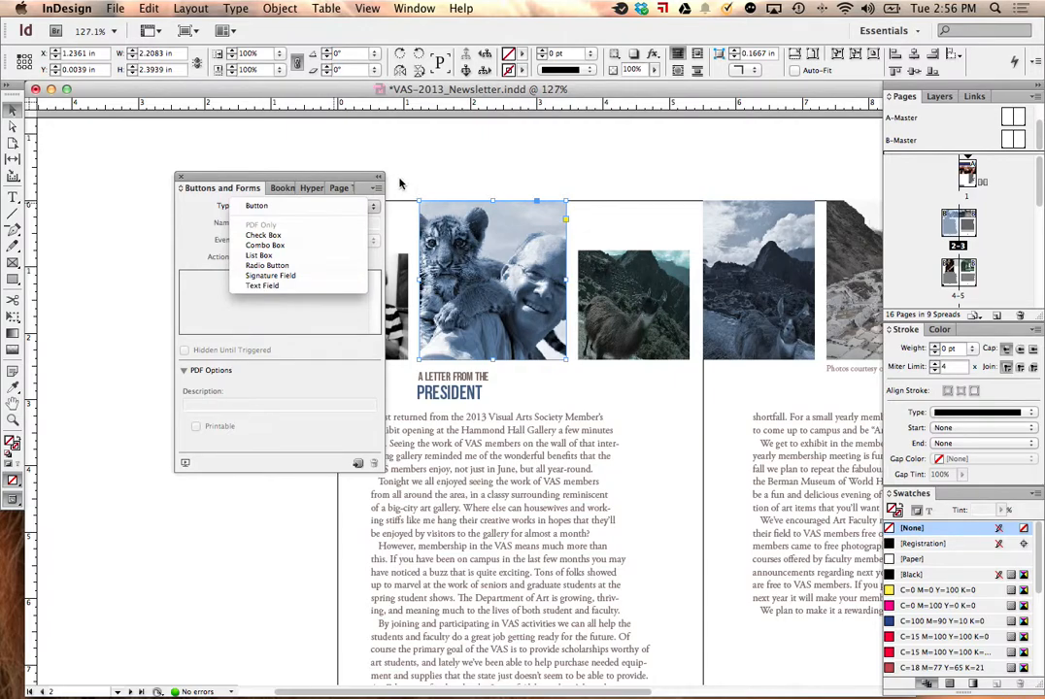
left_click(304, 366)
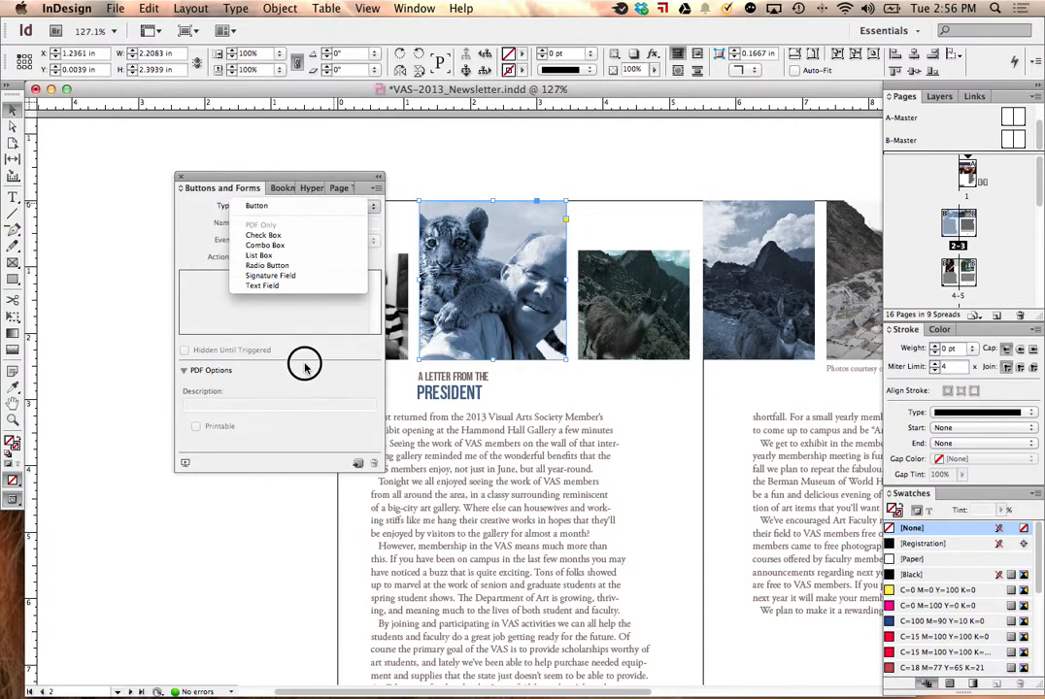
Step: Examine the Hyperlinks commands and the list of available page transitions
left_click(279, 191)
left_click(279, 189)
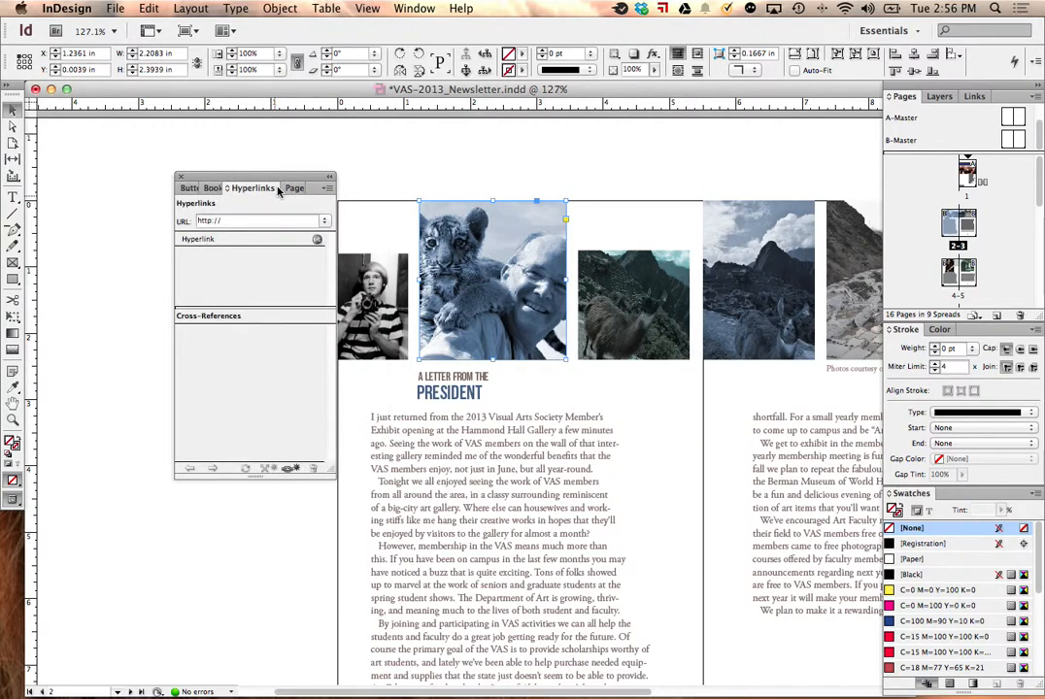
left_click(324, 189)
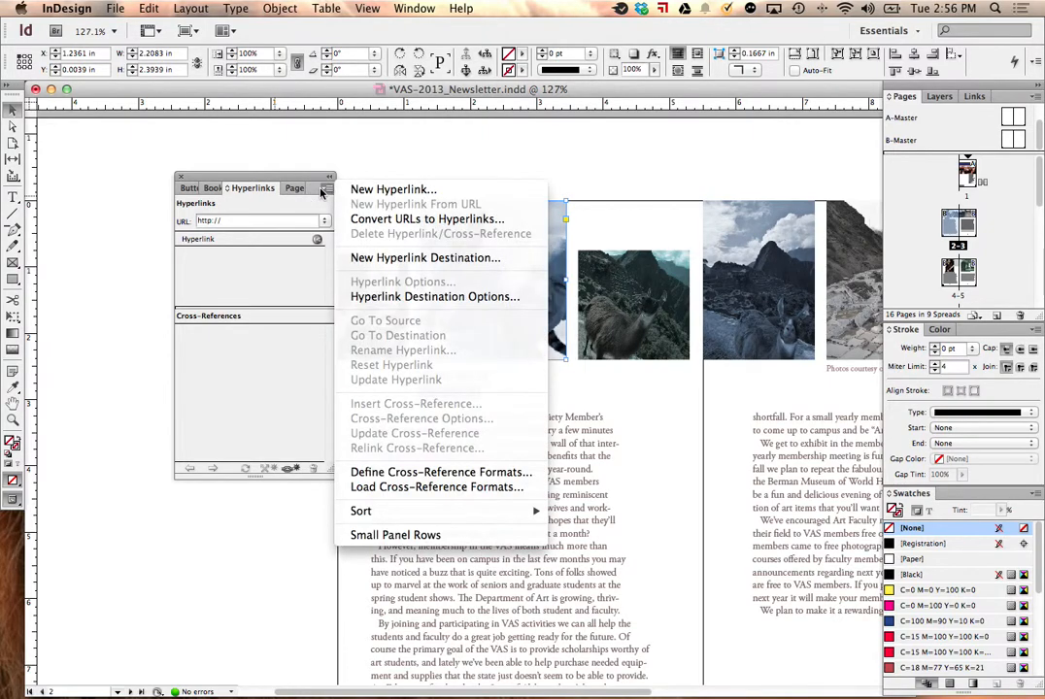
left_click(292, 195)
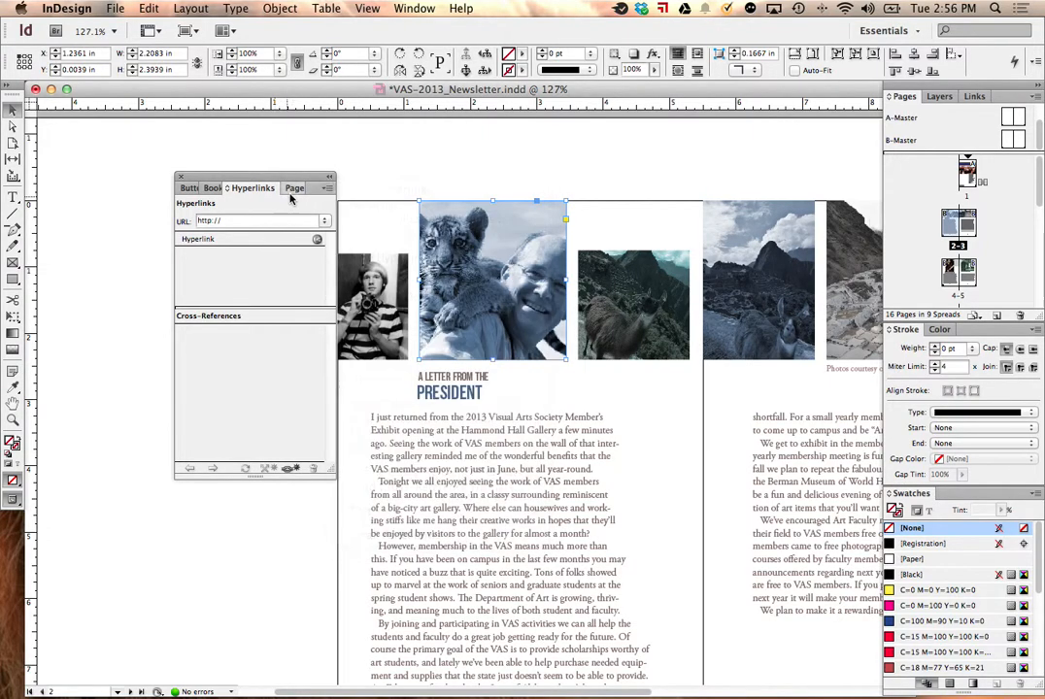
left_click(294, 189)
left_click(267, 284)
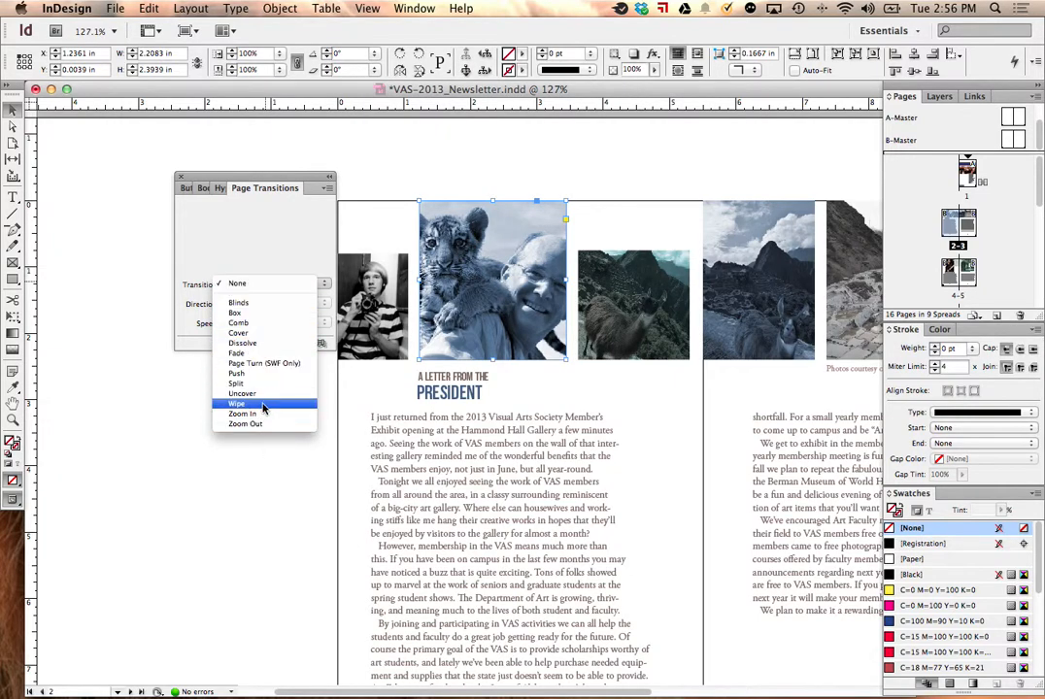
left_click(265, 227)
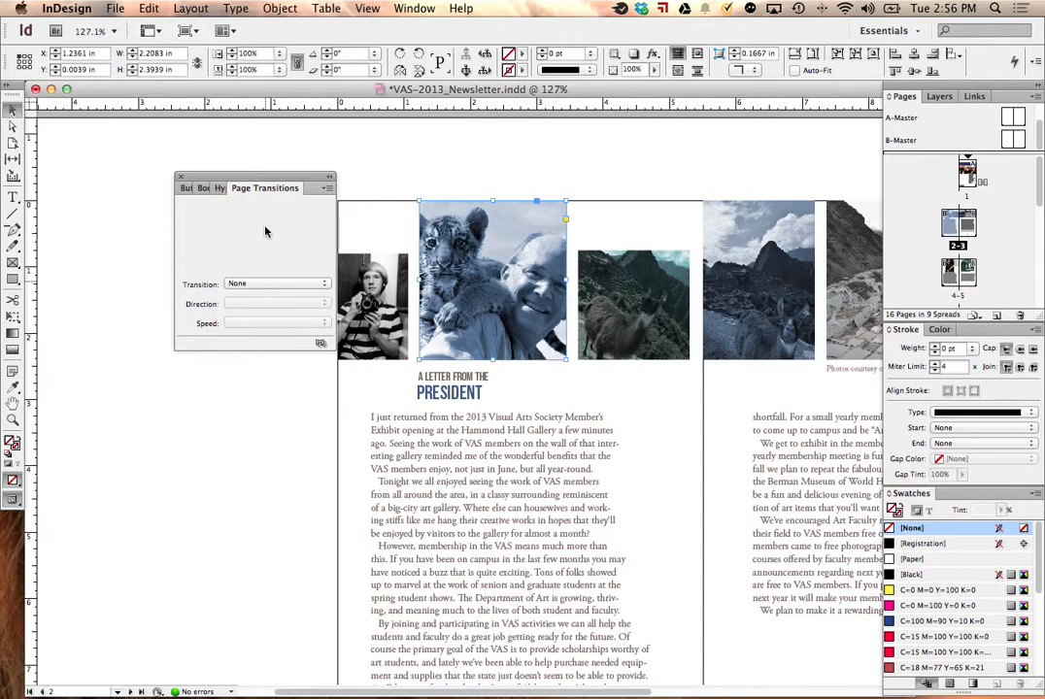
Step: Review the file formats available for export, cancel the export and deselect the photo
left_click(114, 8)
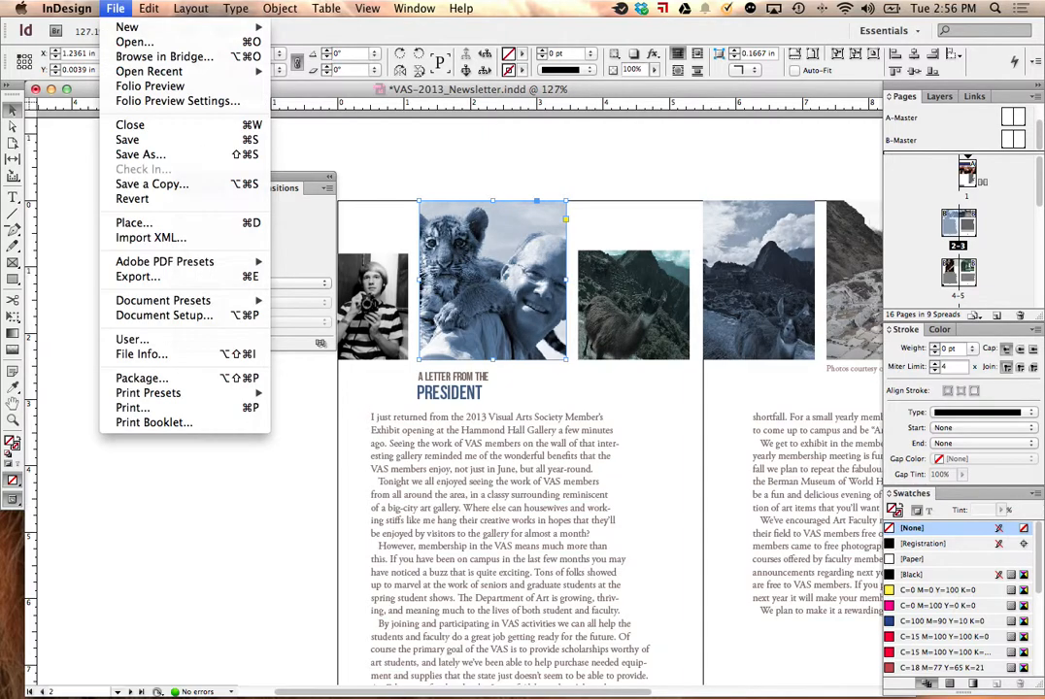
left_click(147, 276)
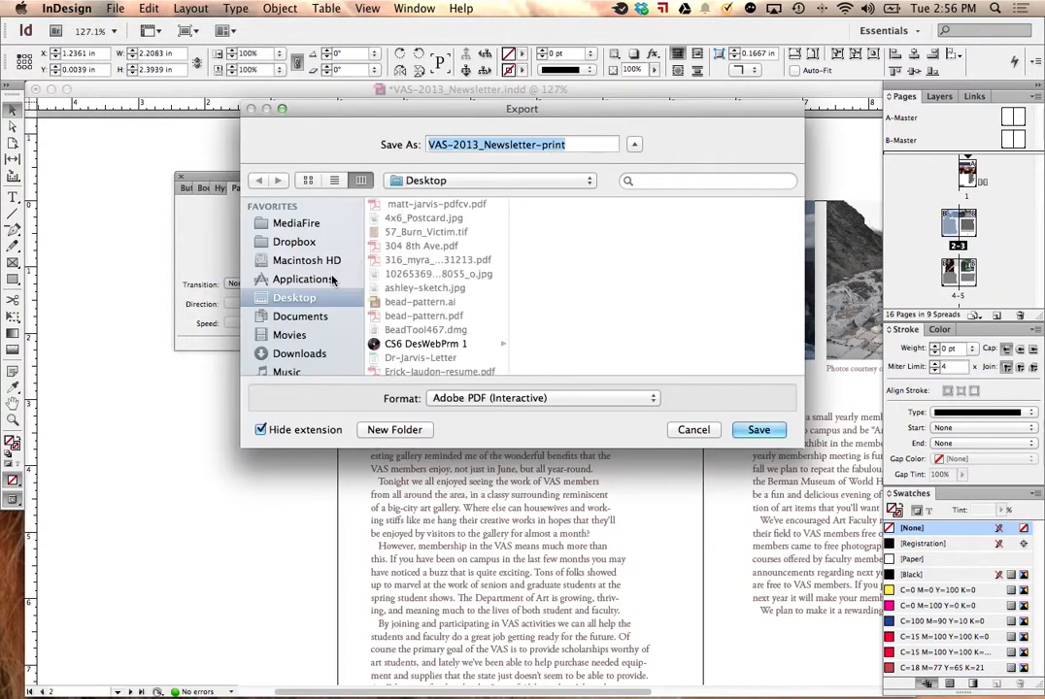
left_click(523, 398)
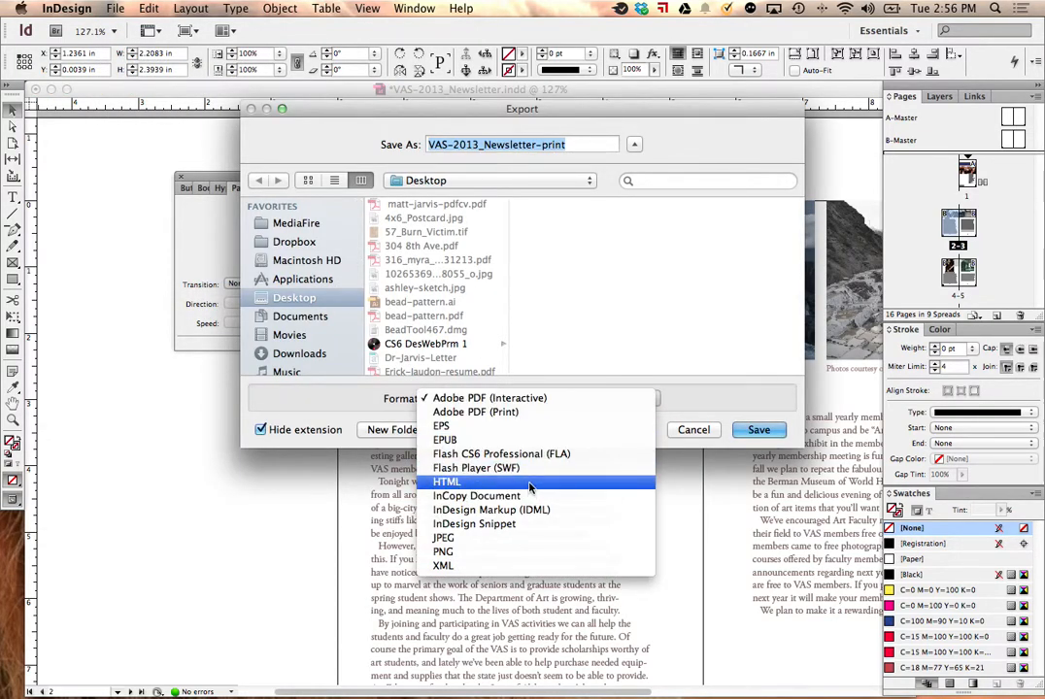
left_click(688, 427)
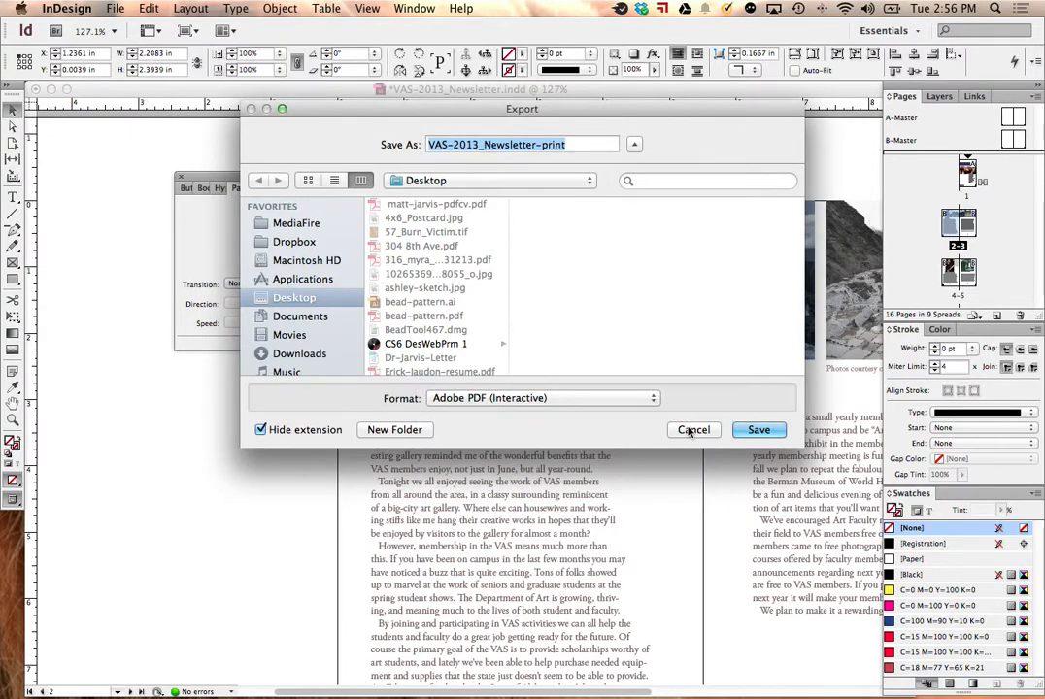
left_click(689, 430)
left_click(506, 158)
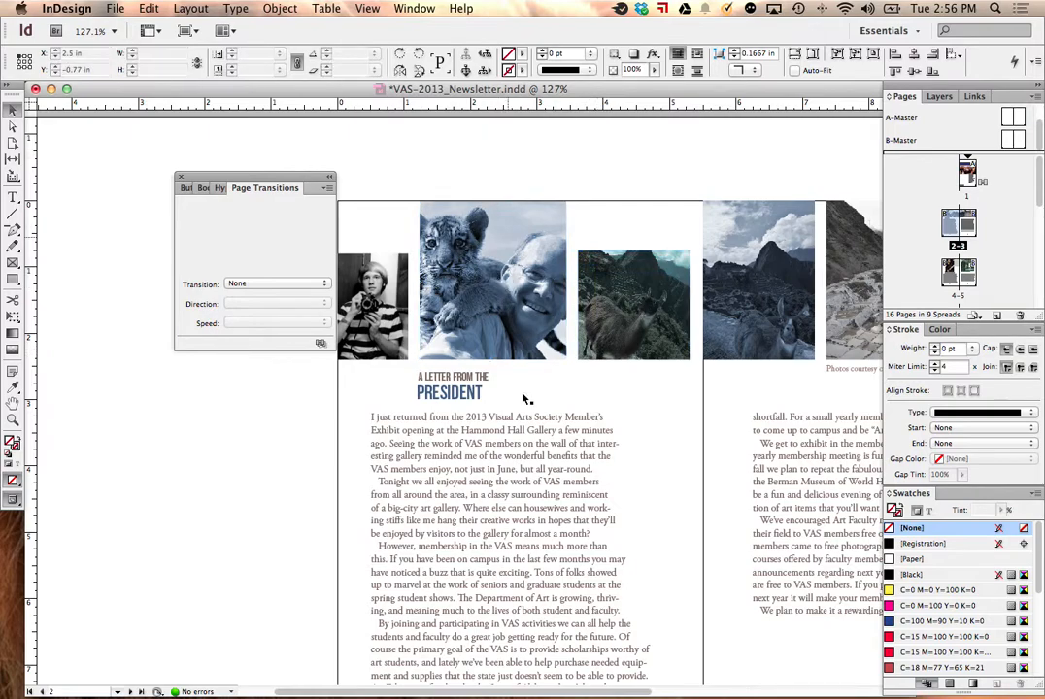
Step: Open B-Master and place a copy of its back arrow on the pasteboard, rotated -90° so it points up
mouse_move(618, 695)
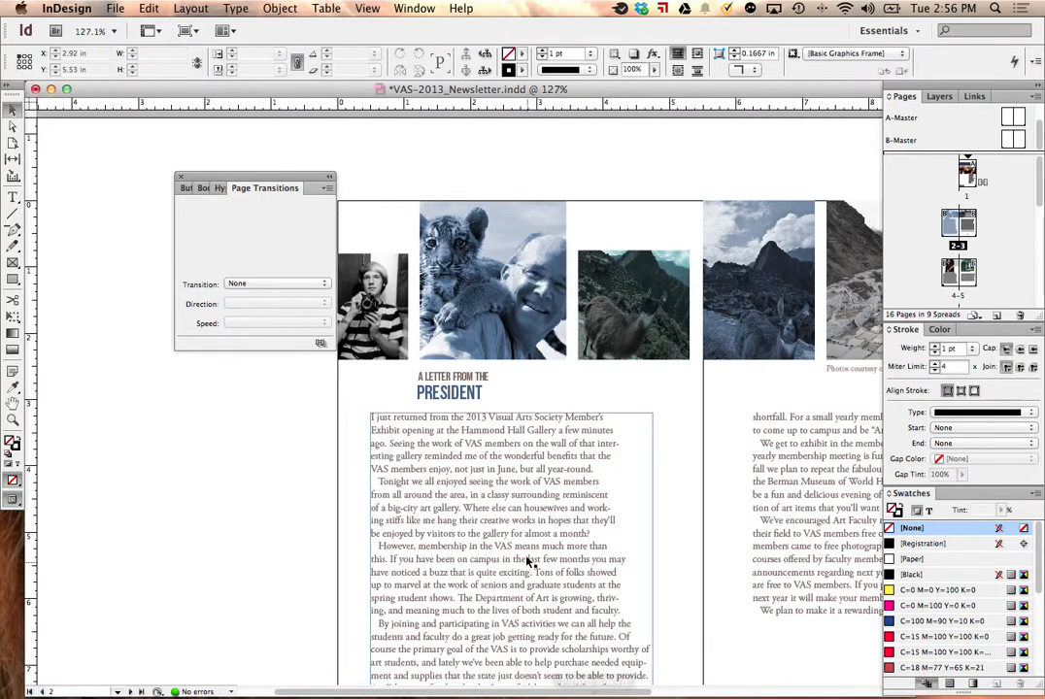
scroll(424, 252, "up", 10)
scroll(583, 292, "right", 5)
scroll(583, 291, "left", 5)
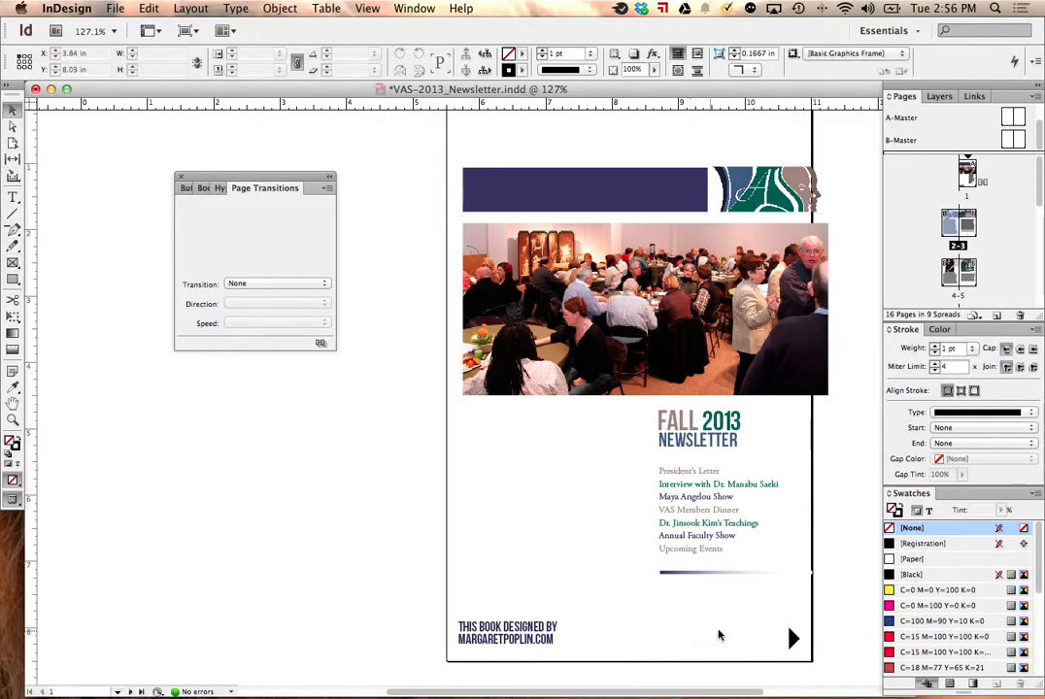
left_click(789, 636)
double_click(1010, 140)
left_click_drag(448, 638, 163, 423)
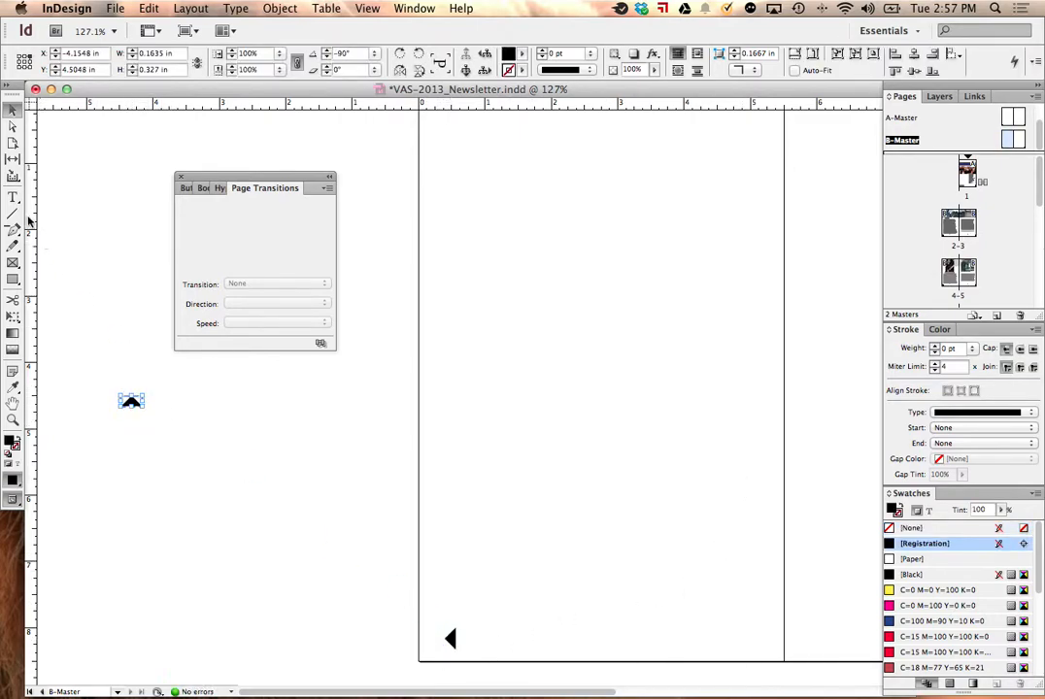
Step: Draw a rectangle about 0.16 by 0.18 in beneath the upward triangle and fill it with [Registration]
left_click(13, 280)
left_click_drag(125, 401, 137, 414)
left_click(9, 108)
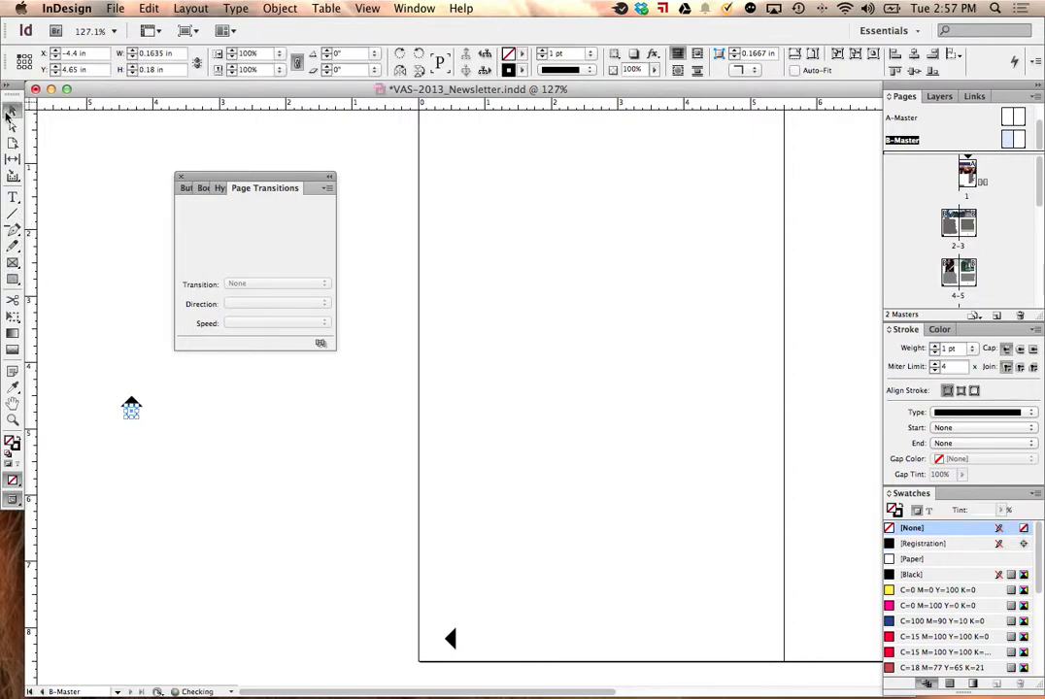
left_click(930, 544)
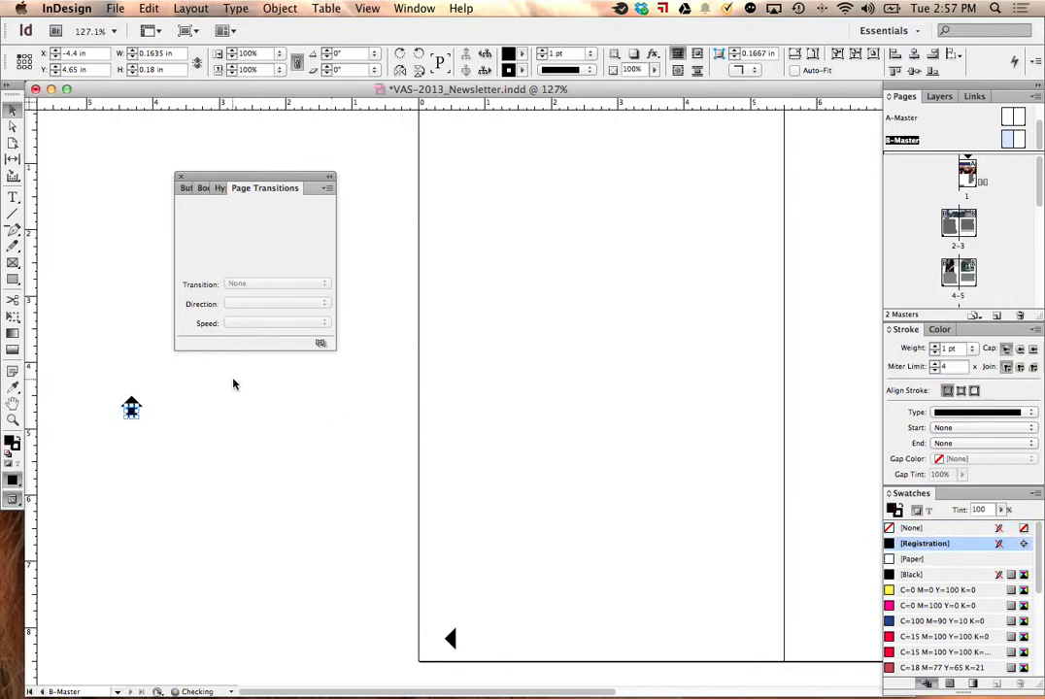
Step: Select the triangle and rectangle together and place them just beside the back arrow on B-Master, at about X 0.7 in, Y 8.0 in
left_click_drag(127, 368, 209, 465)
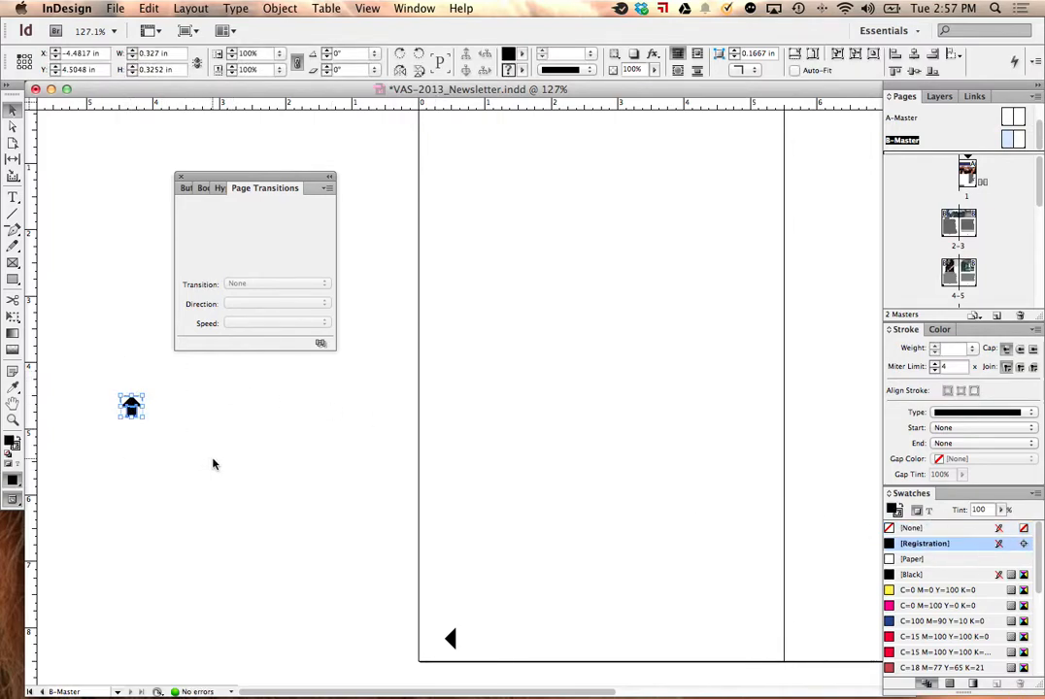
left_click(215, 460)
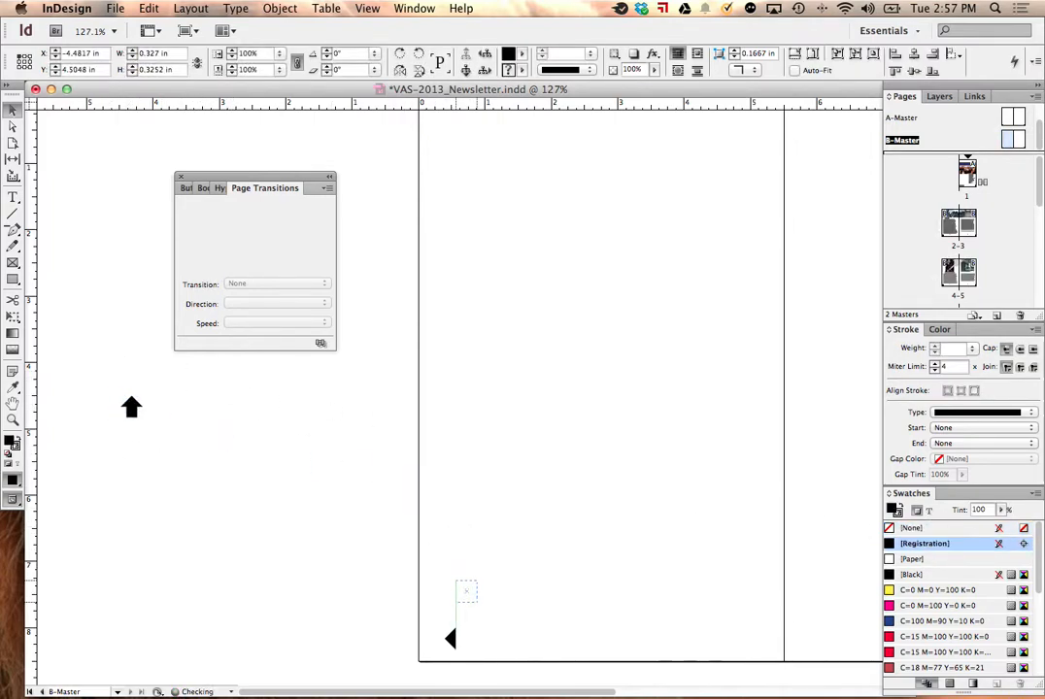
left_click(475, 638)
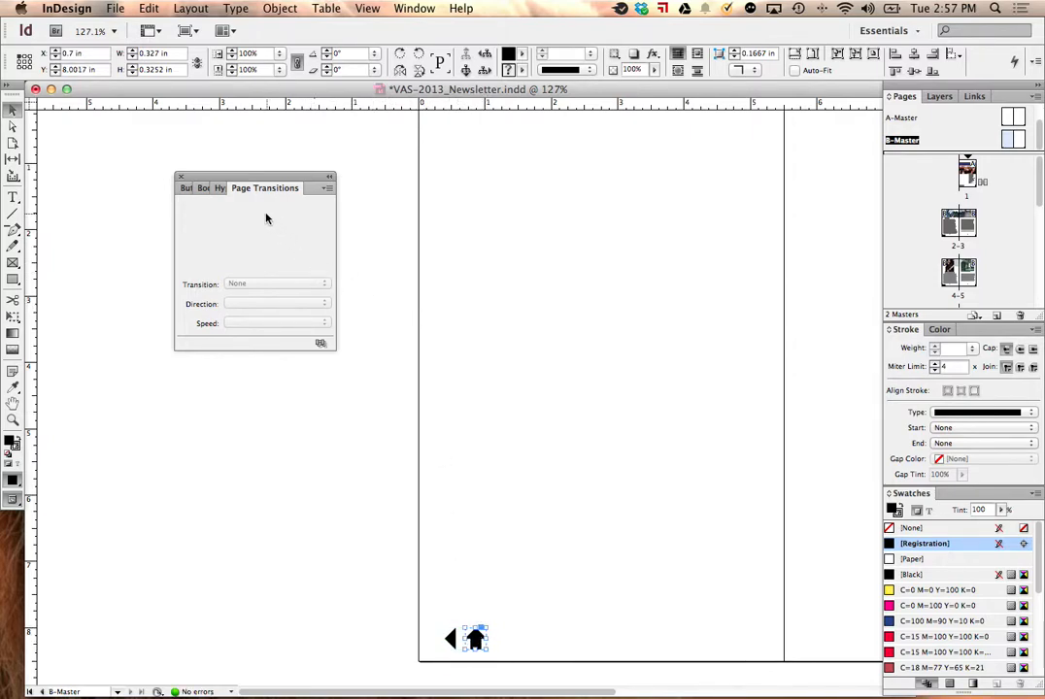
Step: Try to convert the grouped up arrow into a button in Buttons and Forms
left_click(221, 188)
left_click(209, 189)
left_click(184, 186)
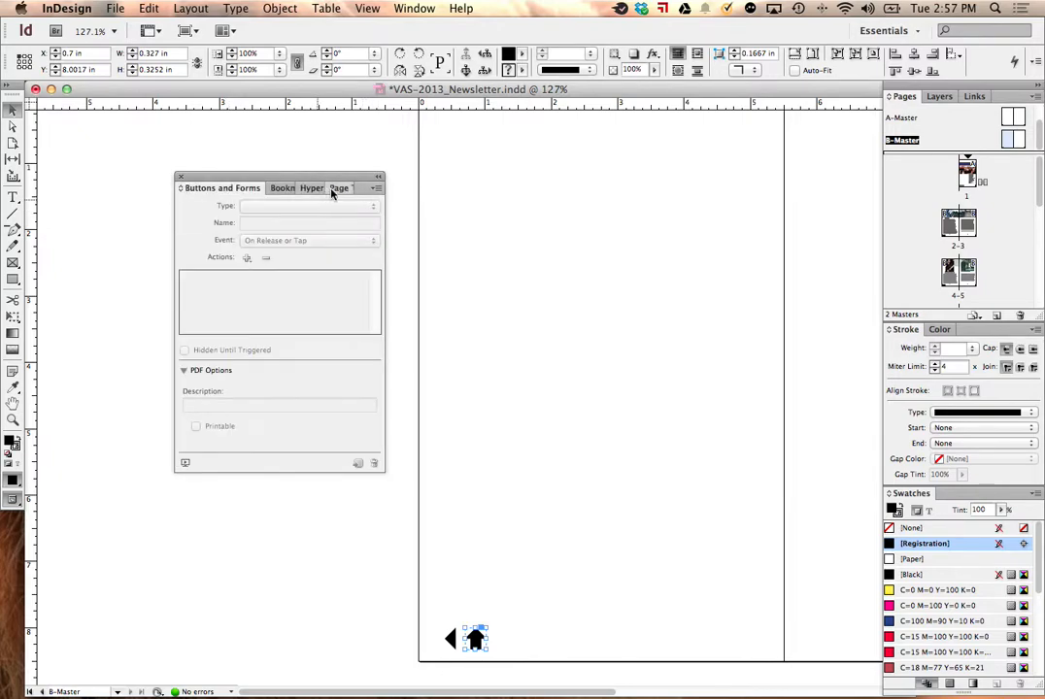
left_click(376, 187)
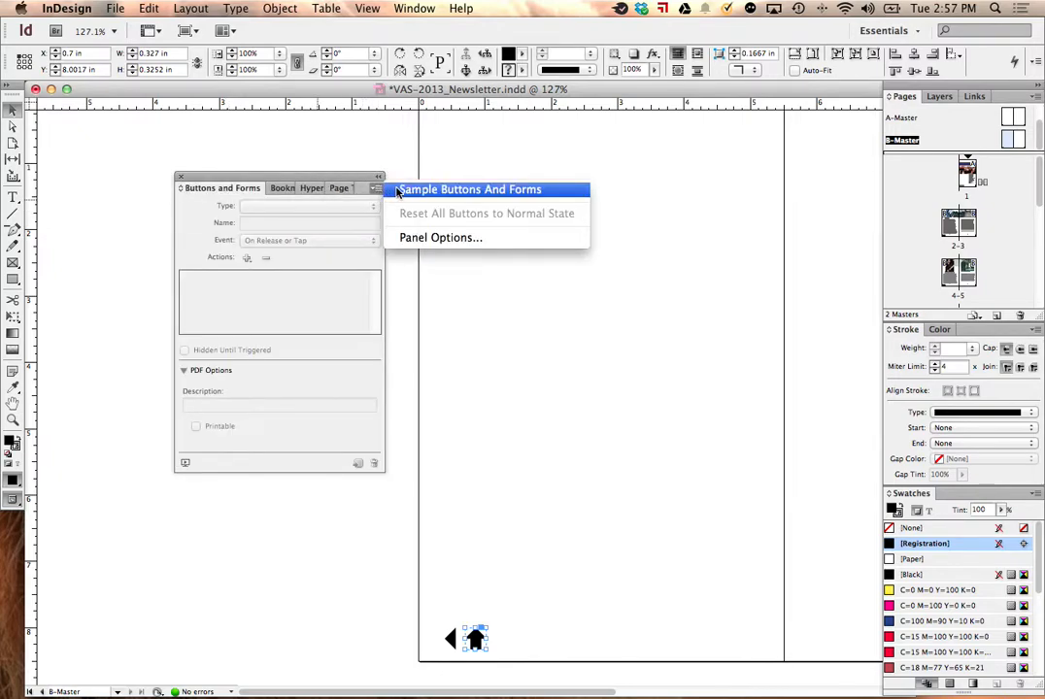
left_click(332, 211)
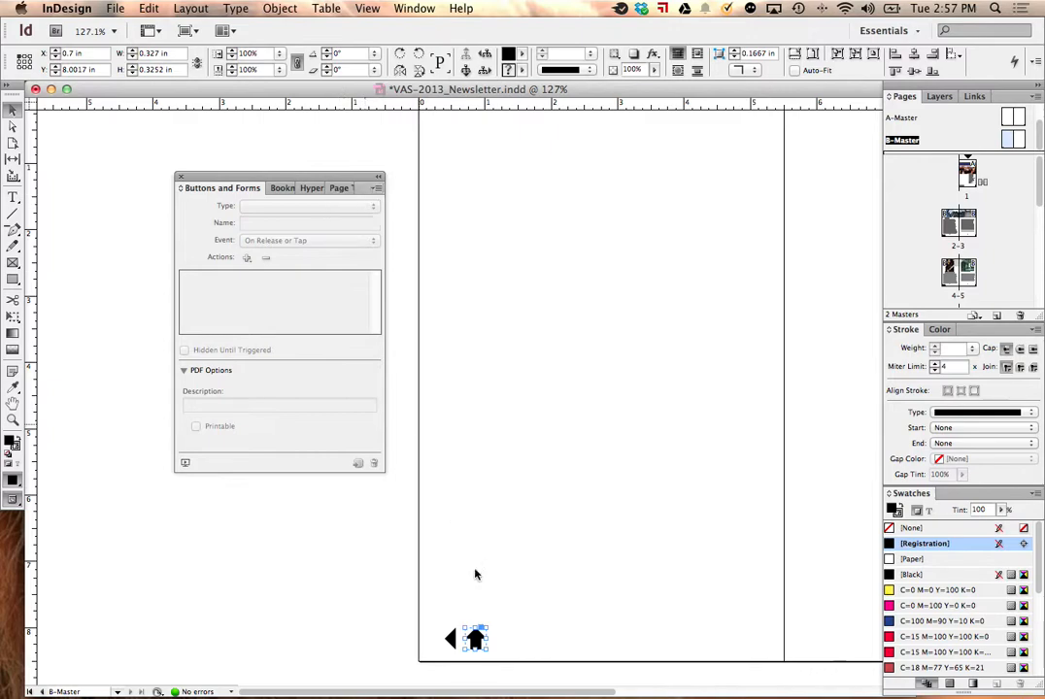
left_click(377, 189)
left_click(355, 244)
Step: Show the Pathfinder options and ungroup the up arrow into its triangle and rectangle
left_click(279, 9)
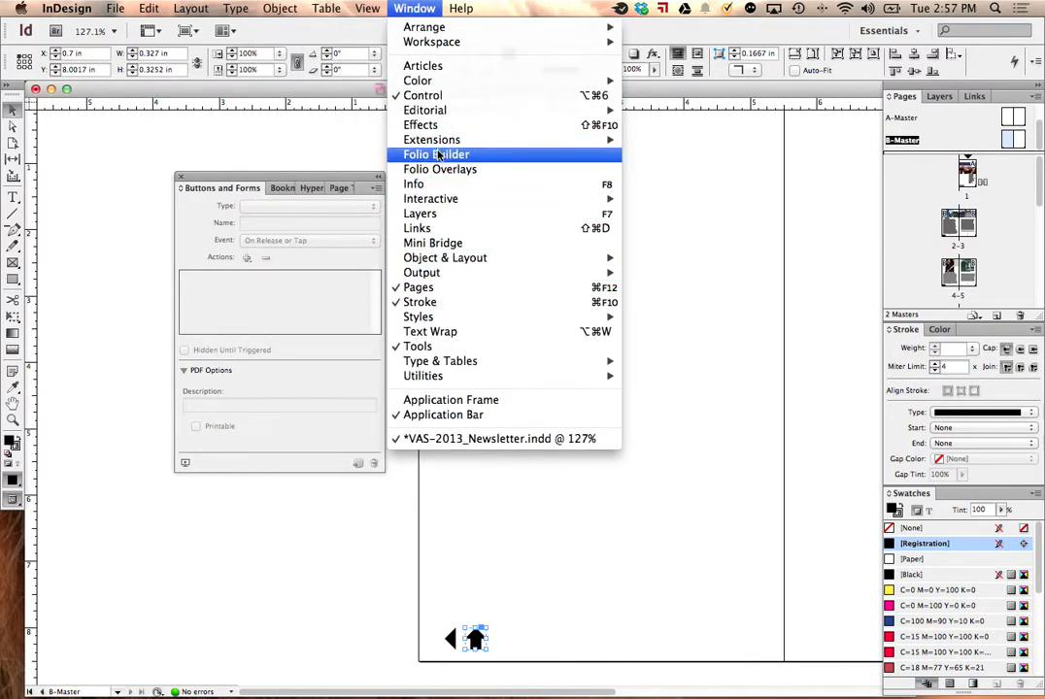
mouse_move(442, 142)
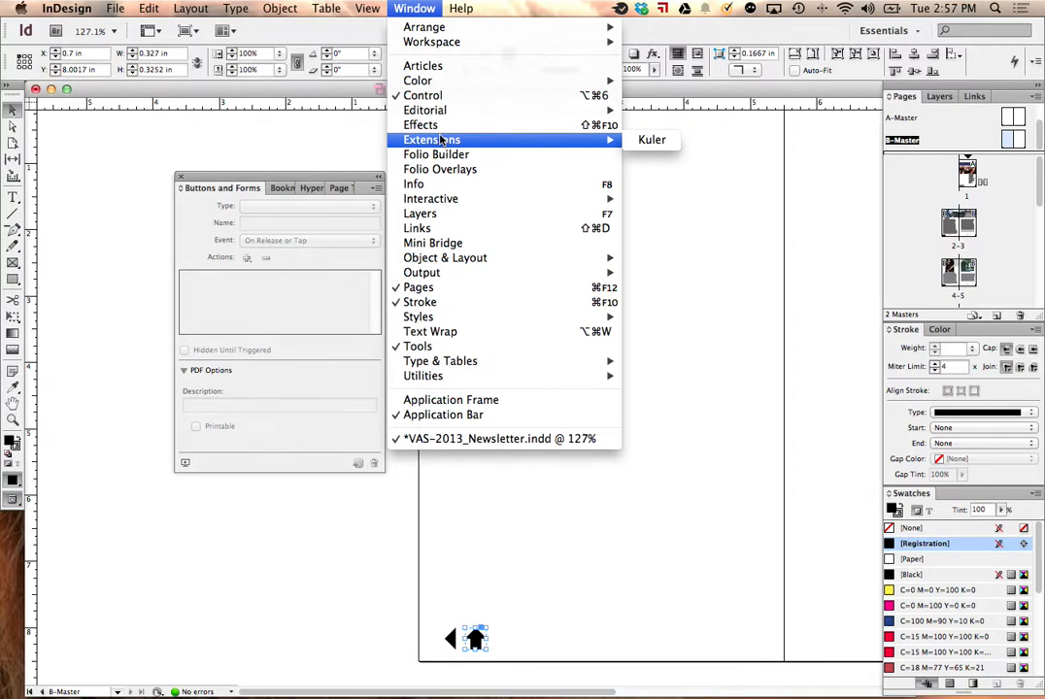
mouse_move(483, 260)
left_click(674, 275)
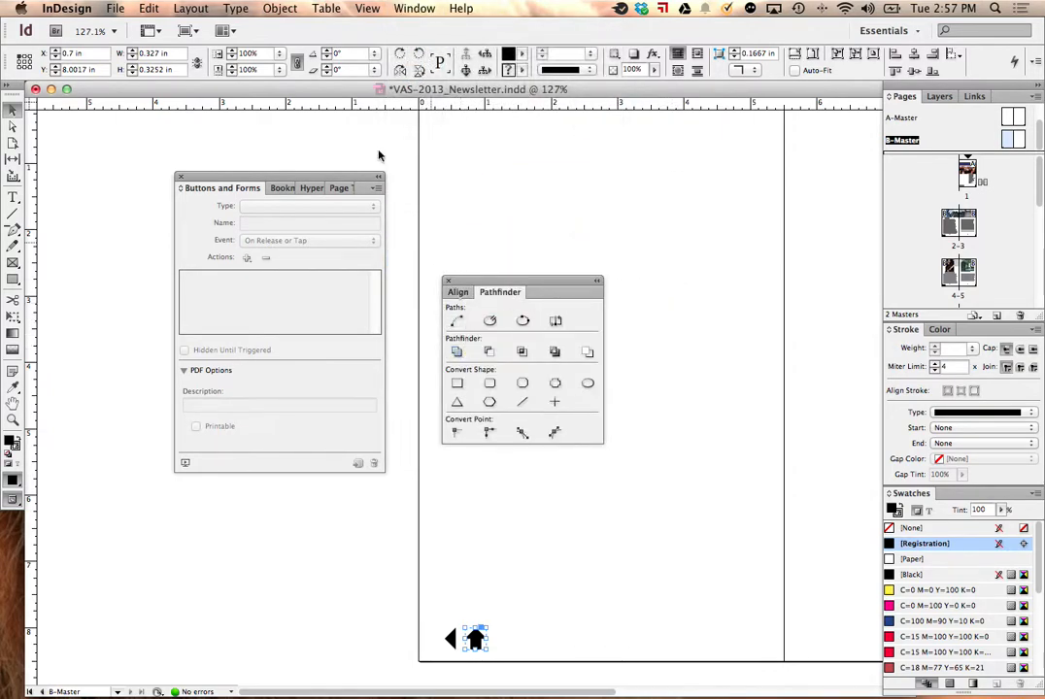
left_click(280, 8)
left_click(291, 99)
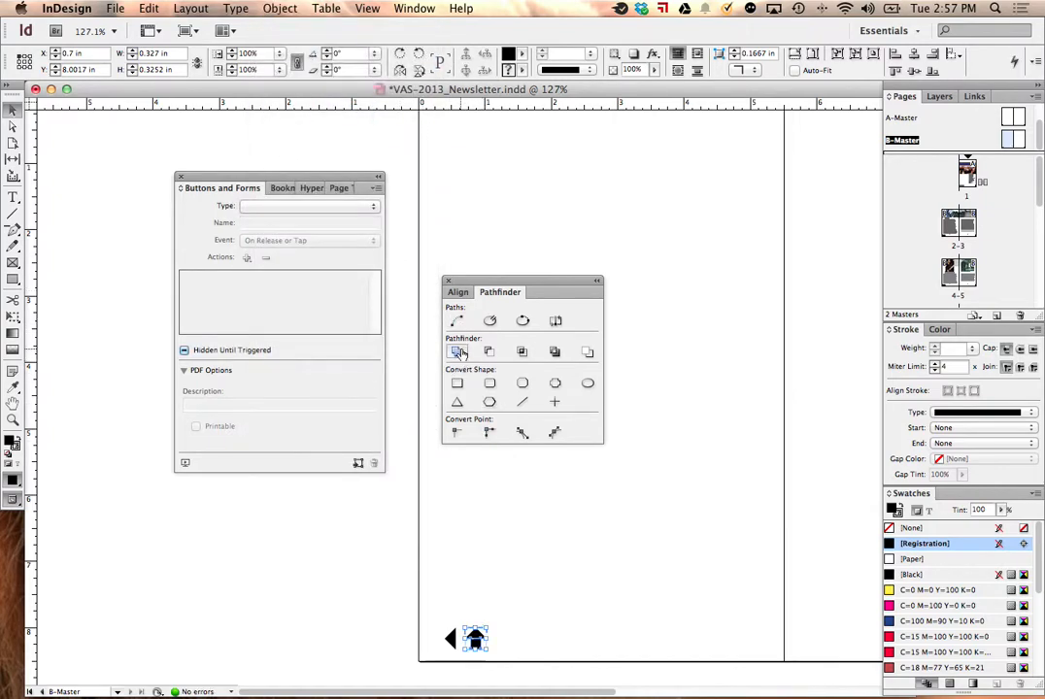
Step: Try to unite the up arrow's triangle and rectangle into a single shape with Pathfinder
left_click(515, 539)
left_click_drag(520, 584, 474, 642)
left_click(484, 646)
left_click(479, 645)
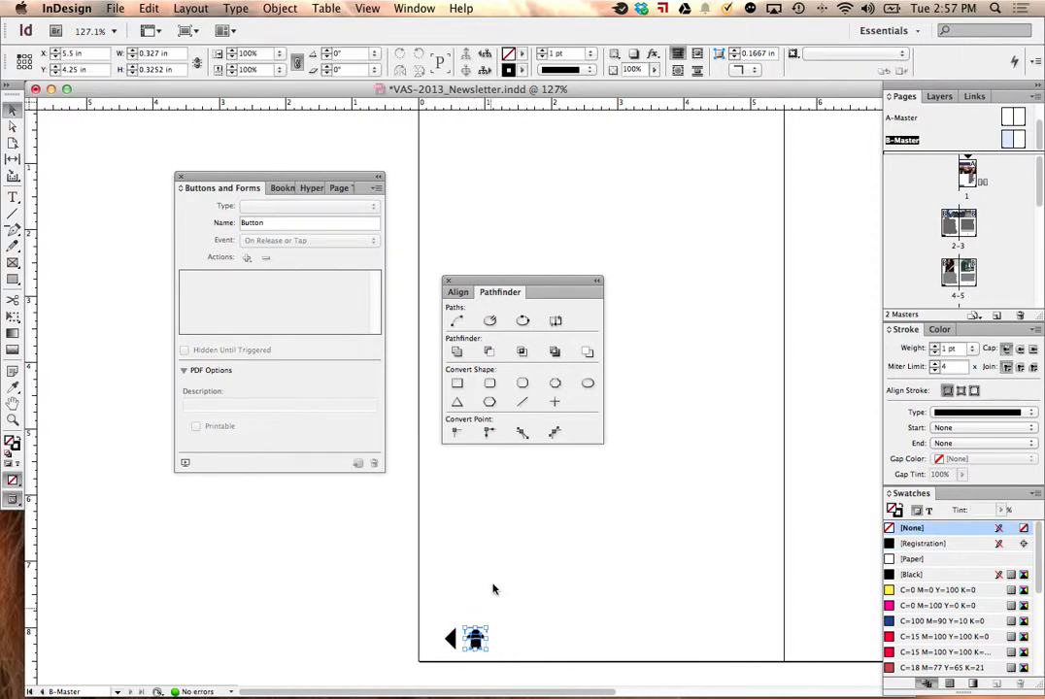
left_click(461, 353)
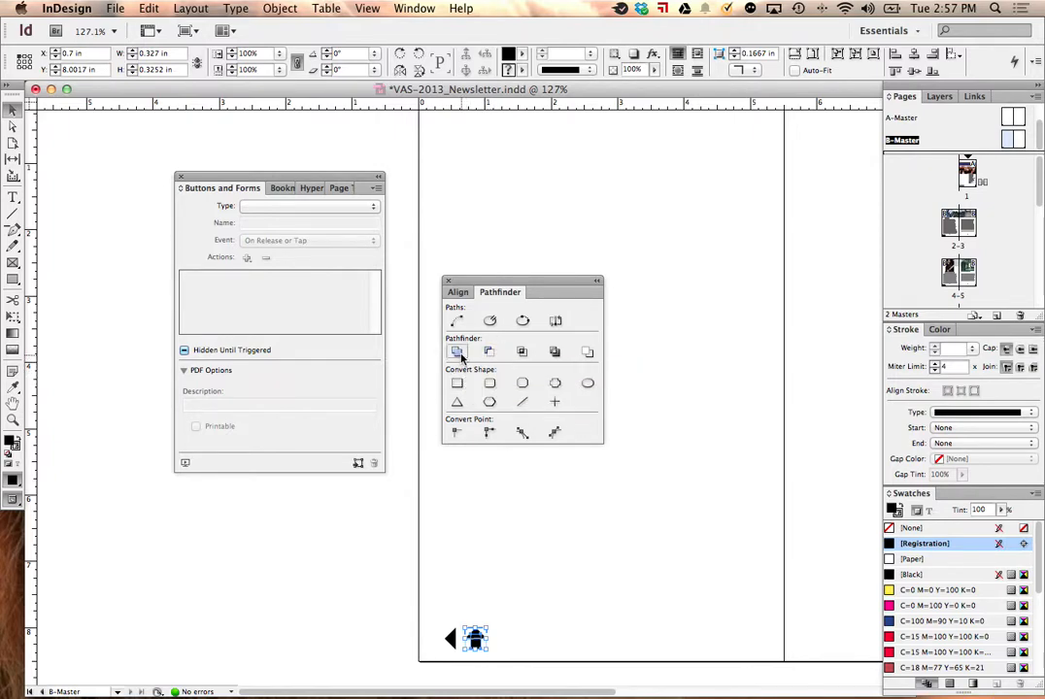
Step: Convert the up arrow's rectangle on B-Master into an interactive button
left_click(377, 187)
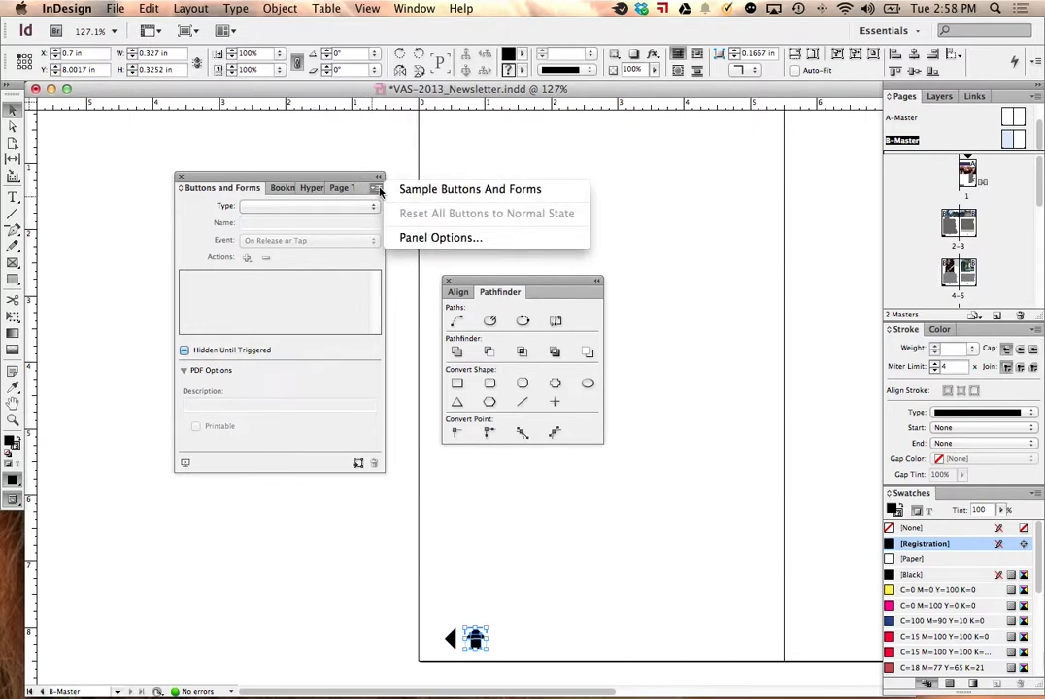
left_click(356, 208)
left_click(340, 207)
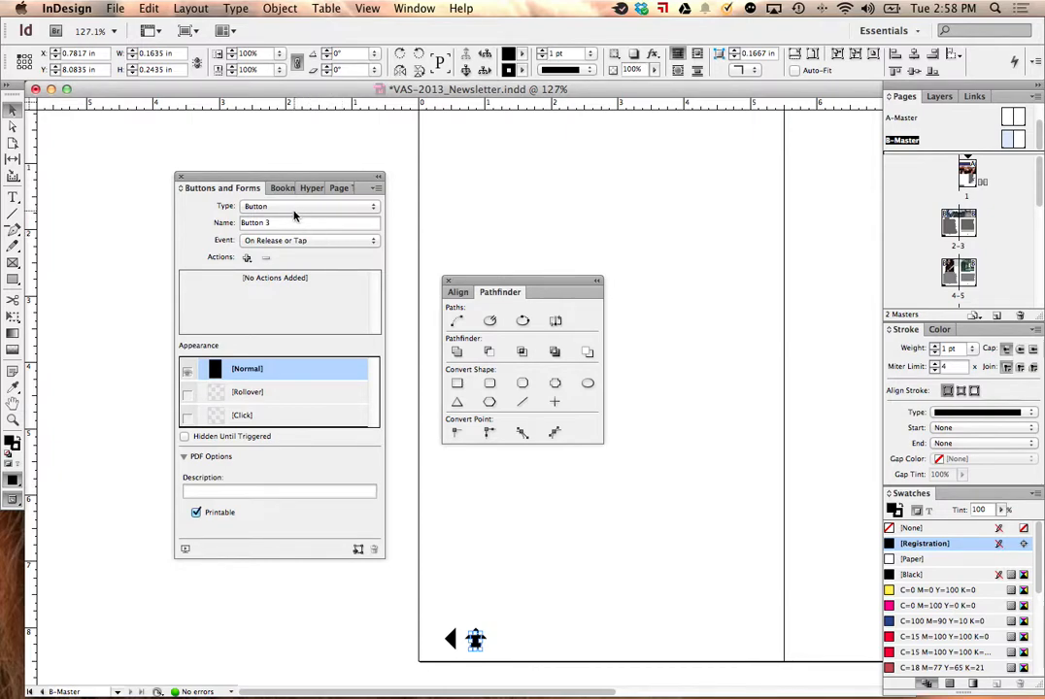
Step: Give the up arrow button a Go To First Page action on the On Click event
left_click(307, 240)
left_click(313, 249)
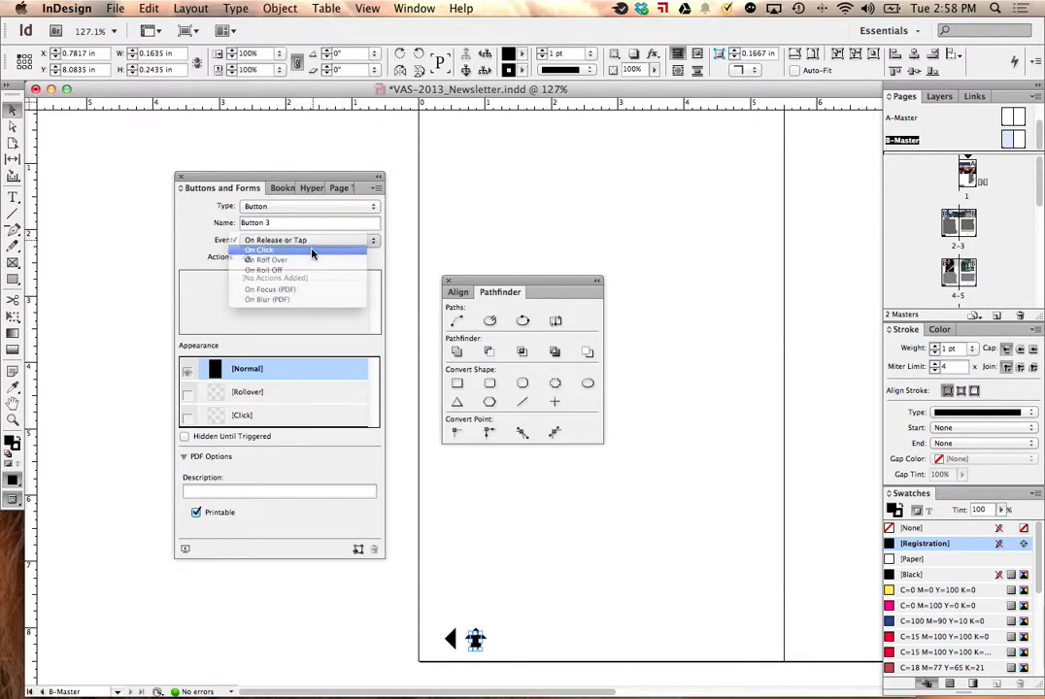
left_click(247, 258)
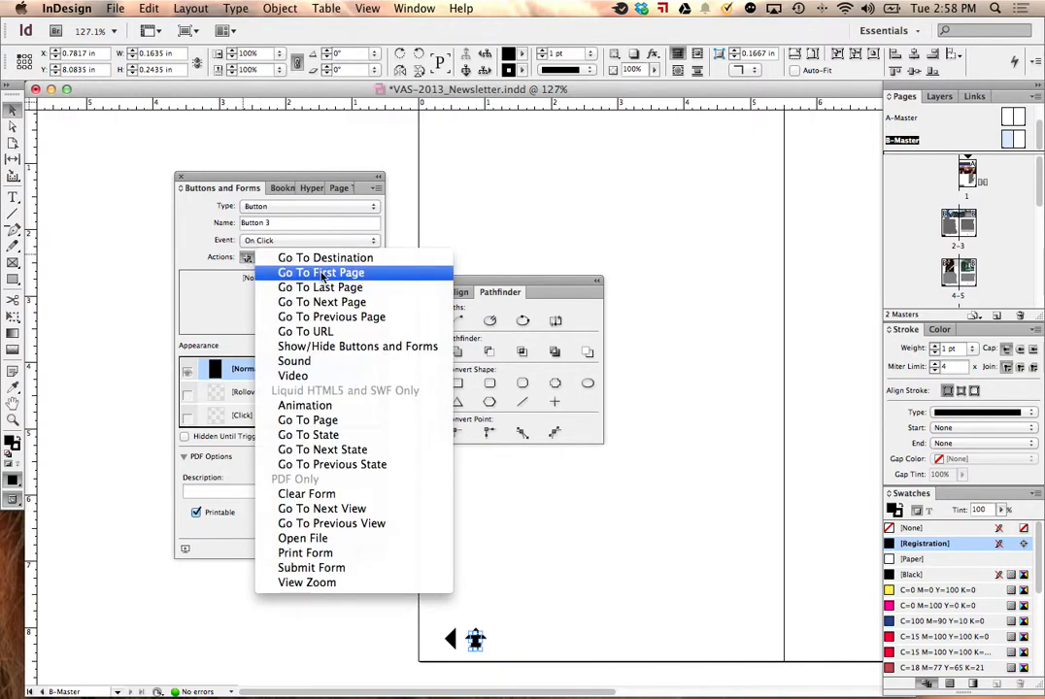
left_click(322, 273)
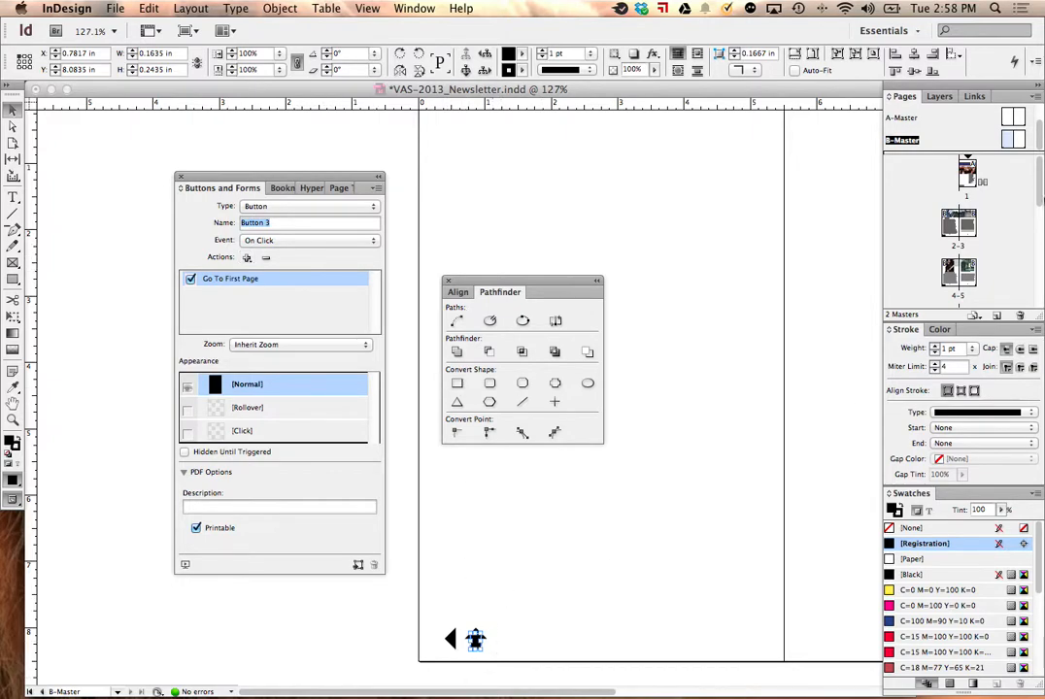
Step: Check page 1 and spread 2-3 for the up arrow, and reselect its button on B-Master
double_click(966, 173)
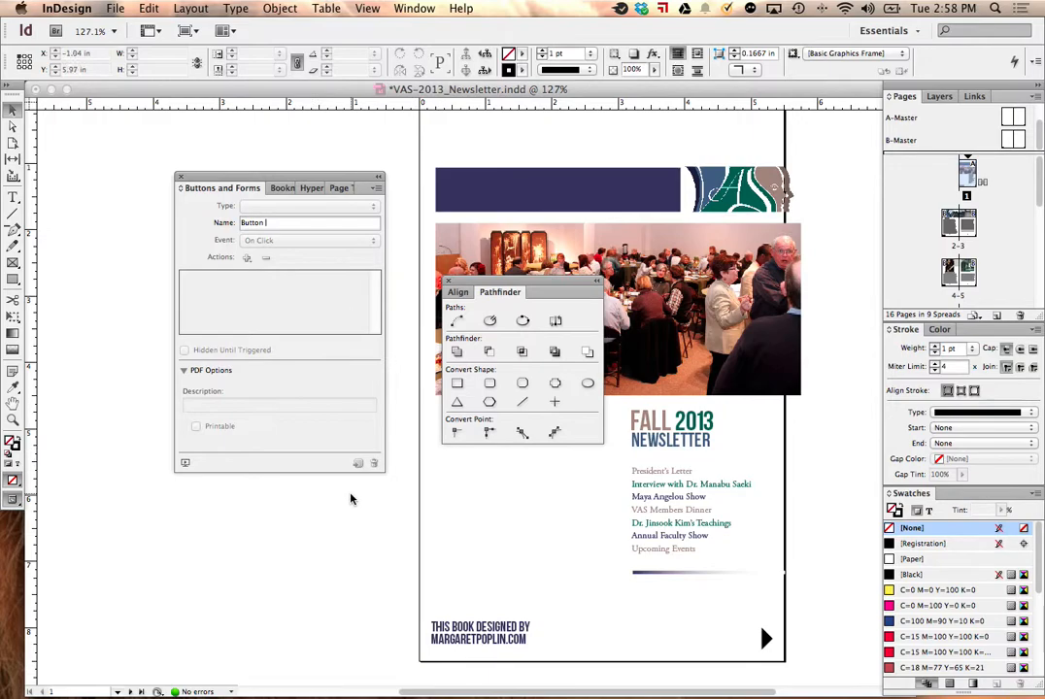
double_click(952, 223)
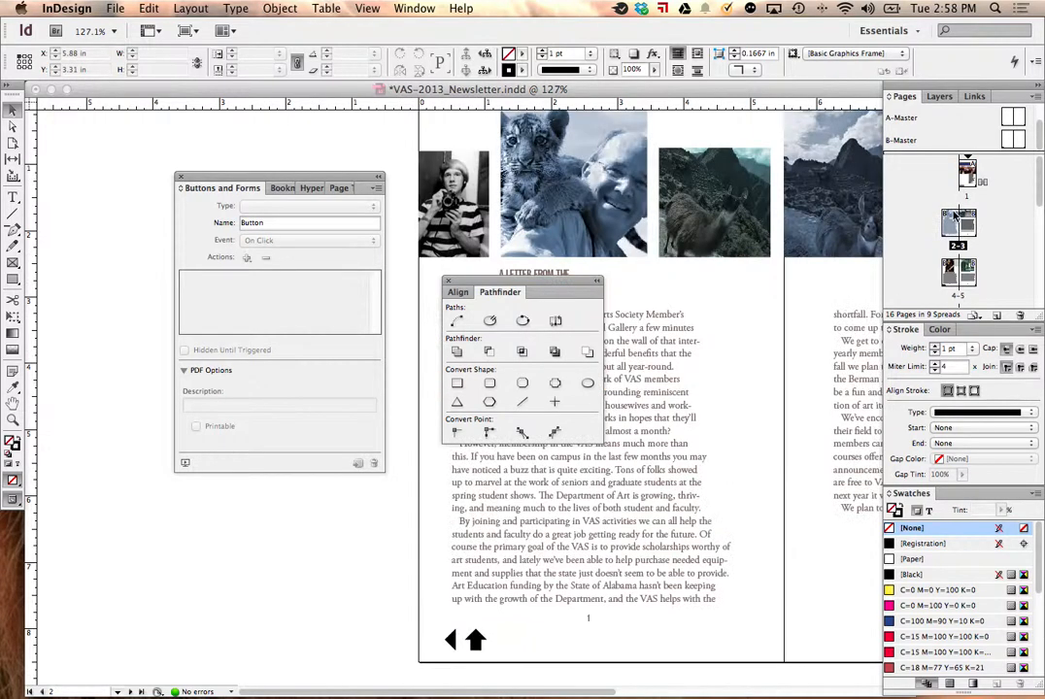
double_click(1006, 142)
left_click(475, 637)
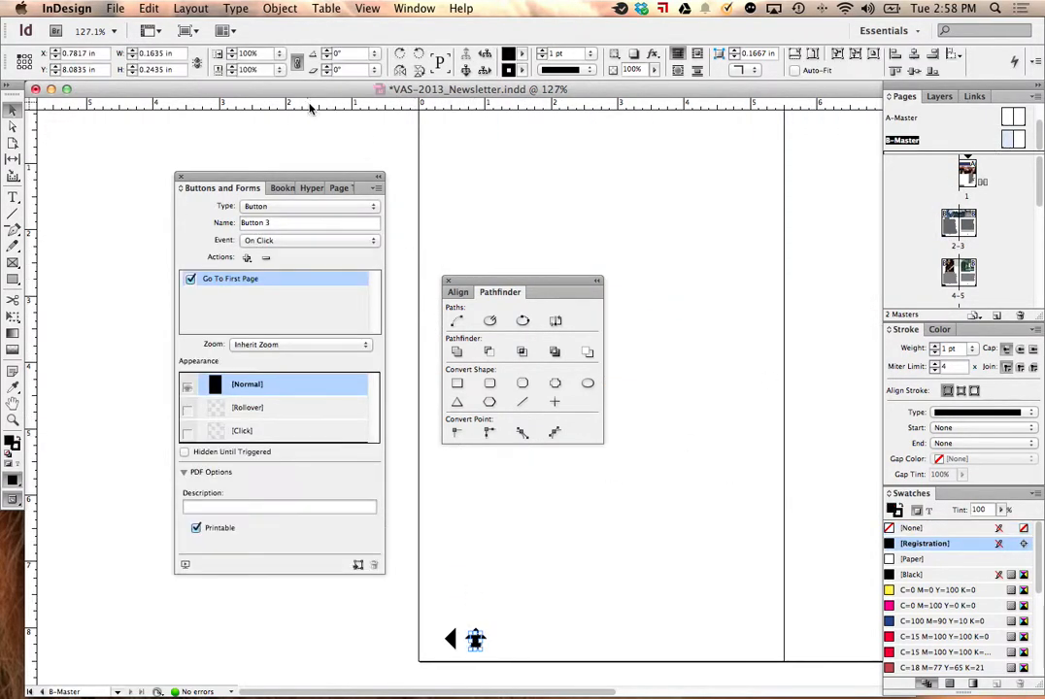
Step: Keep the On Click event and add a Go To Destination action with the Home destination in VAS-2013_Newsletter.indd to the up arrow button
left_click(349, 242)
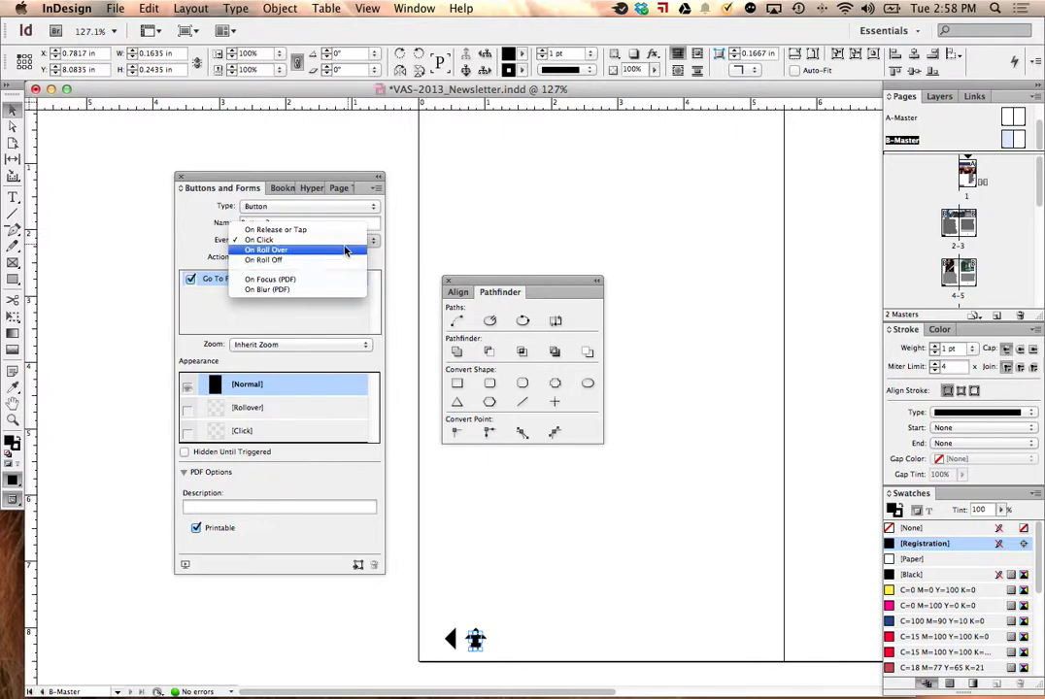
left_click(320, 240)
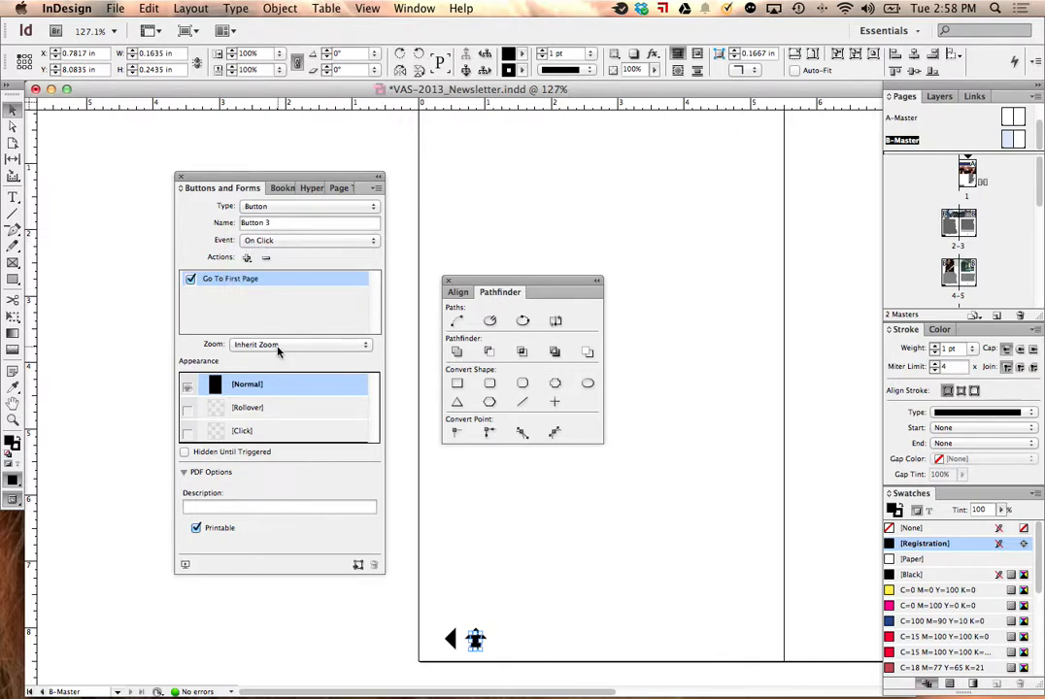
left_click(277, 346)
left_click(277, 346)
left_click(246, 257)
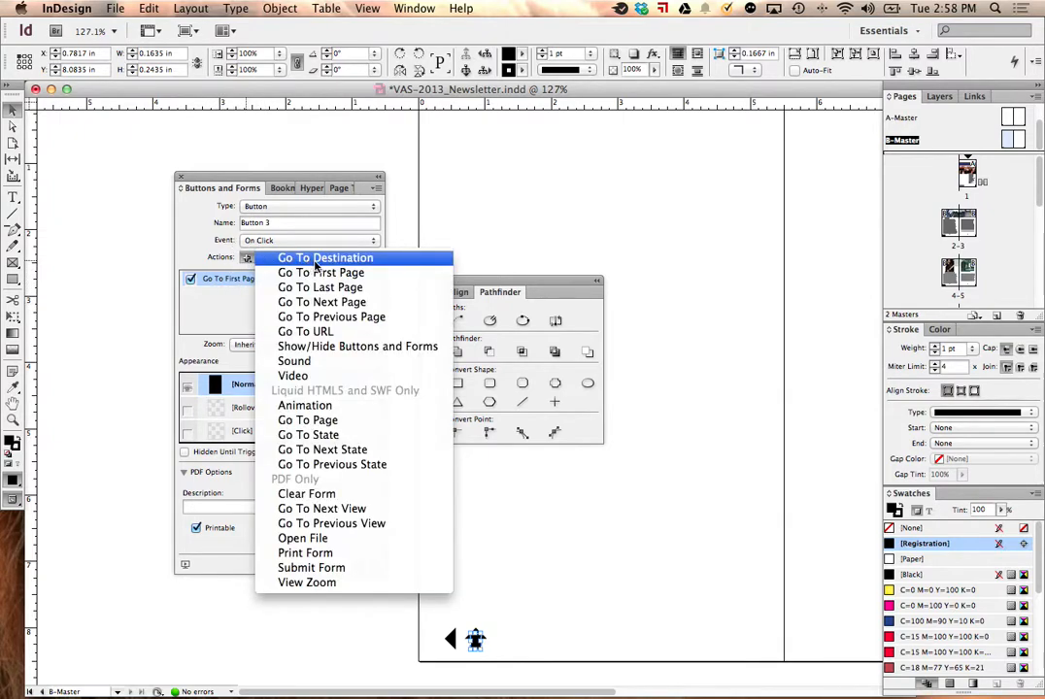
left_click(339, 259)
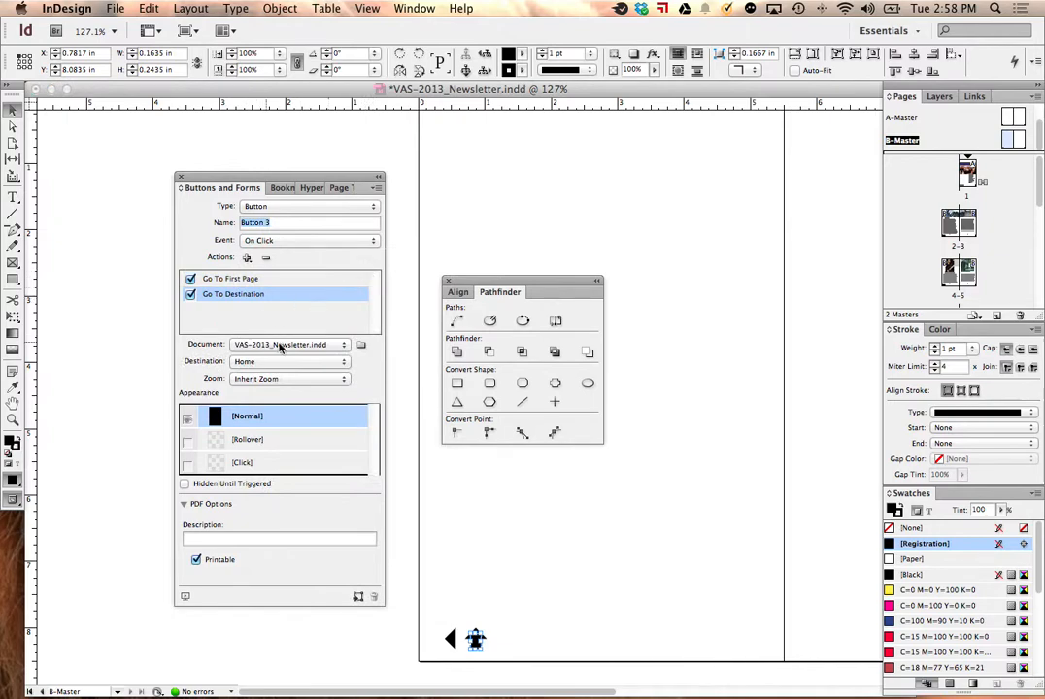
left_click(247, 257)
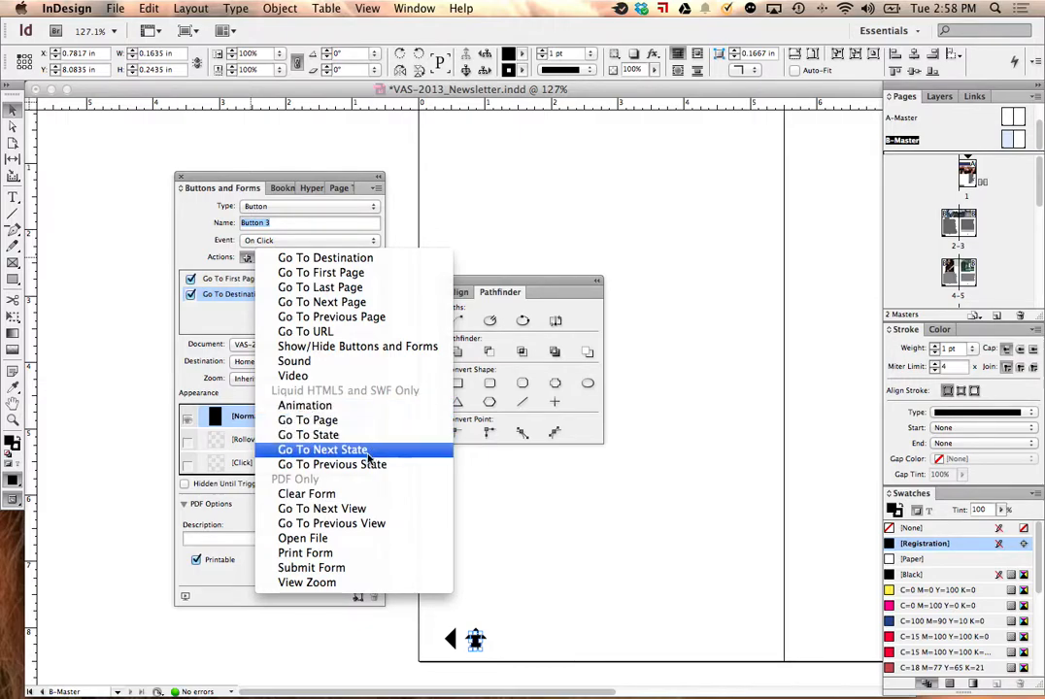
left_click(496, 241)
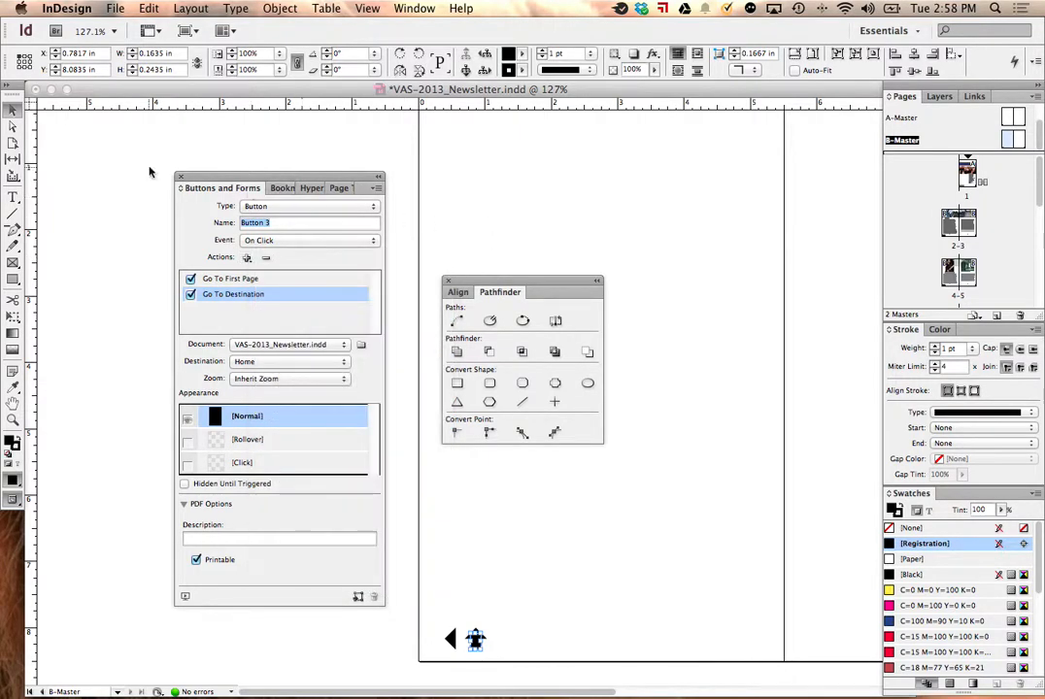
Step: Close the Buttons and Forms and Pathfinder windows and deselect the up arrow button
left_click(178, 177)
left_click(448, 282)
left_click(506, 276)
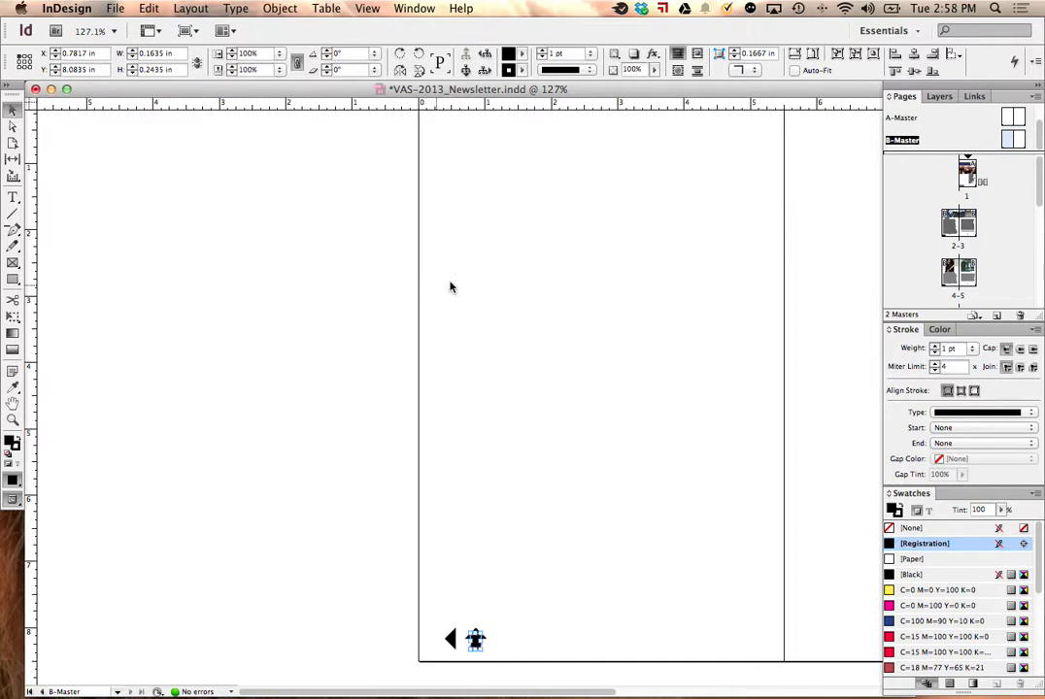
scroll(516, 280, "right", 10)
scroll(516, 281, "left", 10)
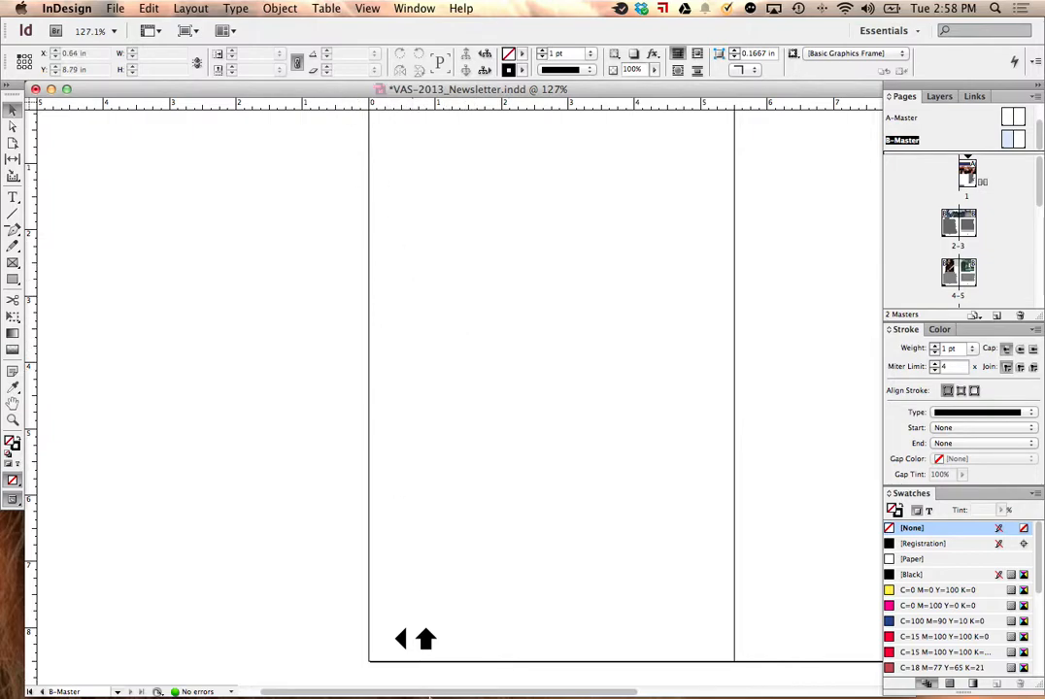
left_click(385, 686)
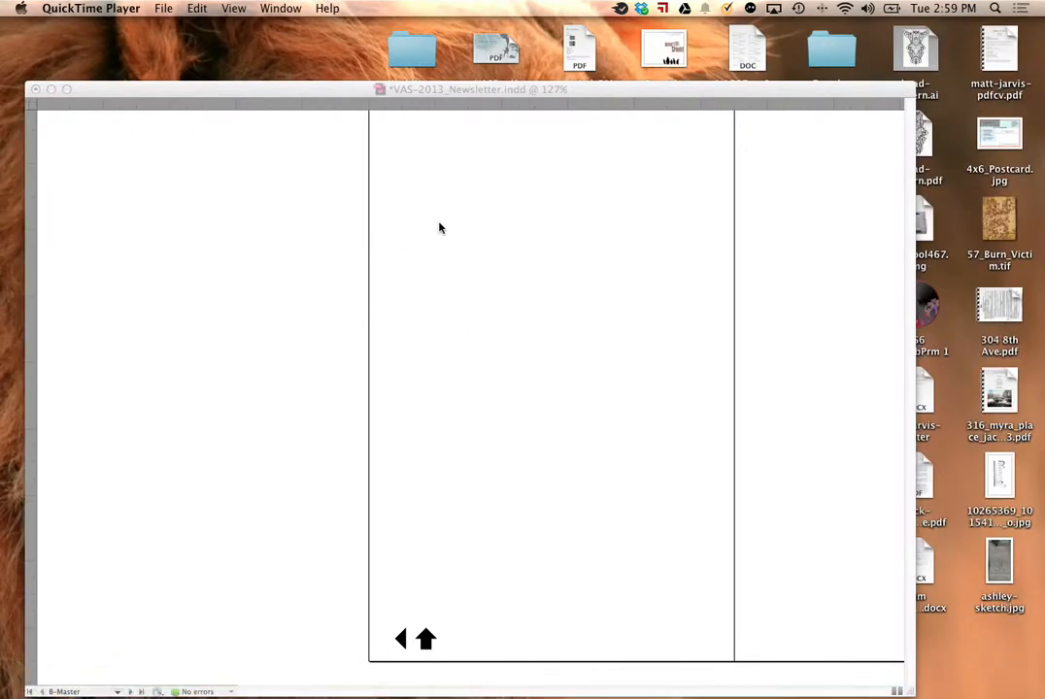